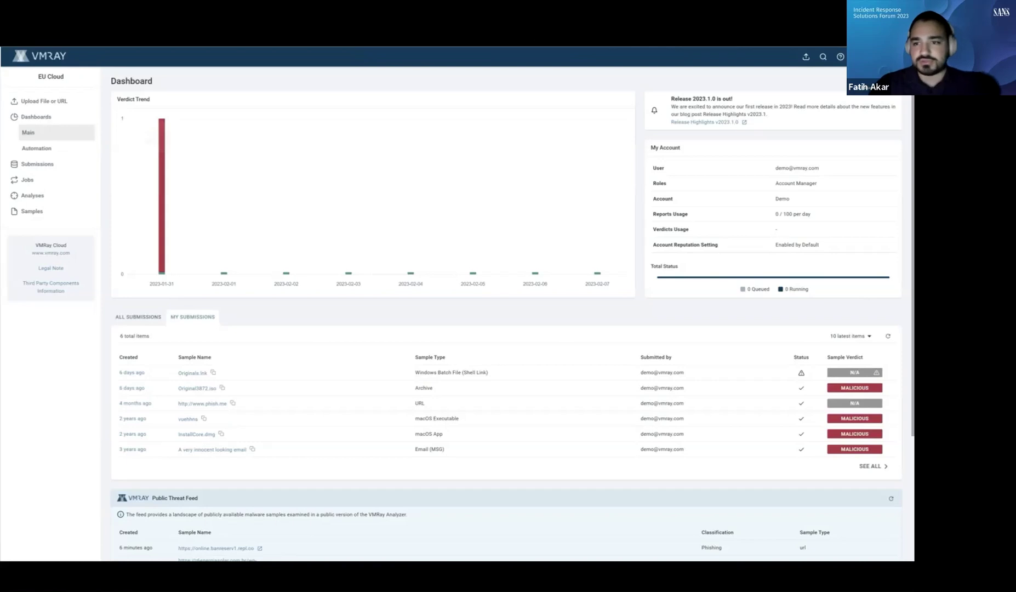
# Upload the hash-named sample from the Downloads folder and submit it for analysis as an HTML Document with VMRay Web Analyzer | Chrome.
pyautogui.click(44, 101)
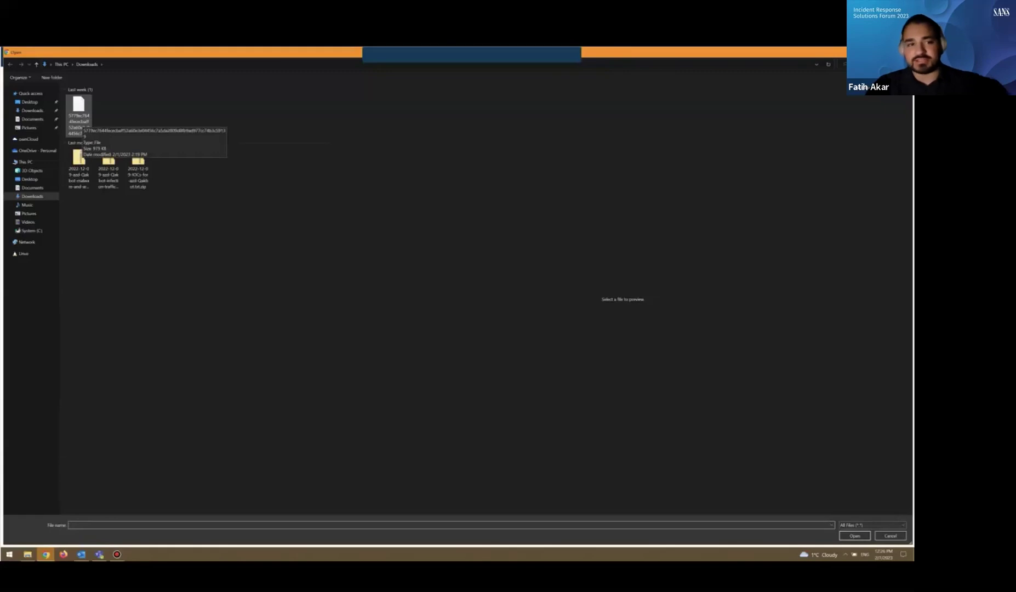
pyautogui.doubleClick(78, 112)
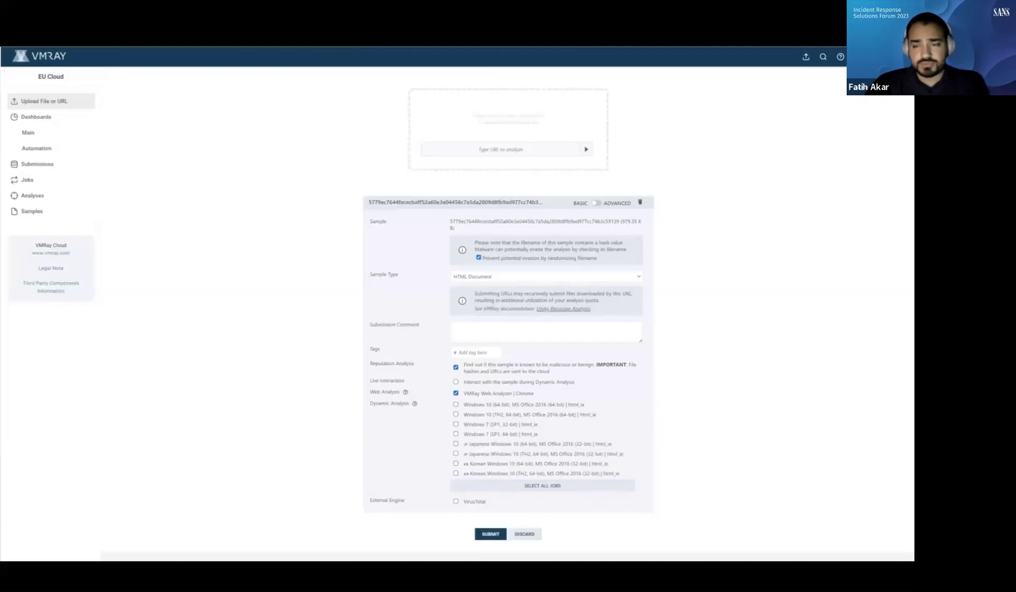
pyautogui.click(491, 534)
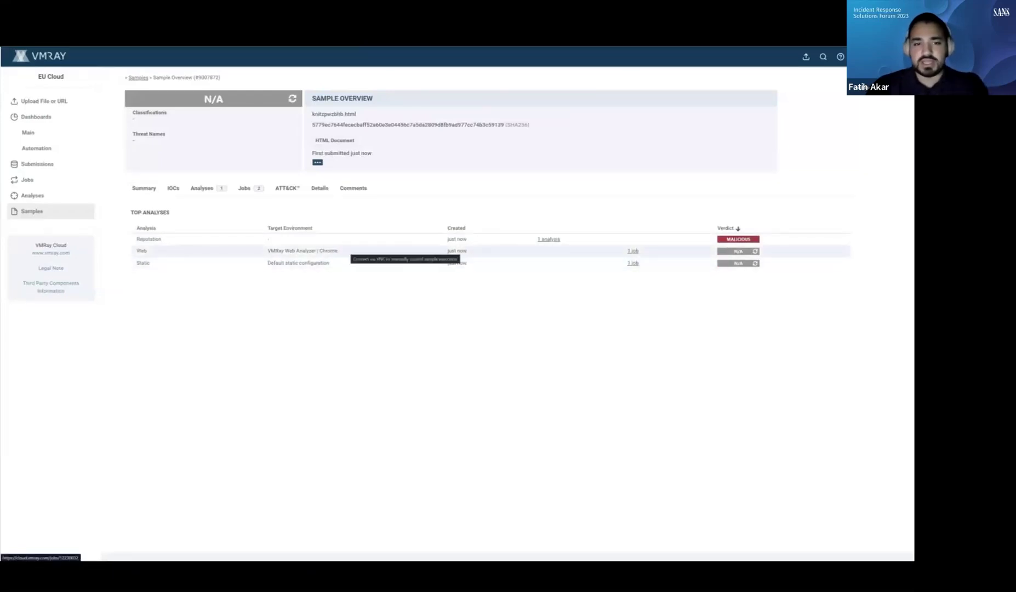
# Open the sample's VMRay Web Analyzer | Chrome analysis and review the report's remarks and first screenshot.
pyautogui.click(307, 251)
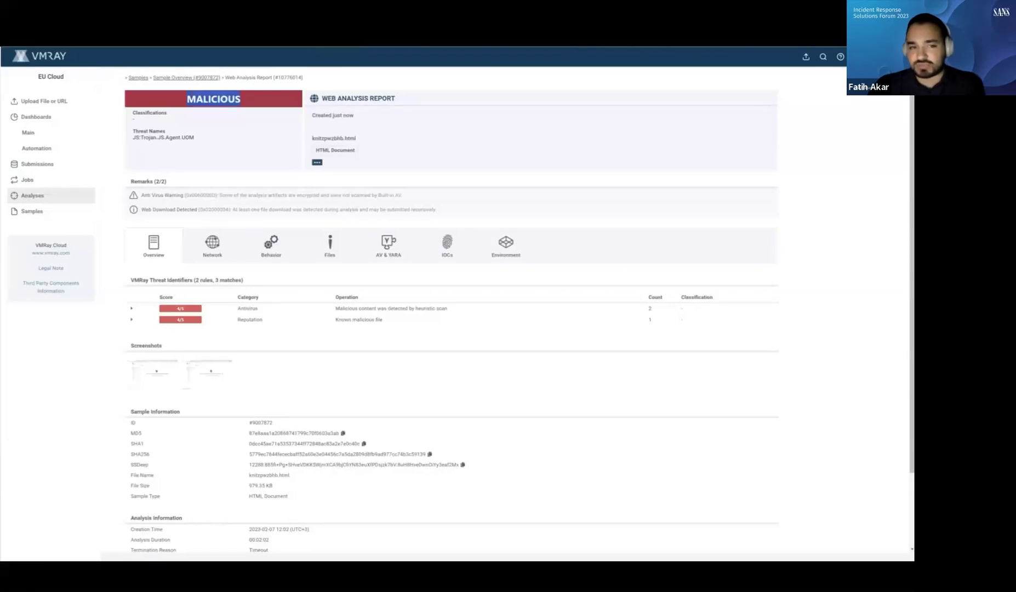
pyautogui.scroll(-1, 450, 307)
pyautogui.scroll(1, 449, 307)
pyautogui.moveTo(145, 195); pyautogui.dragTo(167, 210)
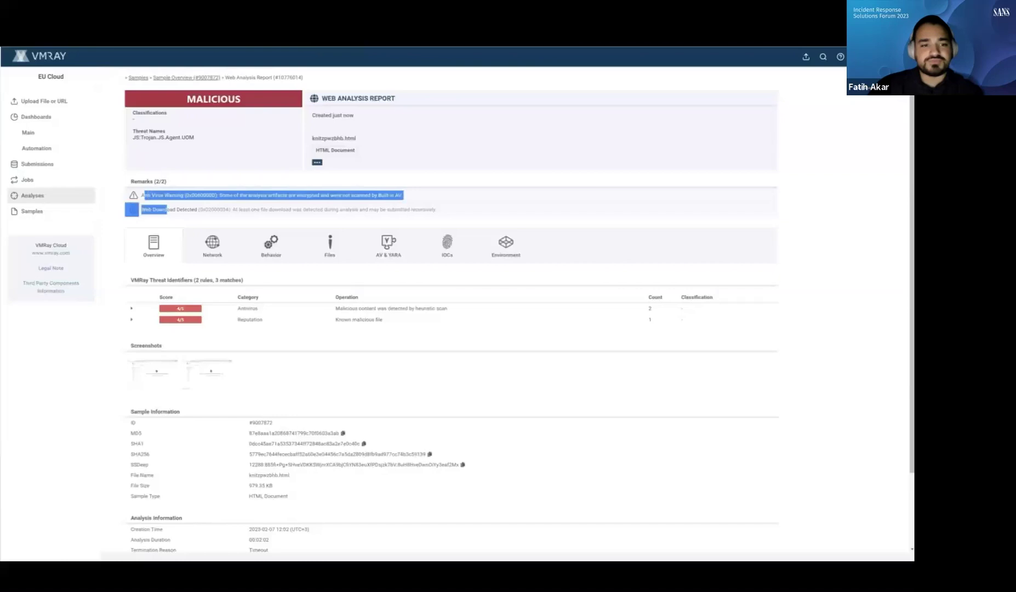
pyautogui.click(167, 210)
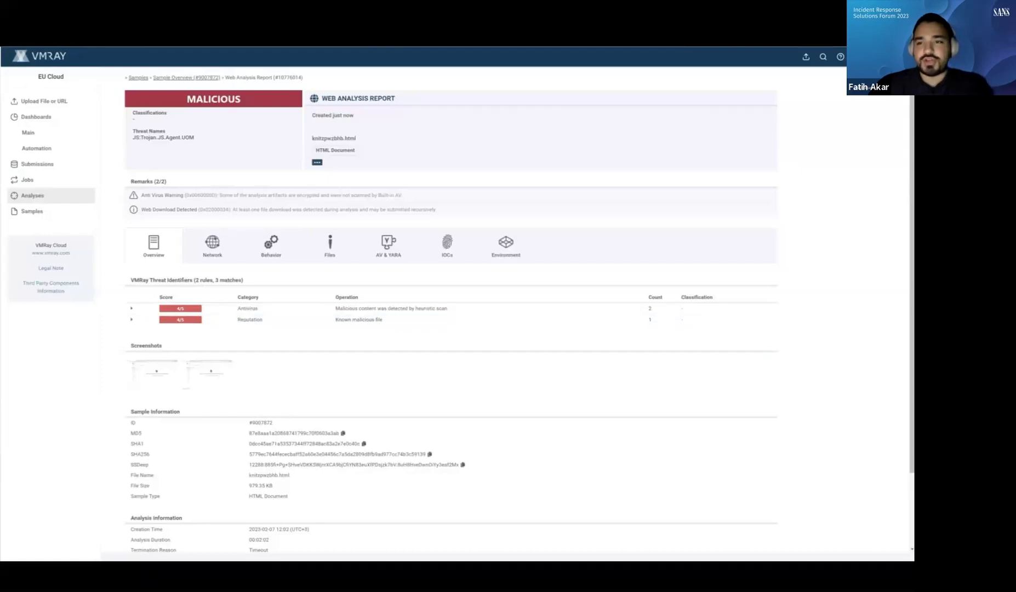
pyautogui.click(154, 375)
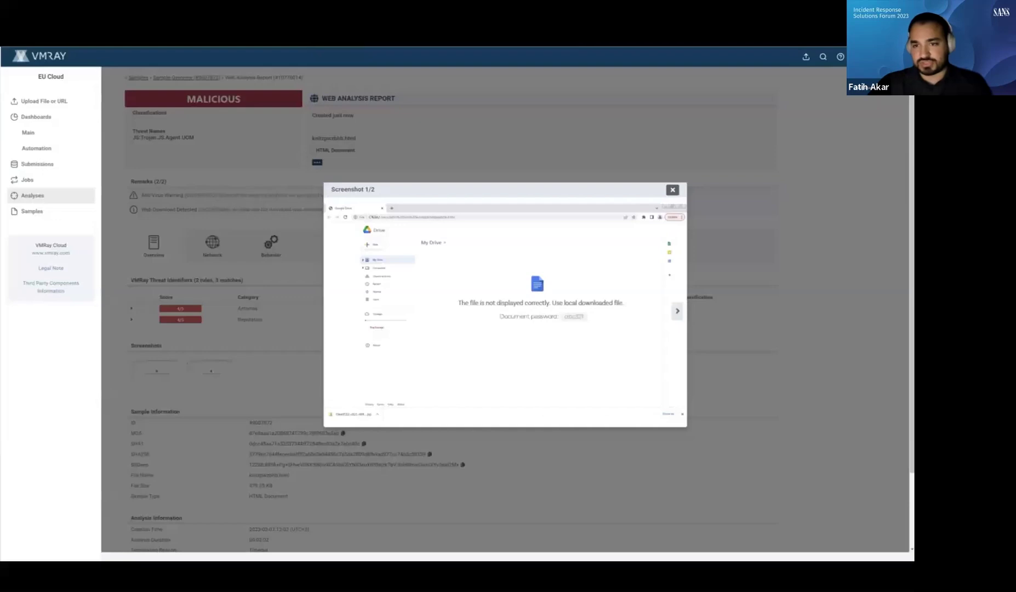
pyautogui.click(673, 190)
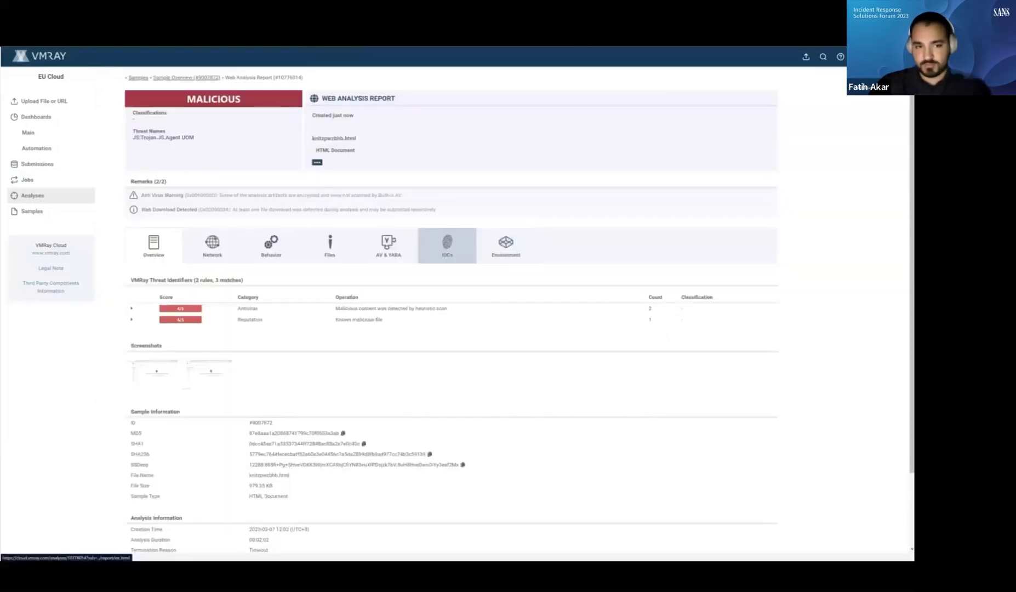
# Inspect the details of the downloaded ZIP among the report's files and check the reason for its N/A verdict.
pyautogui.click(329, 245)
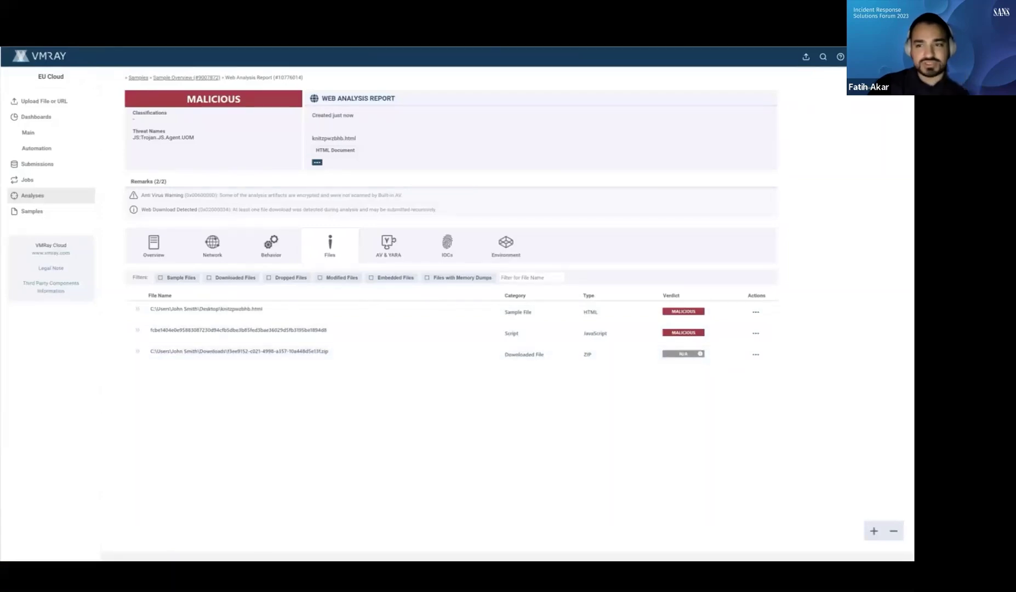
pyautogui.click(239, 351)
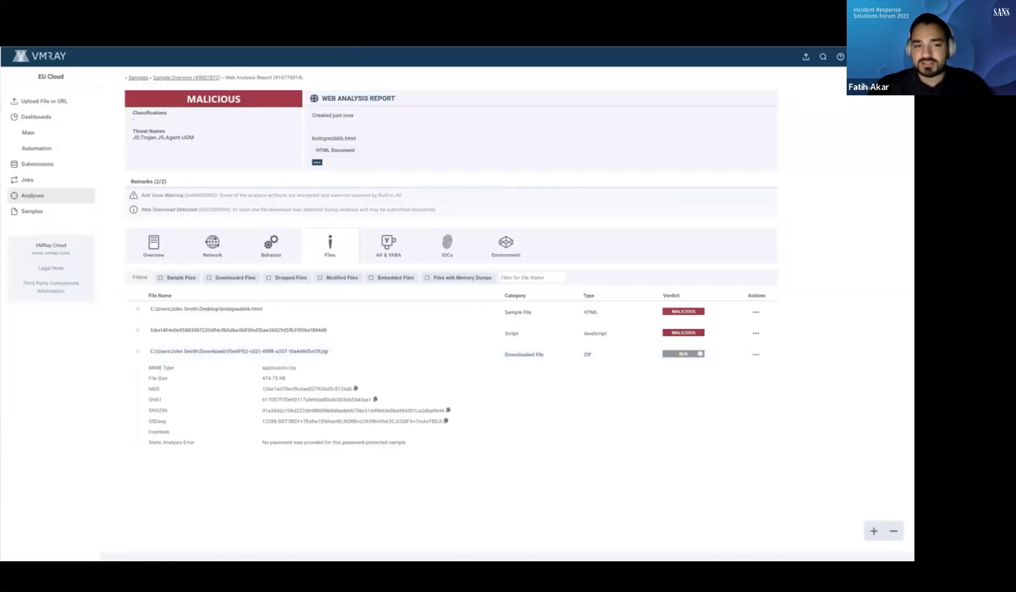
pyautogui.moveTo(700, 353)
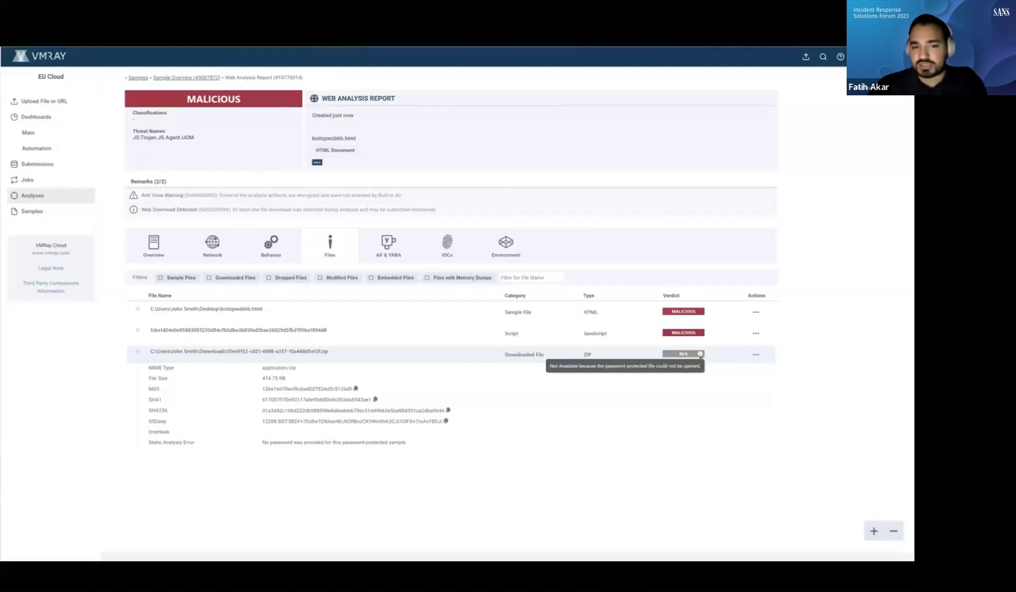
# Return to the report overview and look up the document password in the first screenshot.
pyautogui.click(154, 245)
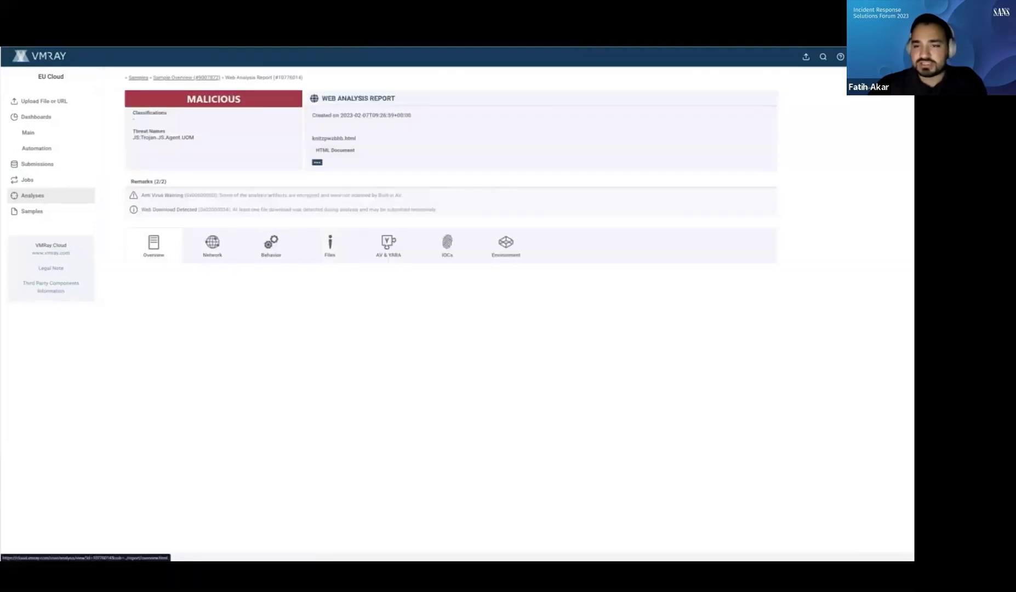
pyautogui.click(155, 372)
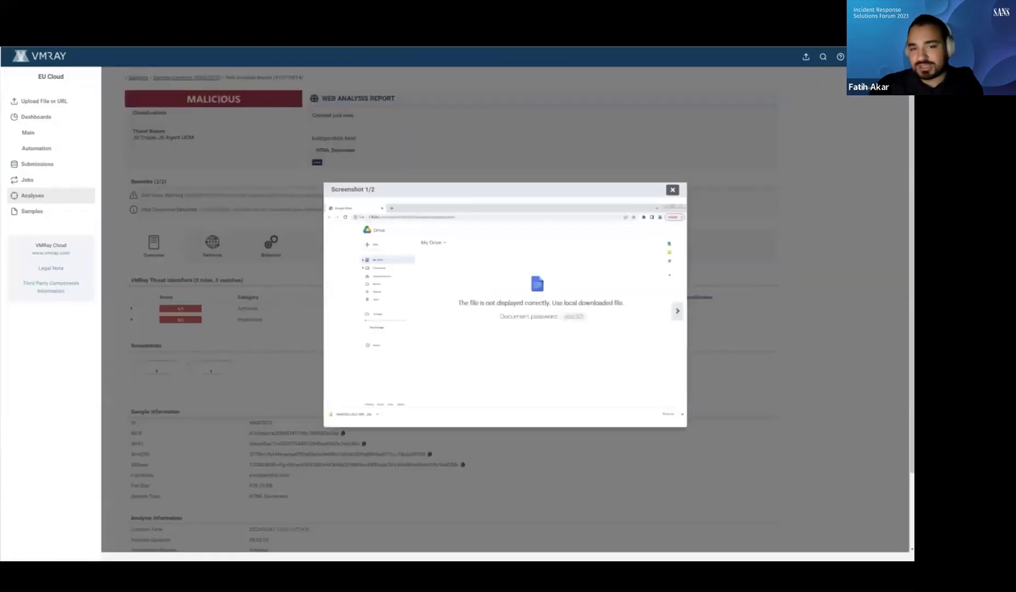
pyautogui.press('Escape')
# Send the downloaded ZIP from the report's files to a new submission.
pyautogui.click(330, 245)
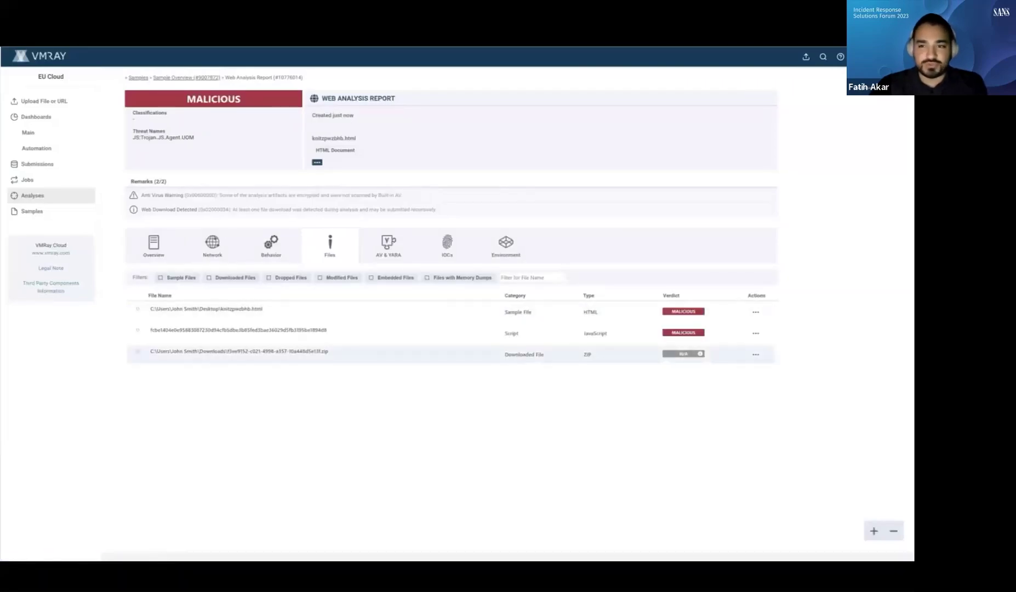
pyautogui.click(756, 354)
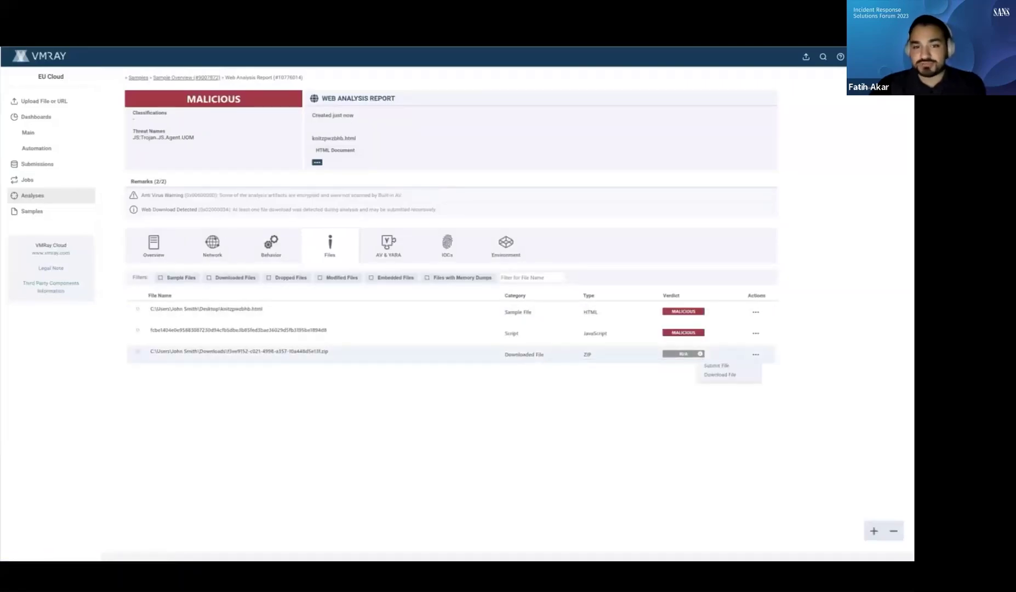
pyautogui.click(716, 365)
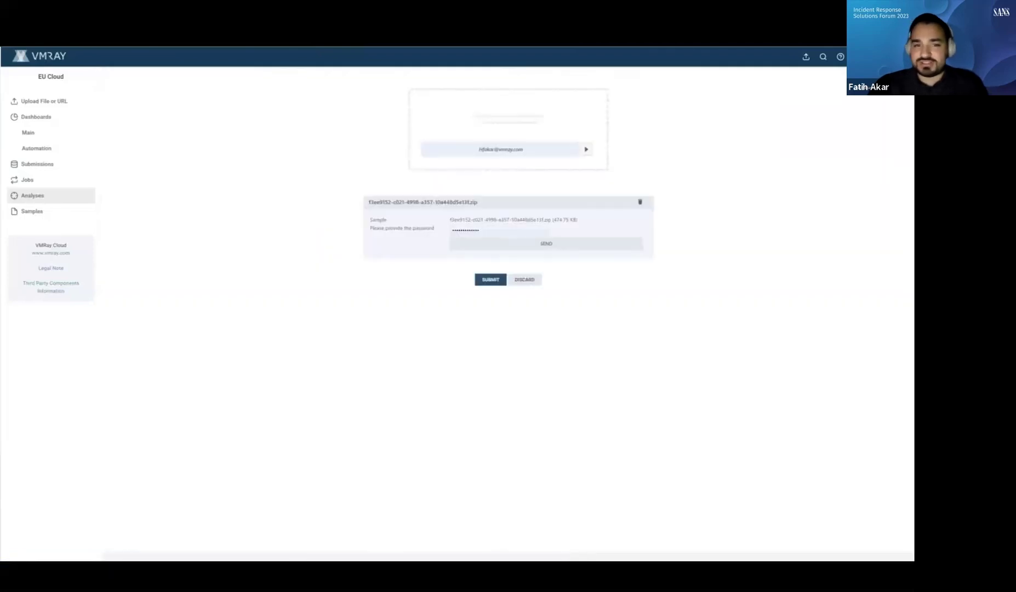
# Enter the archive password to unpack the ZIP and submit the extracted ContractCopy_EV59.img as an Archive sample.
pyautogui.click(465, 229)
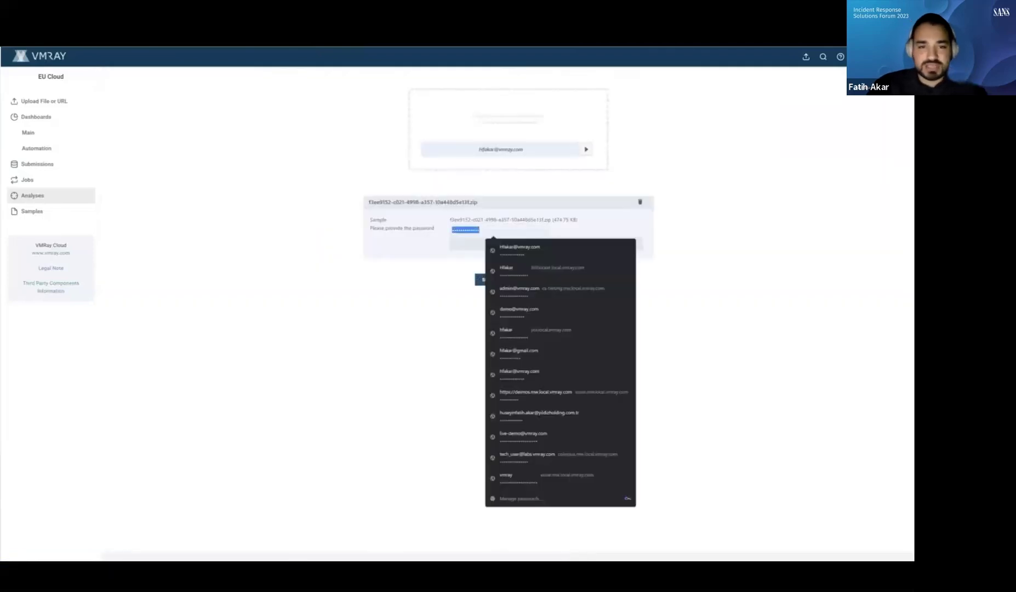
pyautogui.write('infec')
pyautogui.press('Tab')
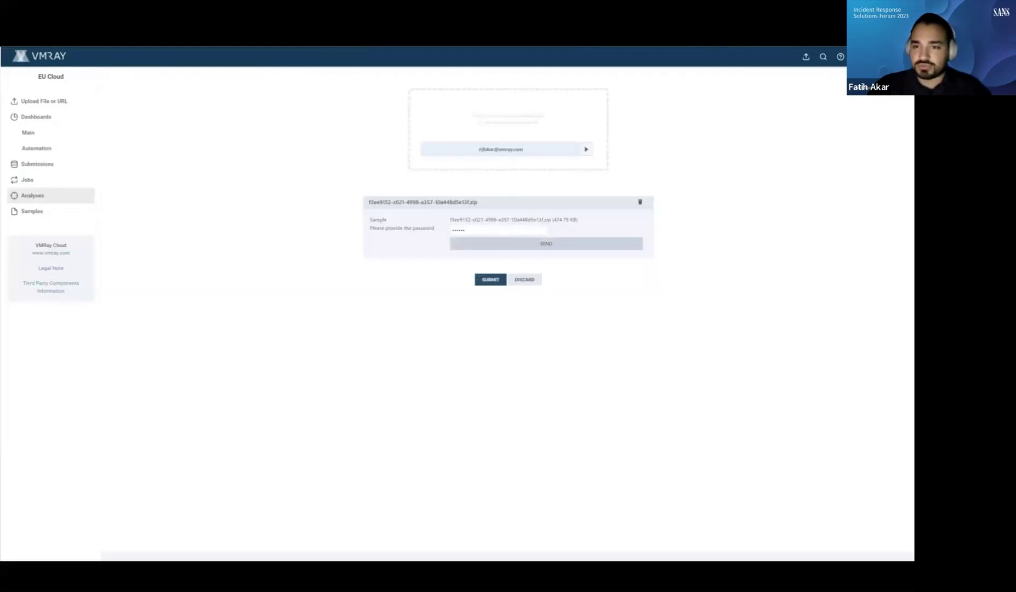
pyautogui.press('Return')
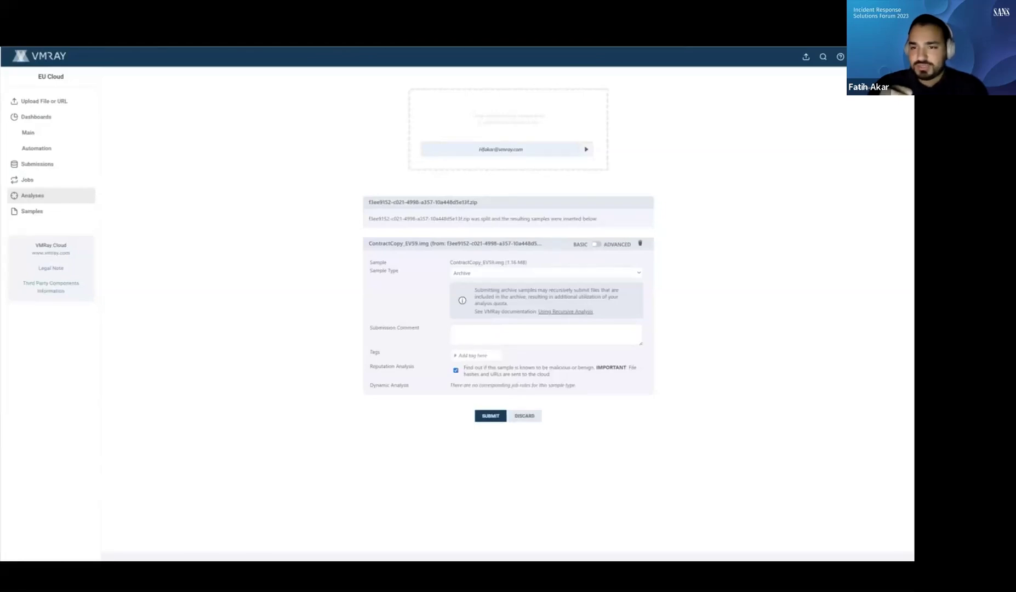
pyautogui.click(491, 416)
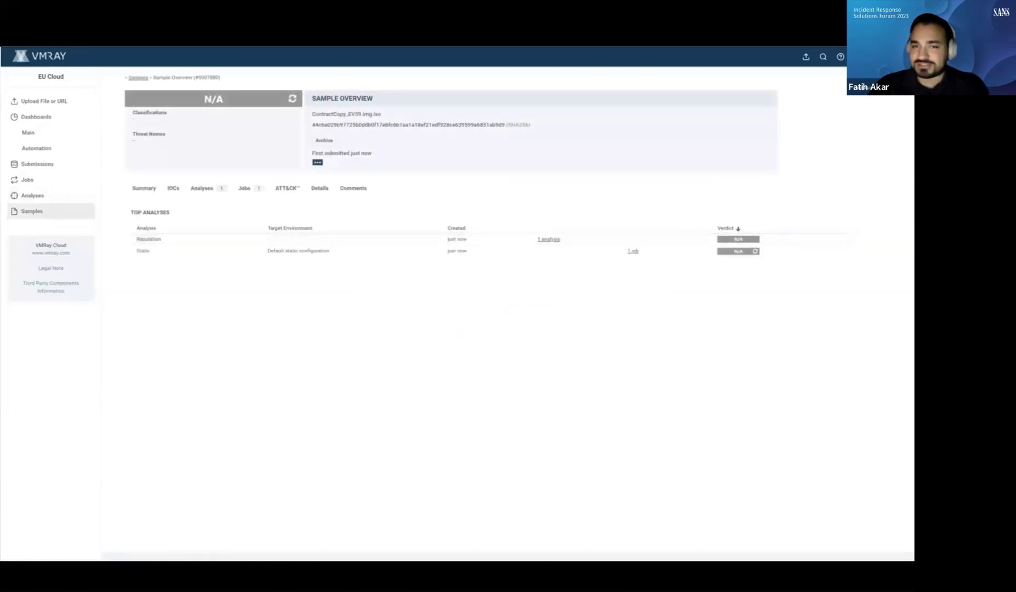
# Open the overview of the recursively submitted child sample hydras.tmp.dll and check its file name and hash.
pyautogui.moveTo(312, 114); pyautogui.dragTo(381, 114)
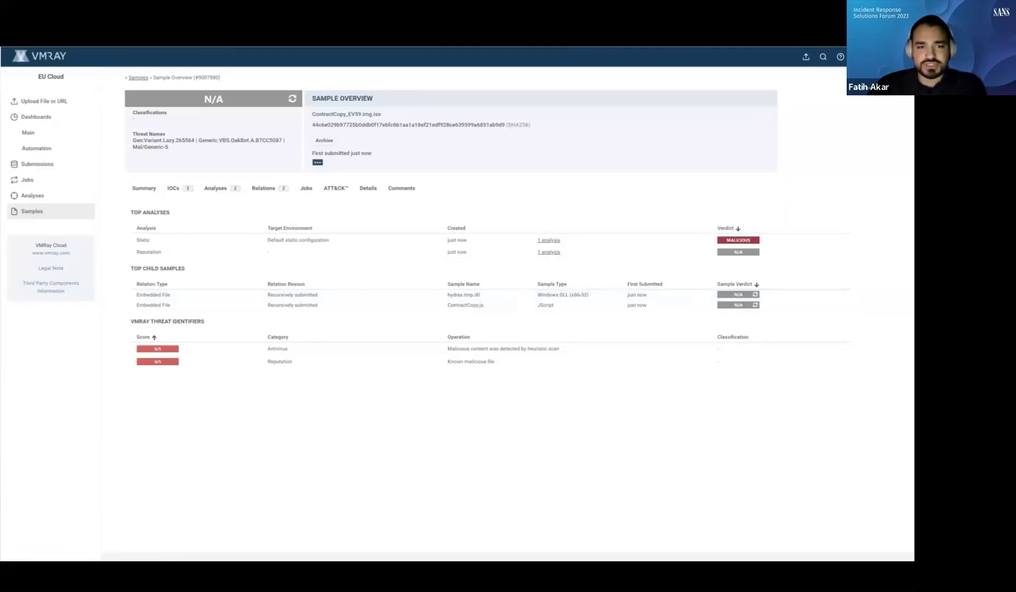
pyautogui.click(464, 294)
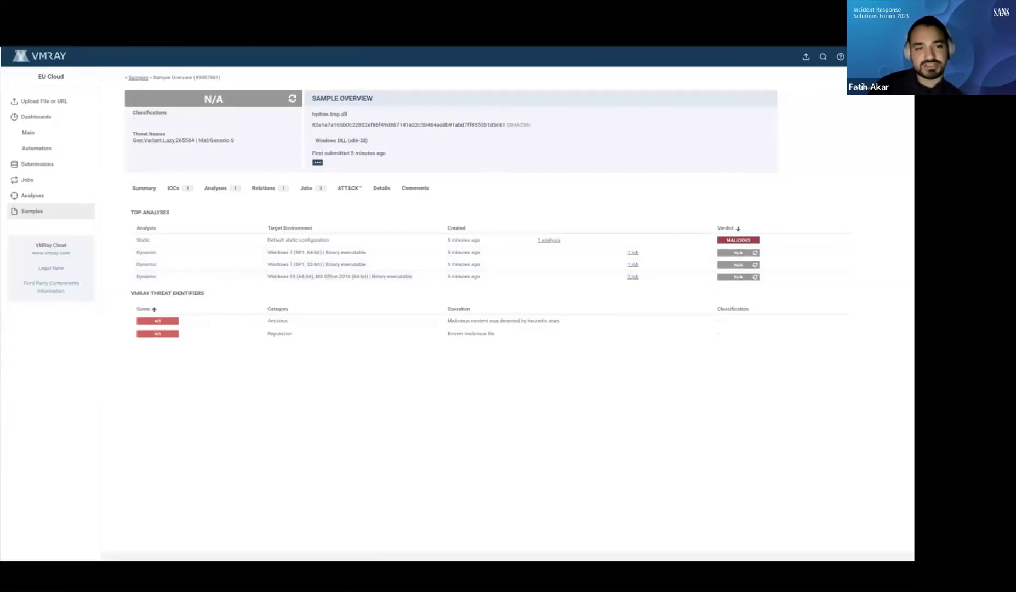
pyautogui.moveTo(312, 114); pyautogui.dragTo(348, 125)
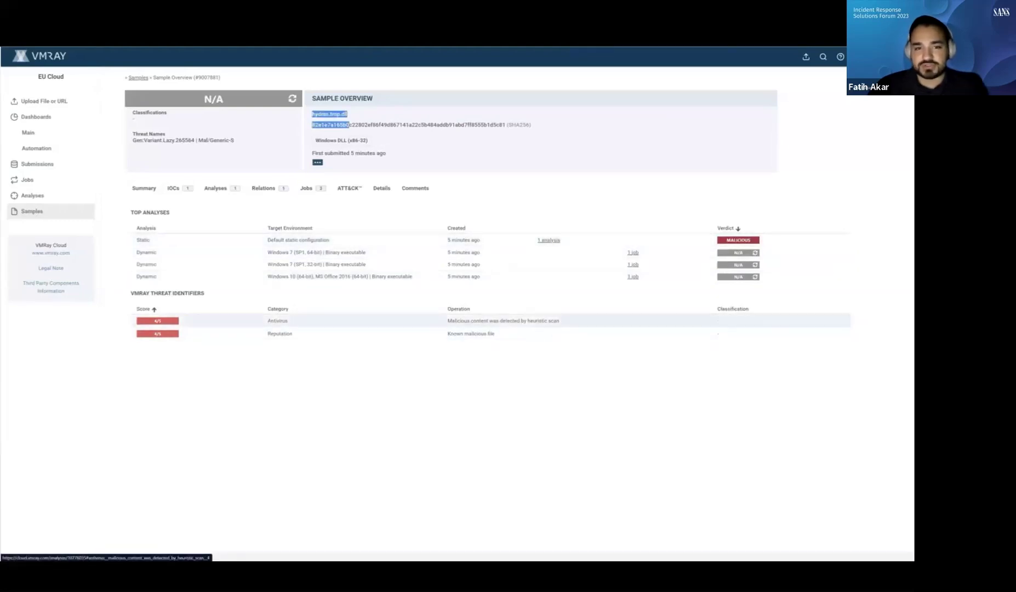
pyautogui.click(515, 373)
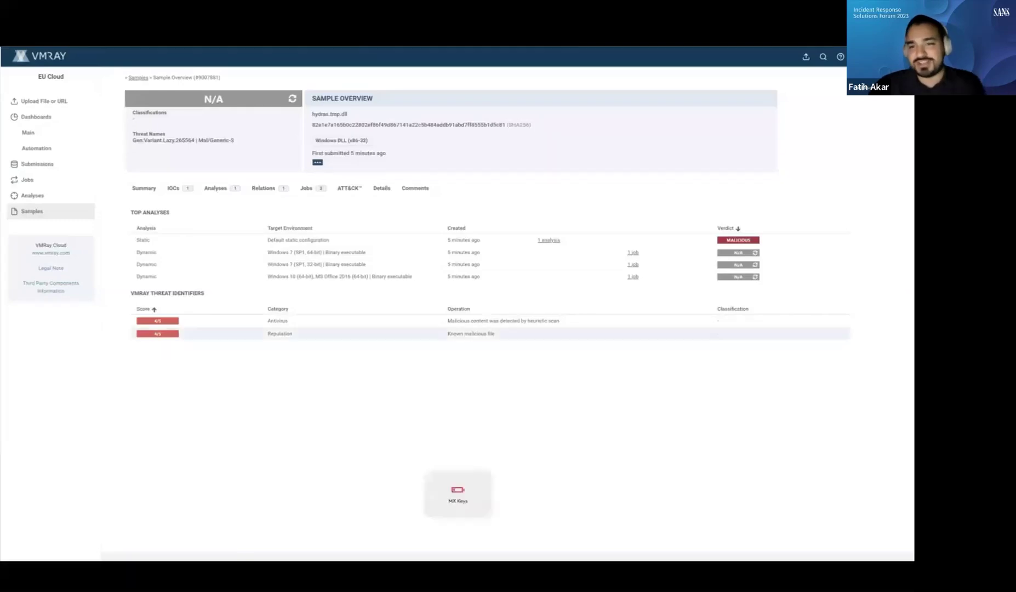
# Open the DLL's Windows 7 (SP1, 64-bit) dynamic analysis report and examine its classifications, threat names and threat identifiers.
pyautogui.click(633, 252)
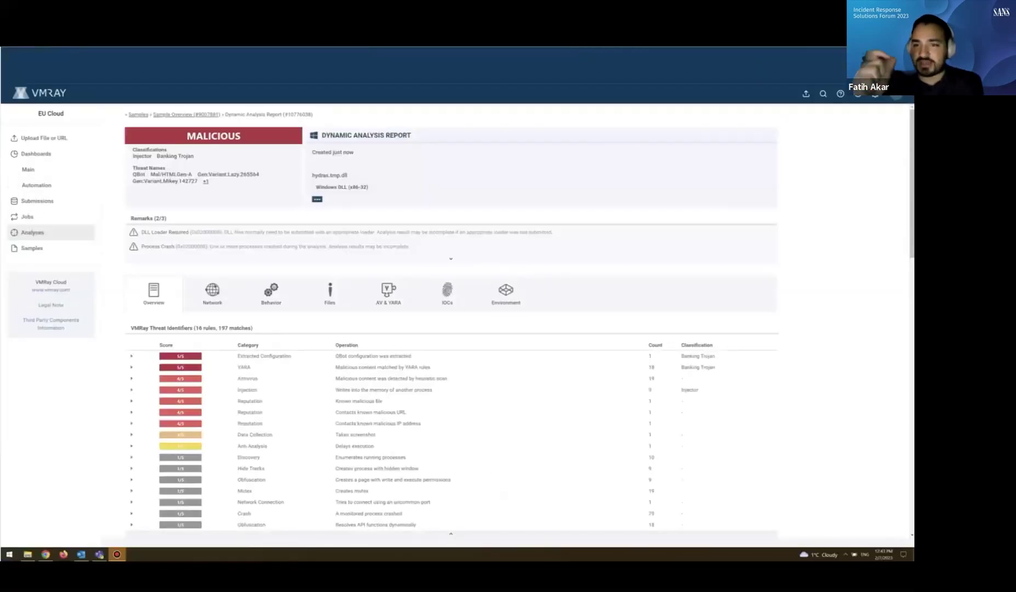
pyautogui.scroll(-3, 451, 346)
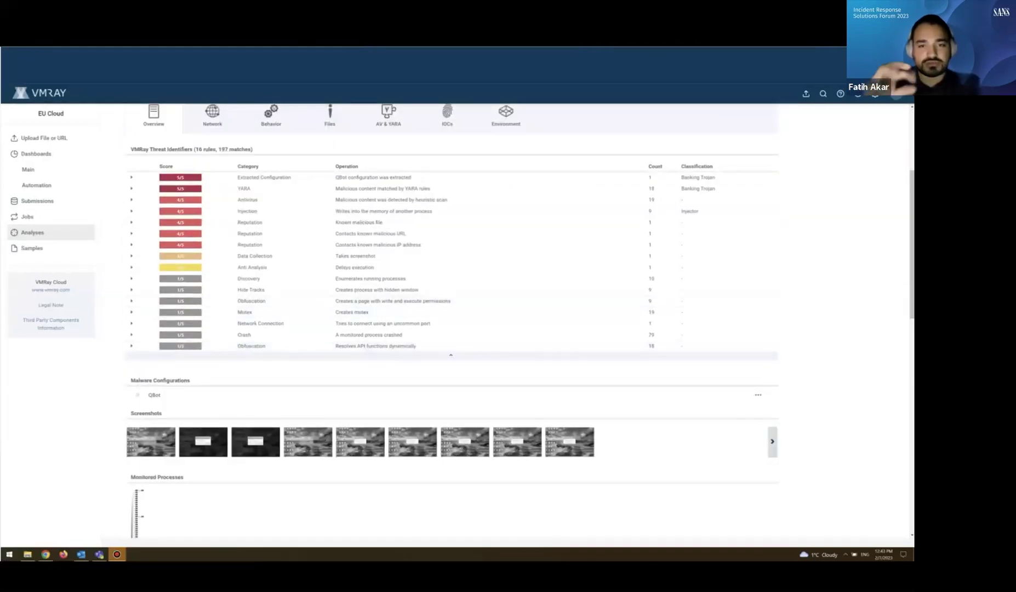
pyautogui.scroll(2, 329, 263)
pyautogui.scroll(3, 330, 246)
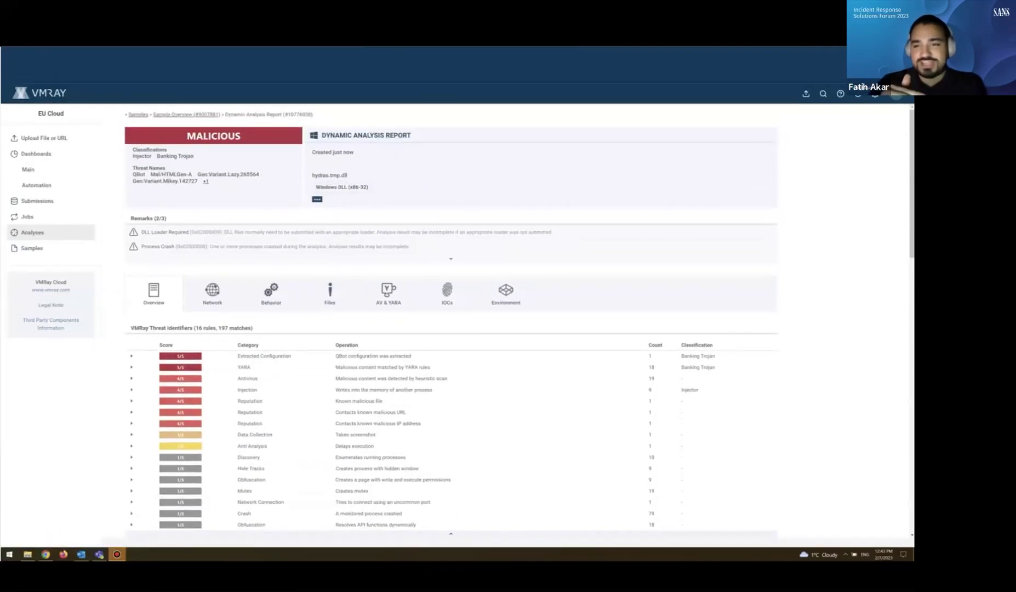
pyautogui.scroll(-1, 213, 258)
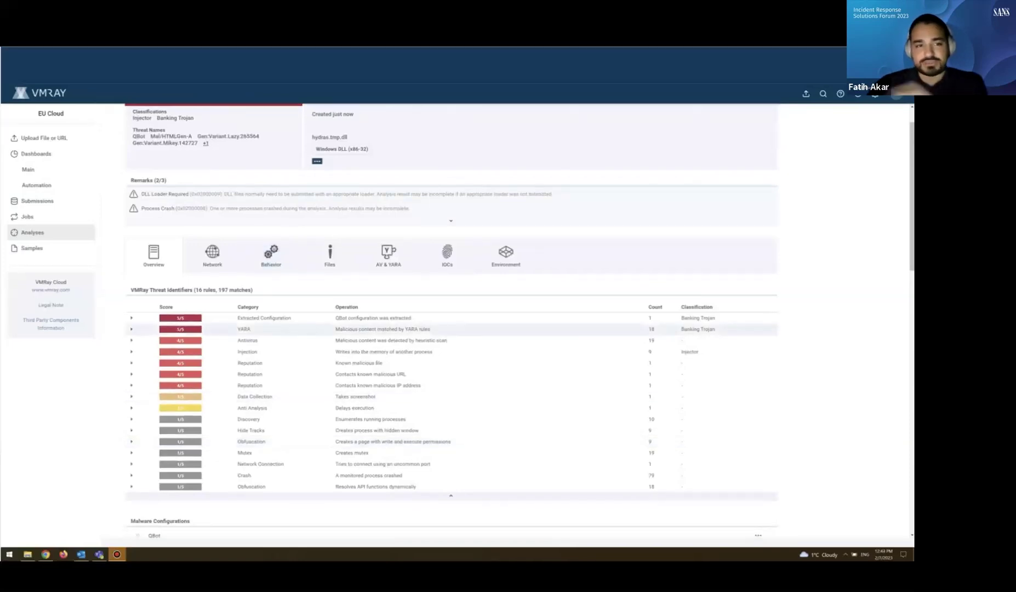
pyautogui.scroll(-5, 451, 320)
pyautogui.scroll(5, 451, 320)
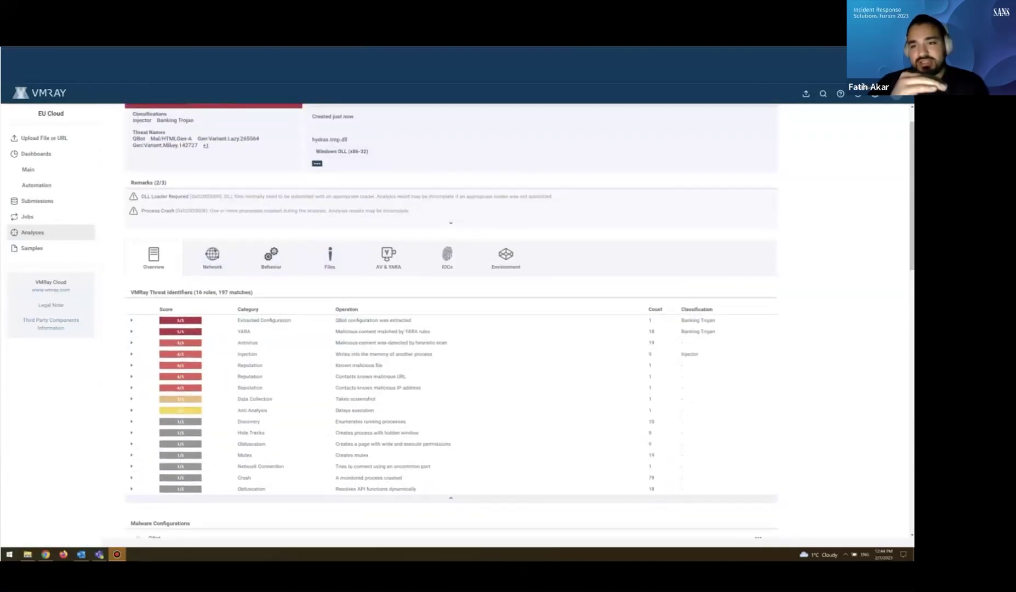
pyautogui.scroll(-3, 451, 321)
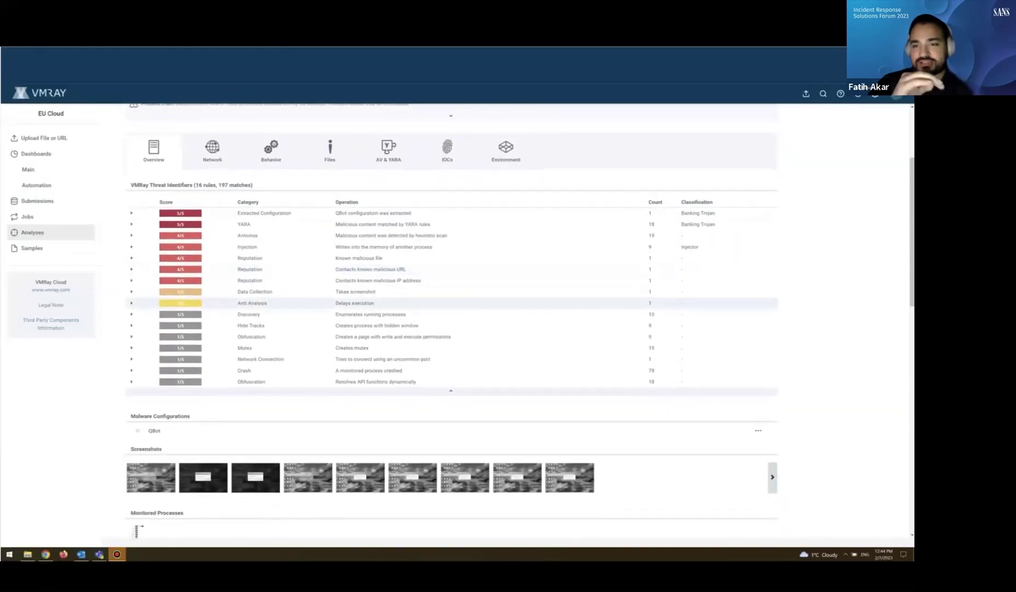
pyautogui.scroll(-2, 450, 325)
pyautogui.scroll(2, 451, 325)
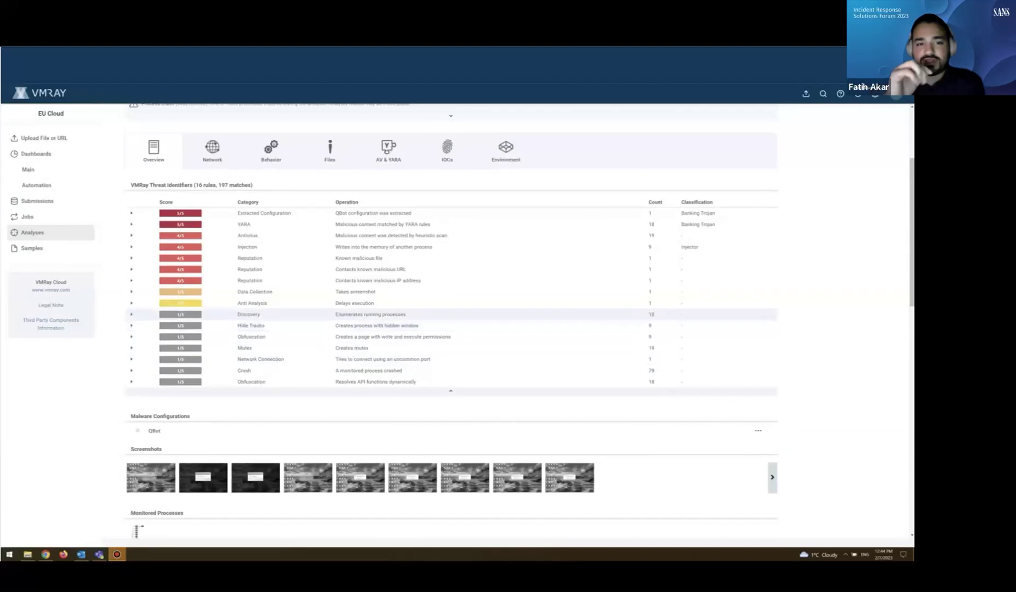
pyautogui.scroll(4, 451, 328)
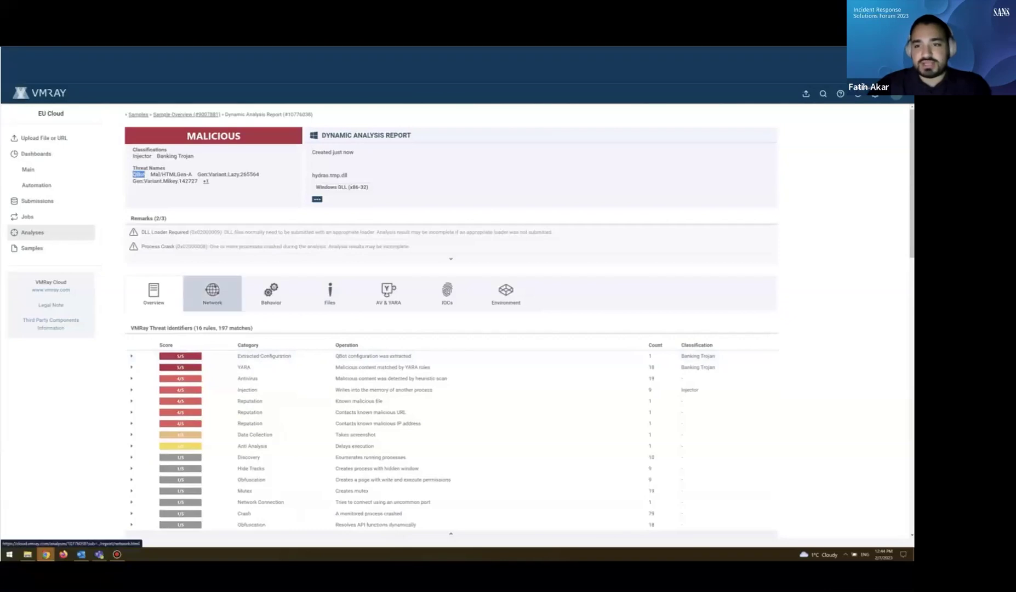
# Expand the Extracted Configuration threat identifier to view its details, and look over the malware configurations and monitored processes.
pyautogui.scroll(-1, 451, 321)
pyautogui.scroll(-3, 450, 321)
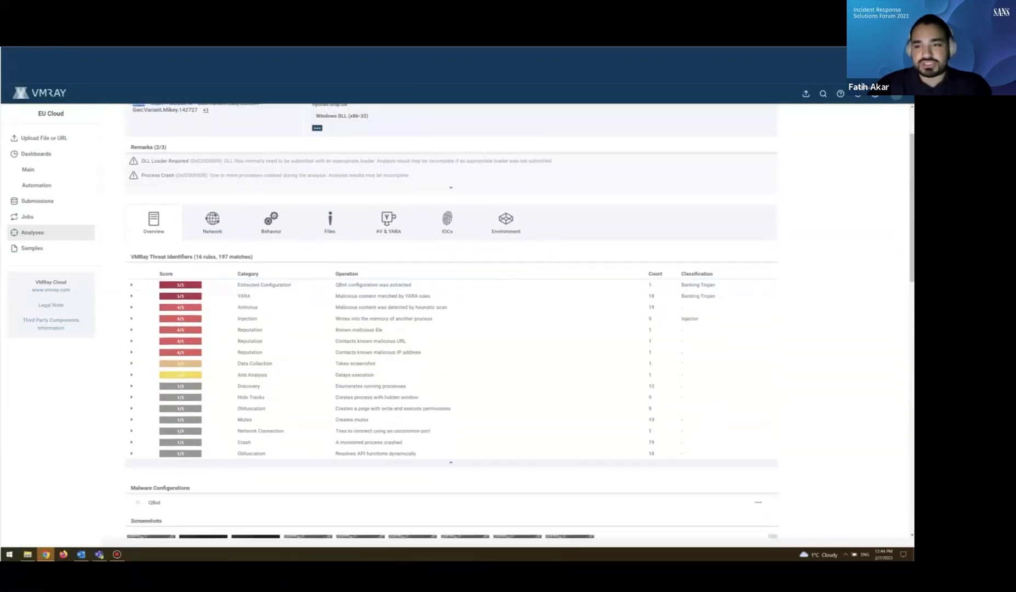
pyautogui.click(219, 213)
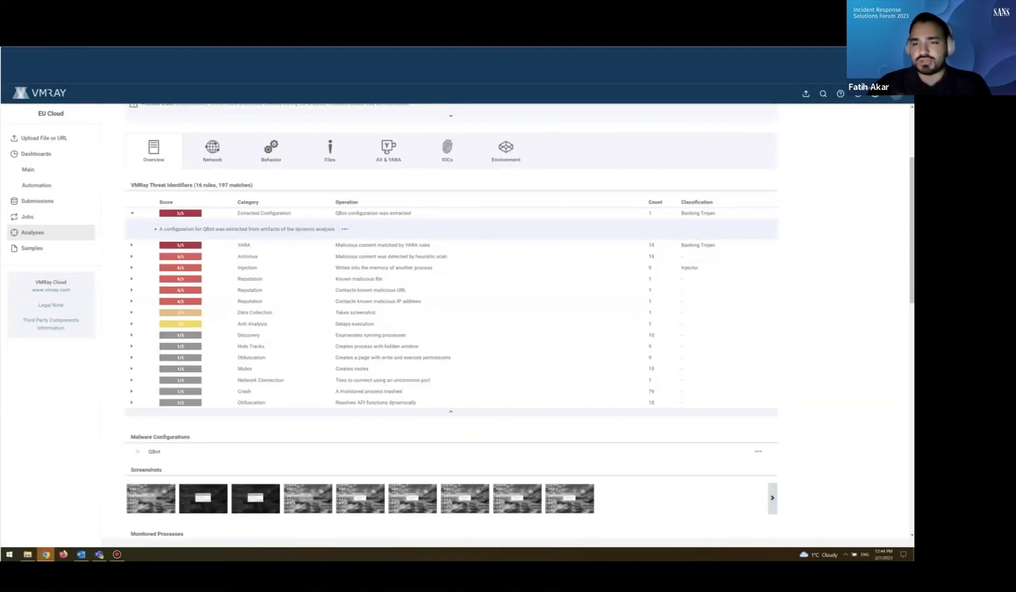
pyautogui.scroll(-2, 345, 237)
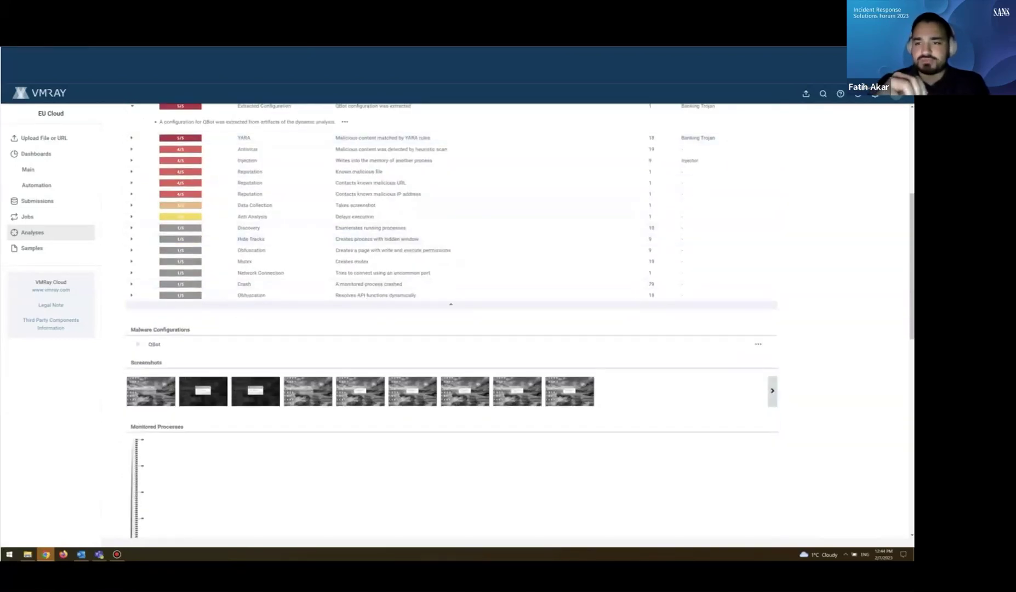
# Expand the QBot entry in the malware configurations and view its version and C2 addresses.
pyautogui.click(154, 345)
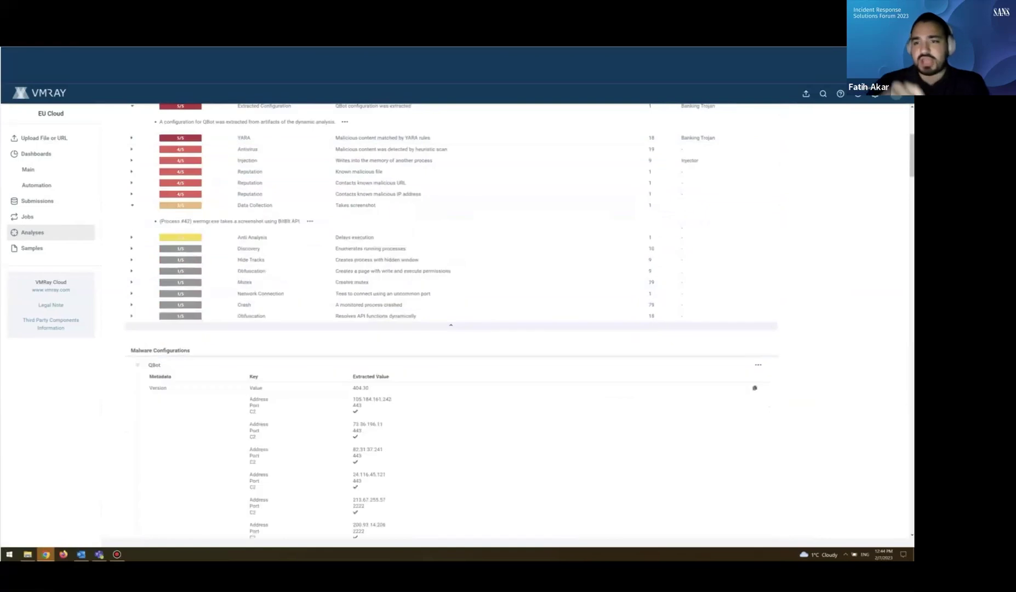
pyautogui.scroll(-5, 451, 319)
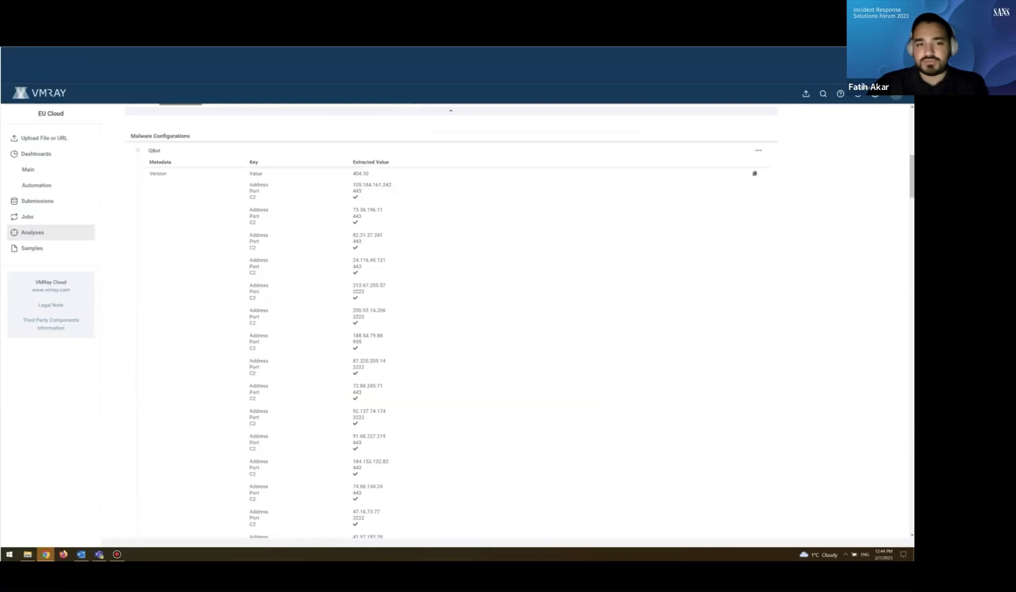
pyautogui.scroll(-4, 451, 319)
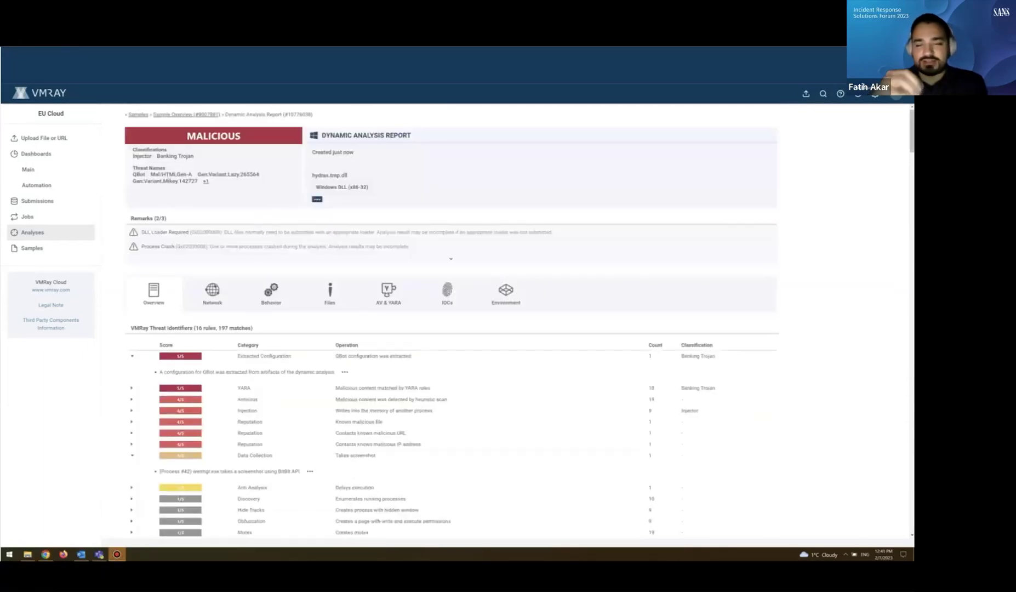
# Review the VMRay Threat Identifiers of the DLL report and collapse the details of the Data Collection entry.
pyautogui.scroll(-3, 451, 319)
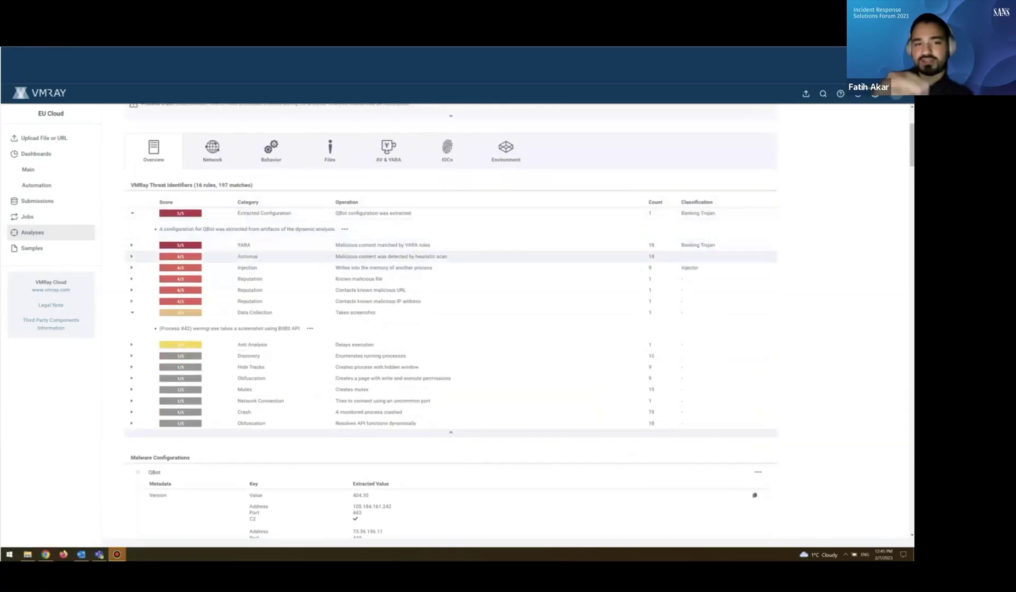
pyautogui.scroll(-1, 451, 324)
pyautogui.scroll(-1, 451, 323)
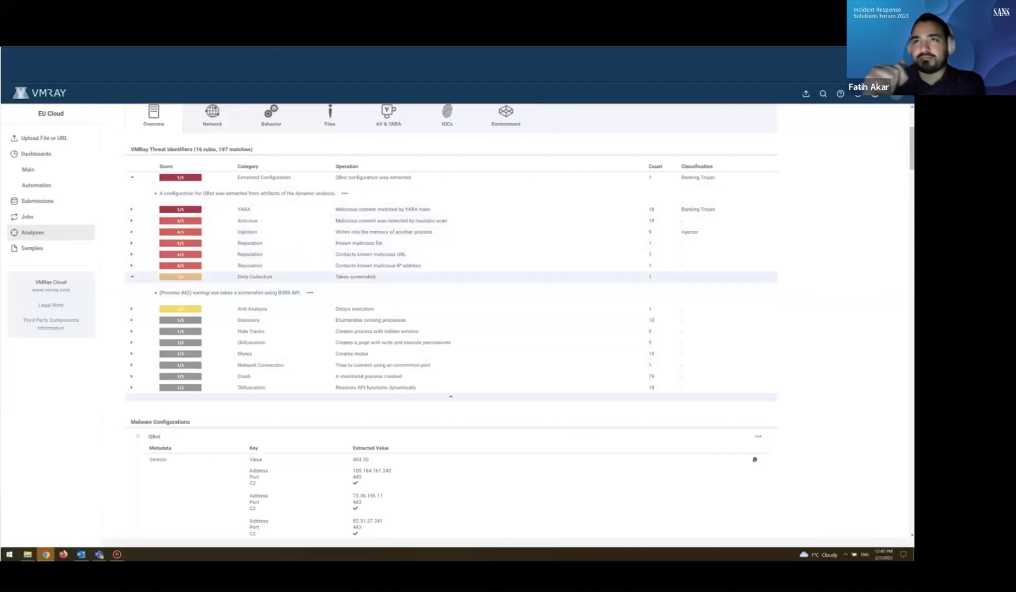
pyautogui.click(416, 276)
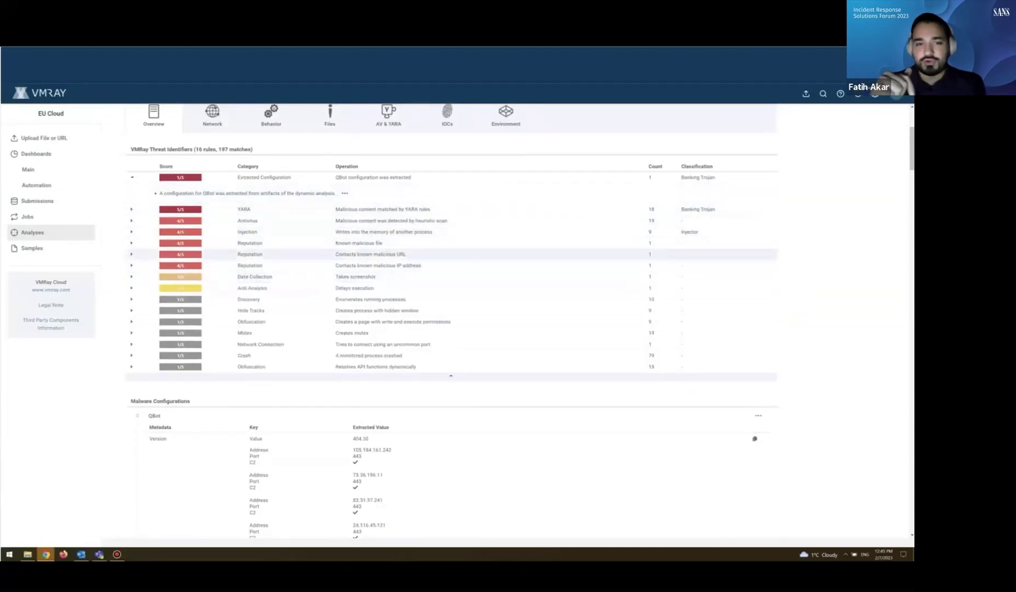
# Examine the full list of C2 sockets in the QBot configuration, ending with the mission ID and configuration date.
pyautogui.scroll(-10, 417, 232)
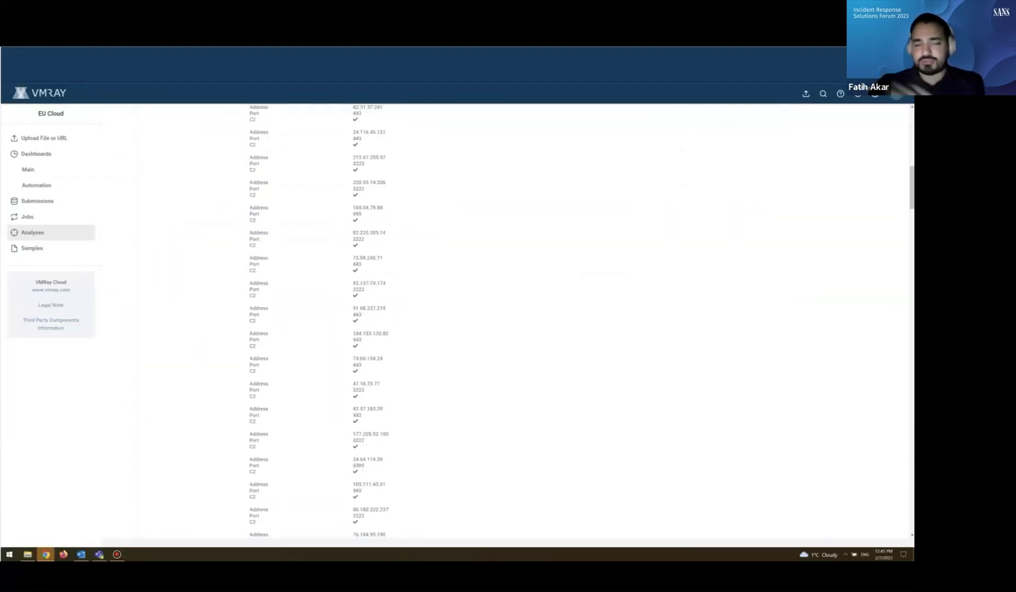
pyautogui.scroll(-6, 417, 275)
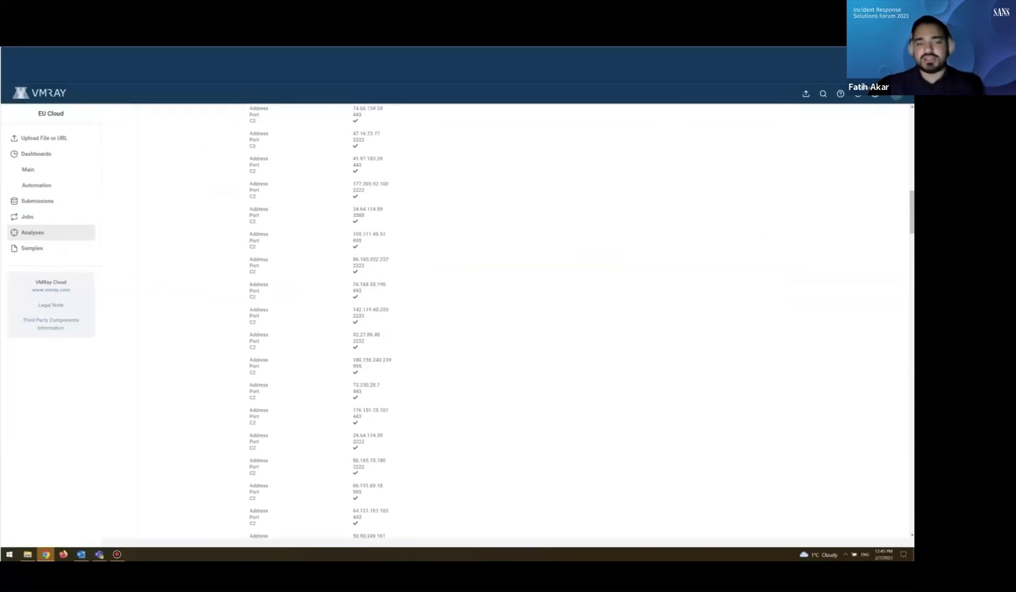
pyautogui.scroll(-14, 417, 274)
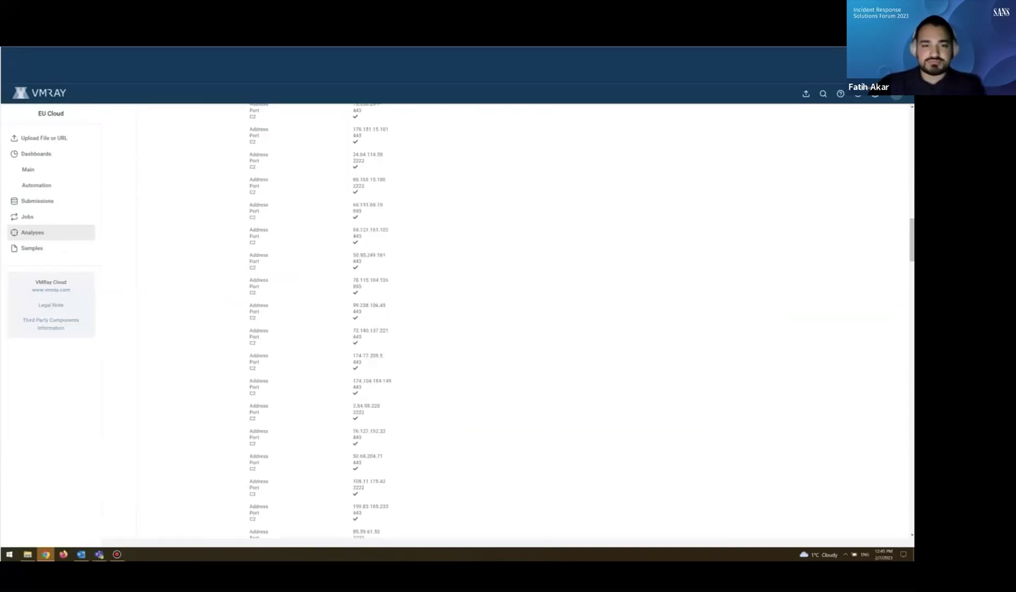
pyautogui.scroll(-15, 754, 175)
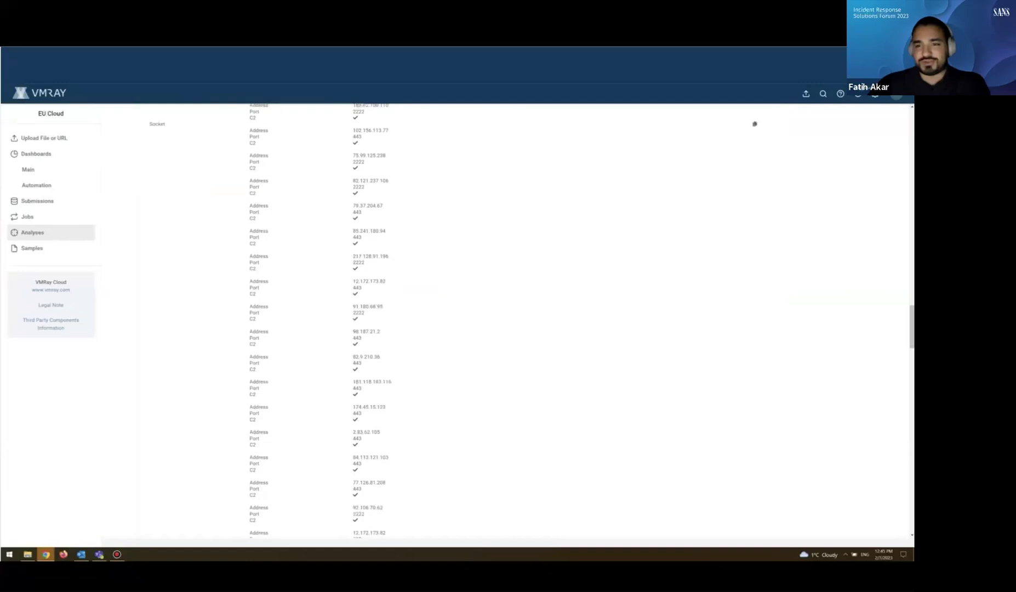
pyautogui.scroll(-12, 417, 317)
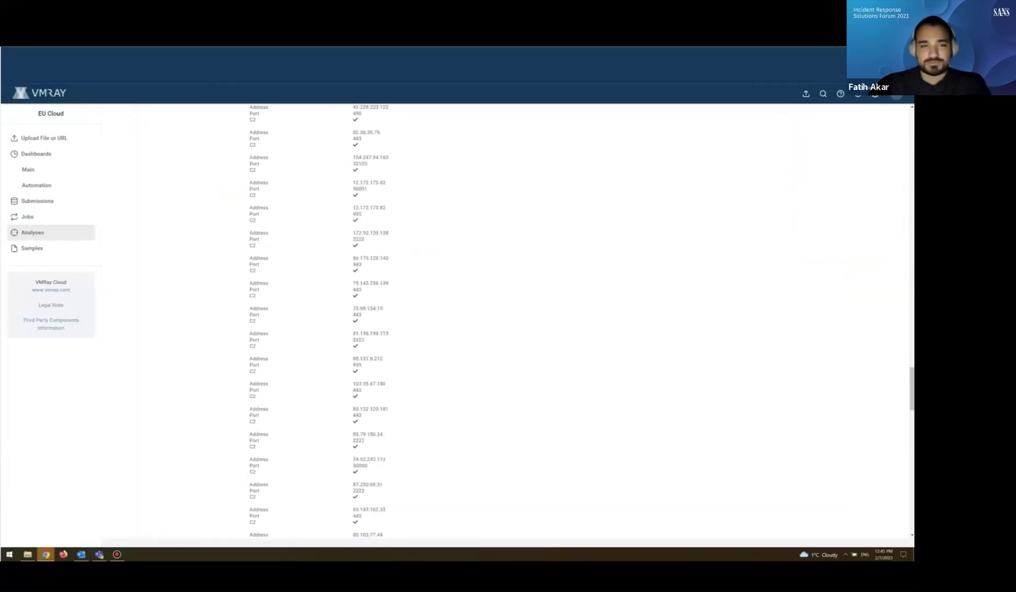
pyautogui.scroll(-5, 452, 323)
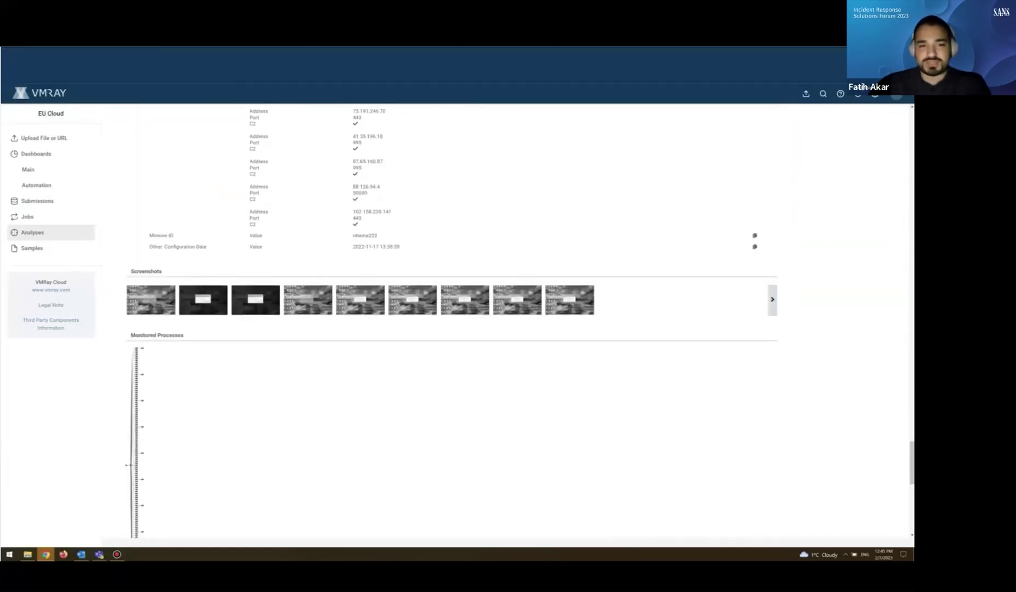
pyautogui.scroll(1, 452, 323)
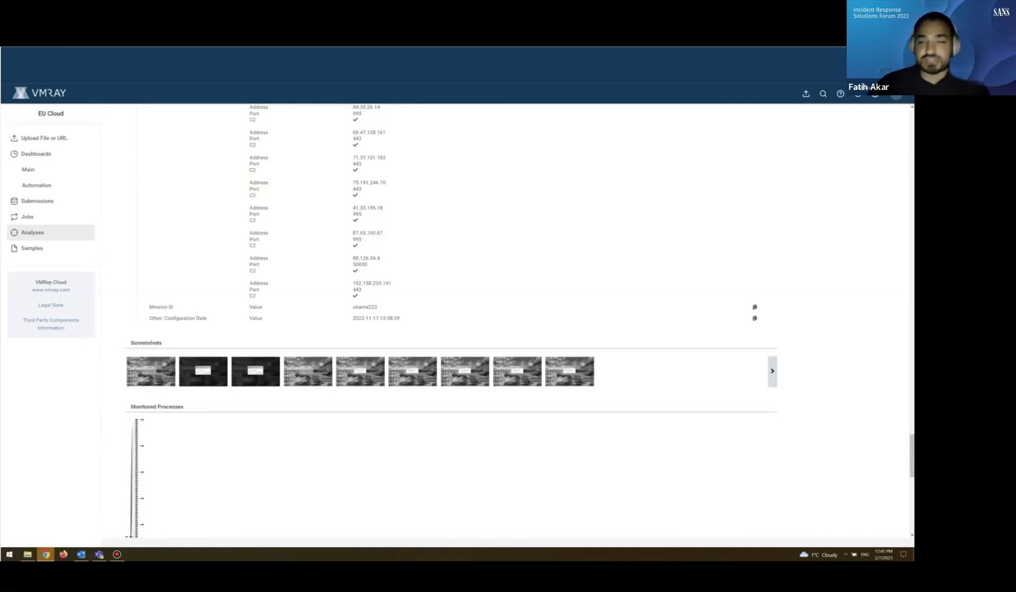
pyautogui.scroll(-1, 452, 322)
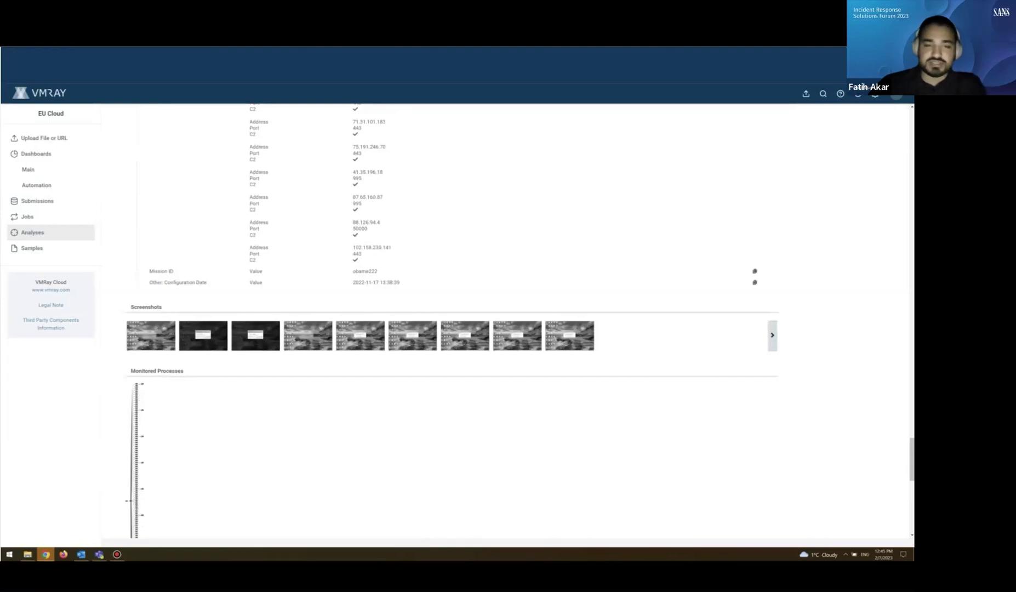
pyautogui.scroll(-2, 465, 263)
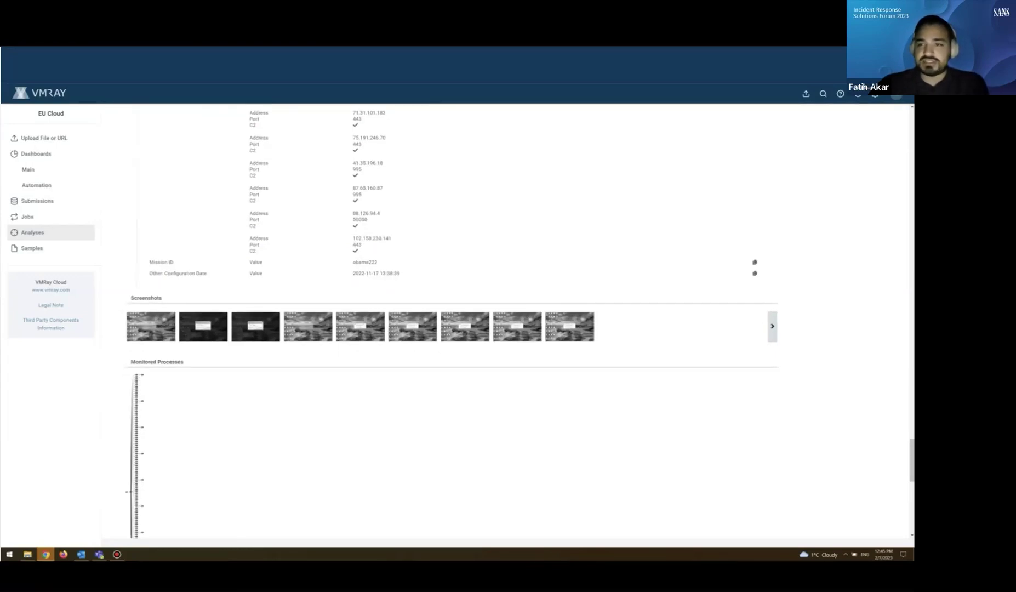
# Open the Monitored Processes graph at full size and examine the sample's child processes and memory modifications from start to end.
pyautogui.scroll(-6, 452, 323)
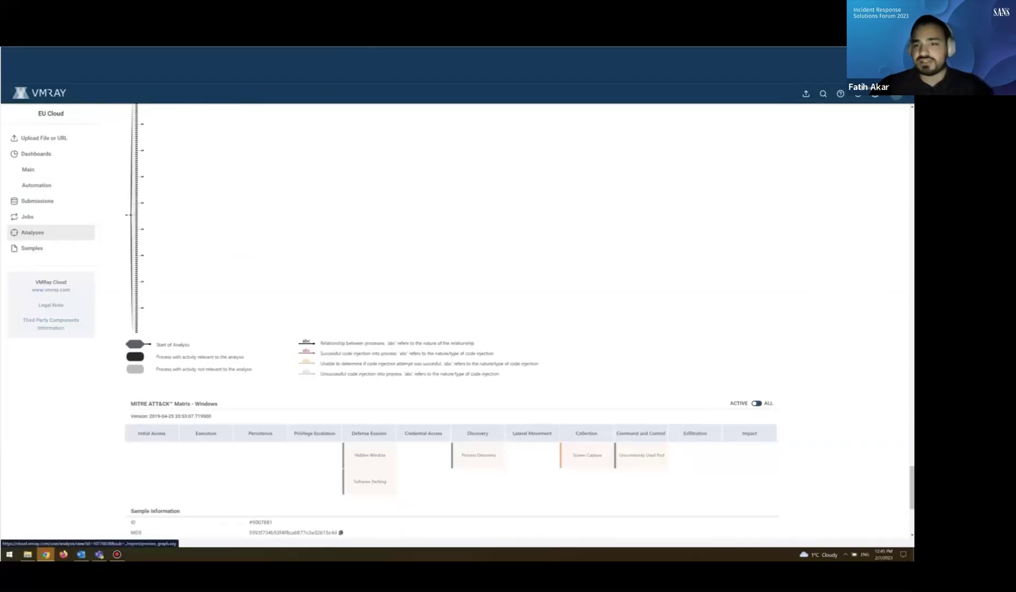
pyautogui.click(135, 224)
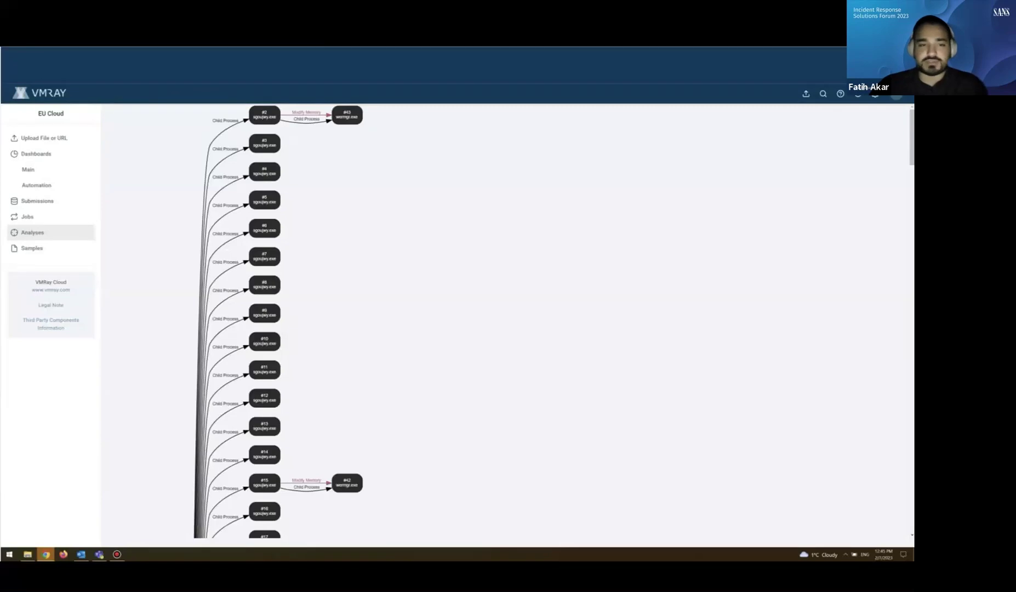
pyautogui.scroll(-12, 278, 321)
pyautogui.scroll(-7, 550, 321)
pyautogui.scroll(-5, 550, 321)
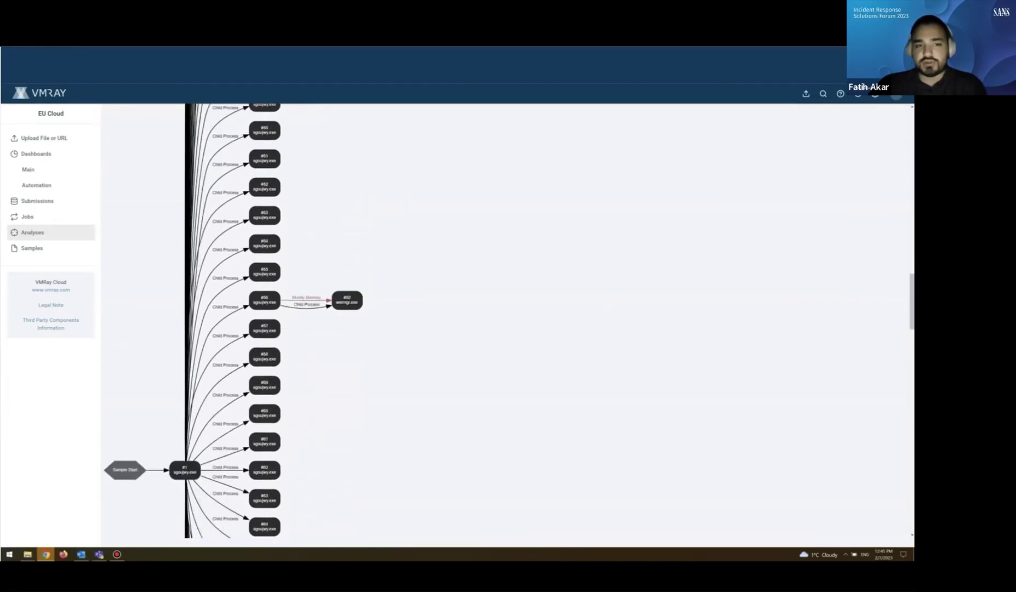
pyautogui.scroll(-3, 233, 321)
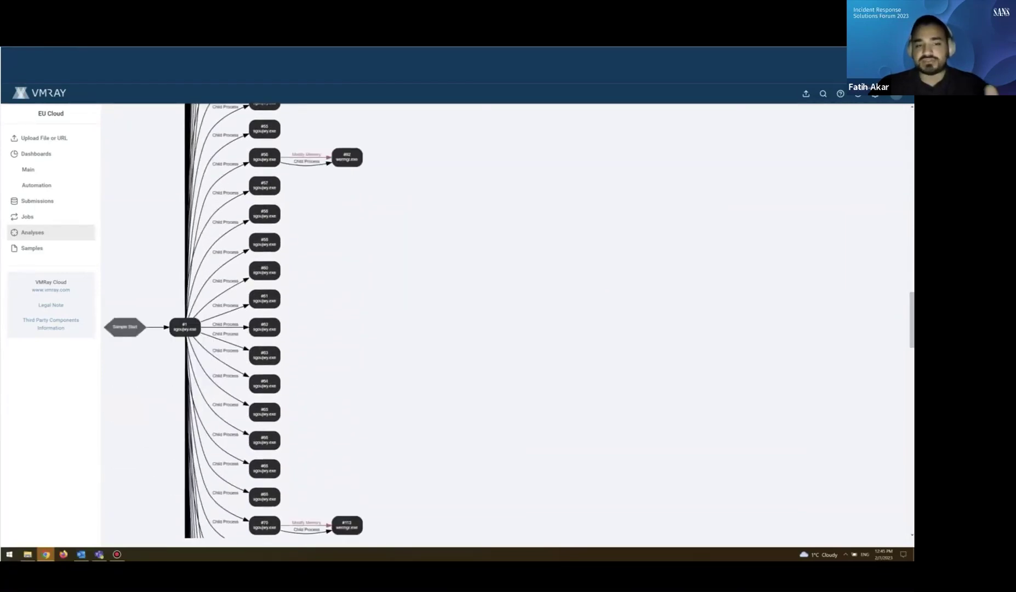
pyautogui.scroll(-3, 233, 322)
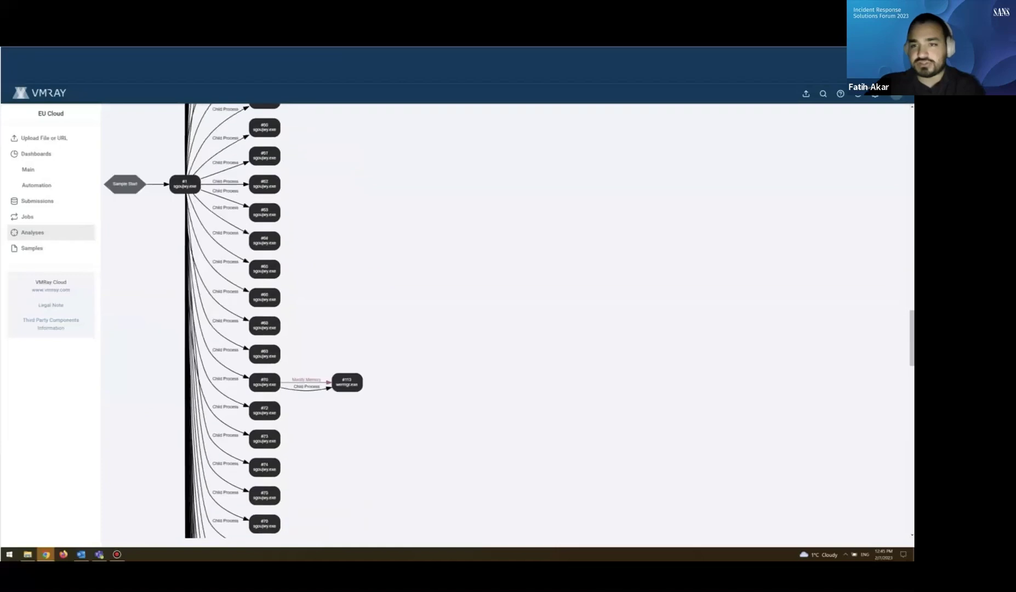
pyautogui.scroll(6, 233, 321)
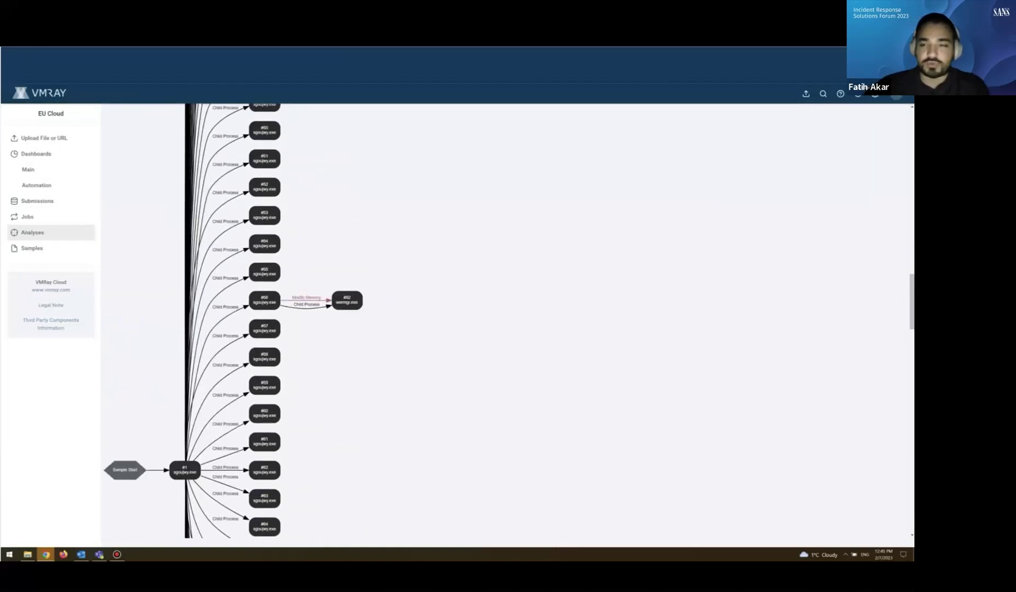
pyautogui.scroll(-20, 233, 321)
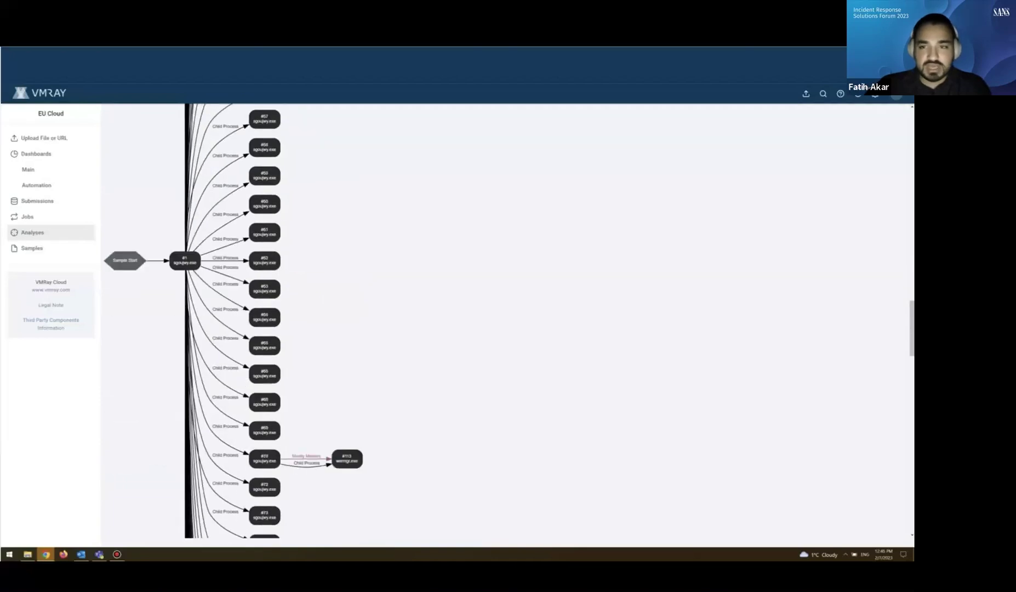
pyautogui.scroll(-10, 233, 321)
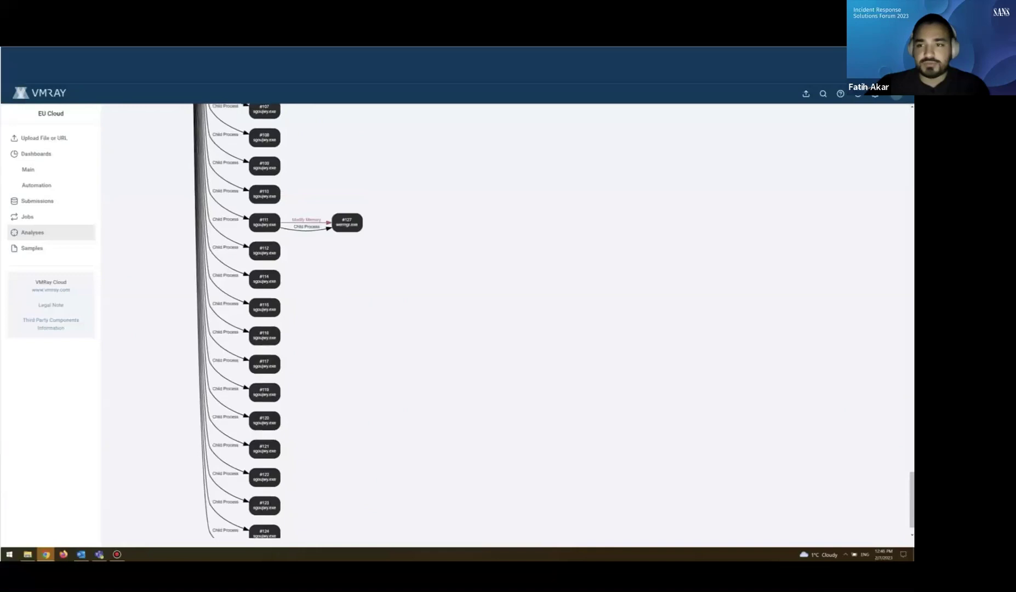
# Return to the report's threat identifiers, collapse the Data Collection details and expand the YARA entry to view its rule matches.
pyautogui.hotkey('alt', 'Left')
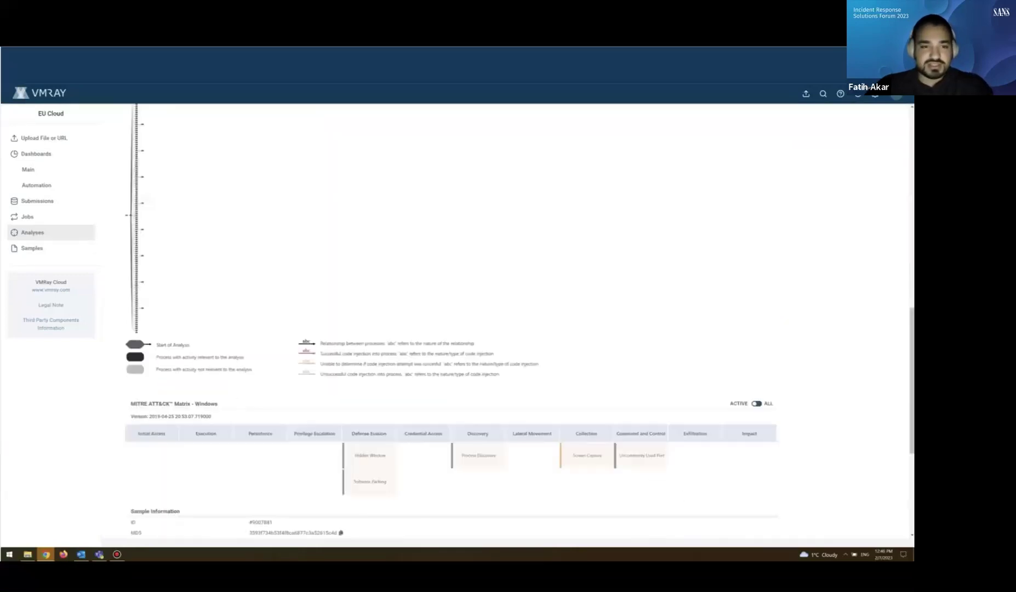
pyautogui.scroll(7, 450, 318)
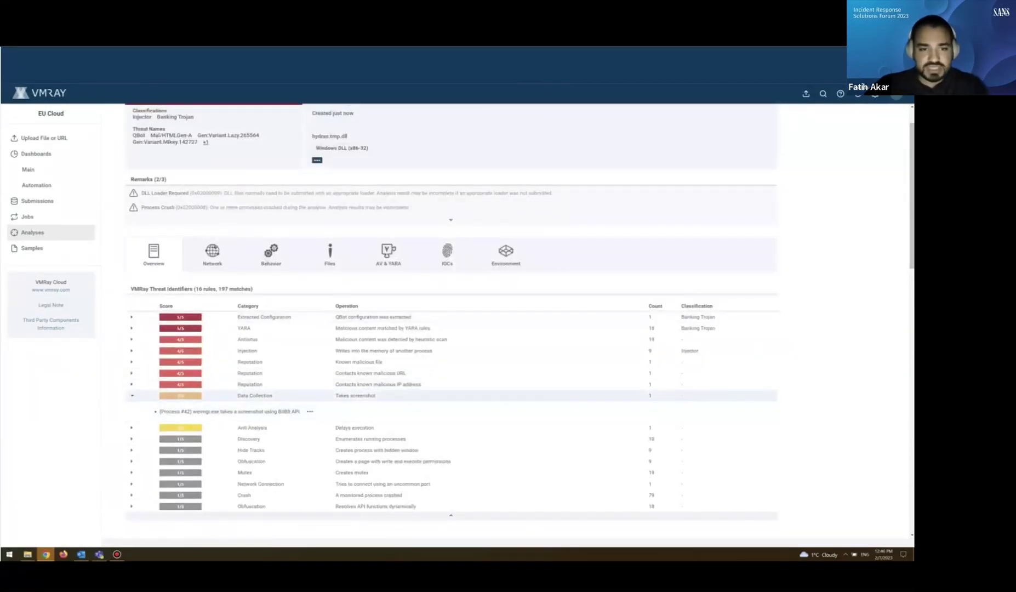
pyautogui.click(132, 395)
pyautogui.click(131, 328)
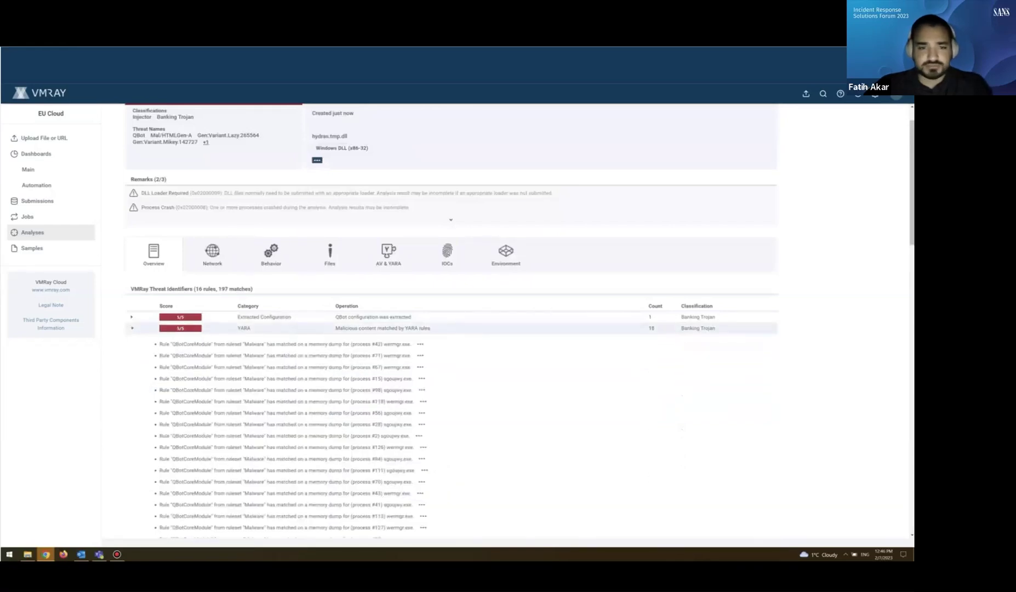
pyautogui.scroll(-2, 132, 328)
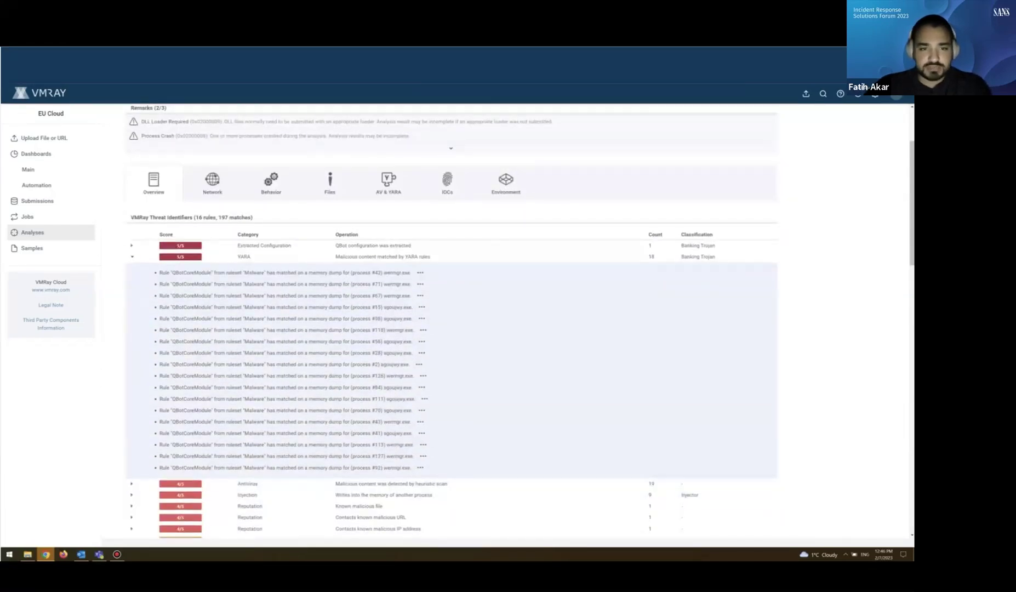
# Open the detailed YARA matches from the first QBotCoreModule memory dump match and go to the start of the list.
pyautogui.moveTo(421, 273)
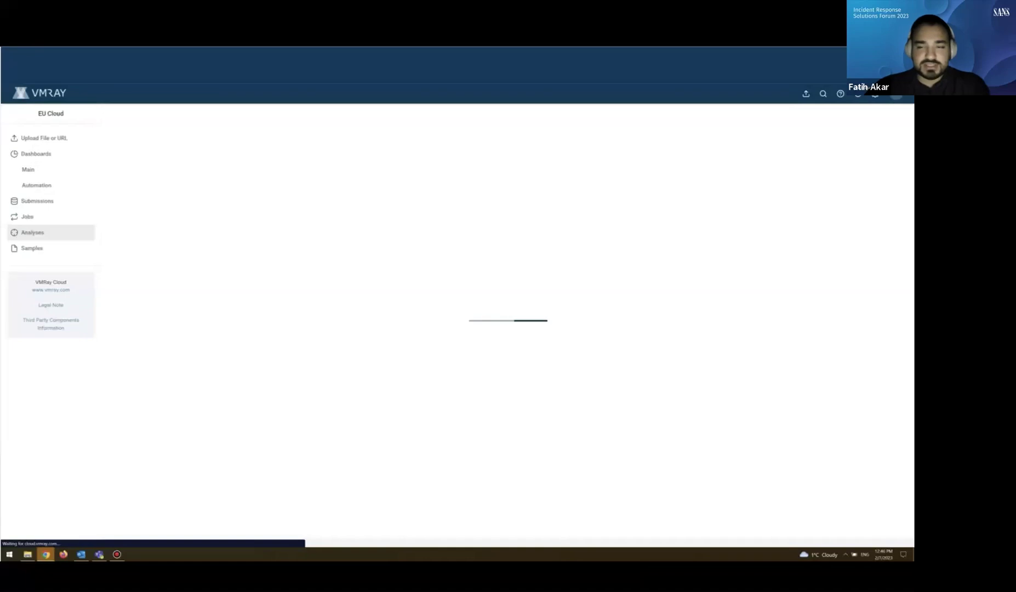
pyautogui.scroll(10, 458, 318)
pyautogui.scroll(15, 457, 318)
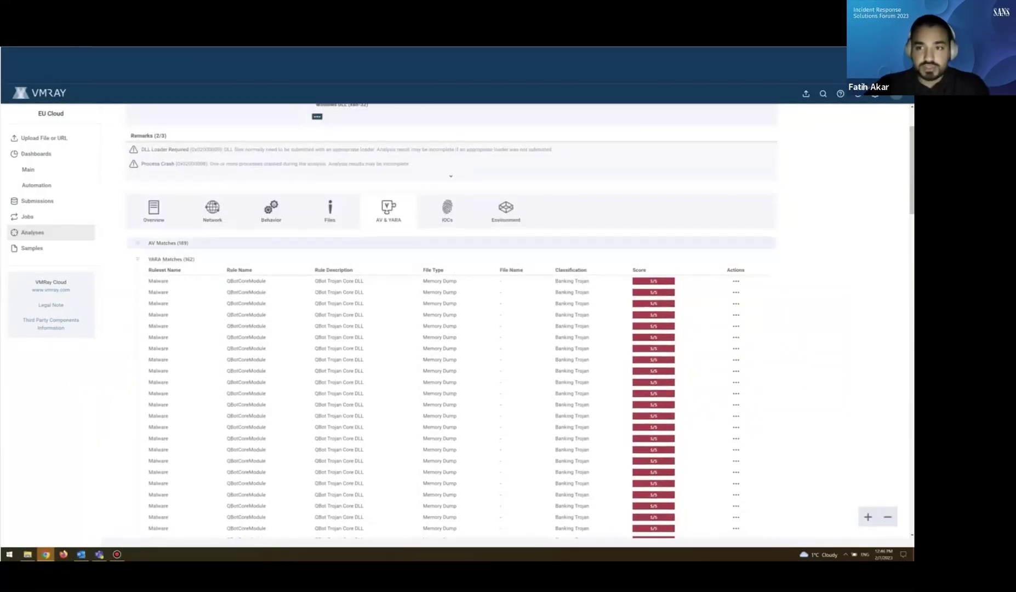
# Show the YARA ruleset of the first match in the list and find the QBotCoreModule rule in it.
pyautogui.scroll(-2, 458, 318)
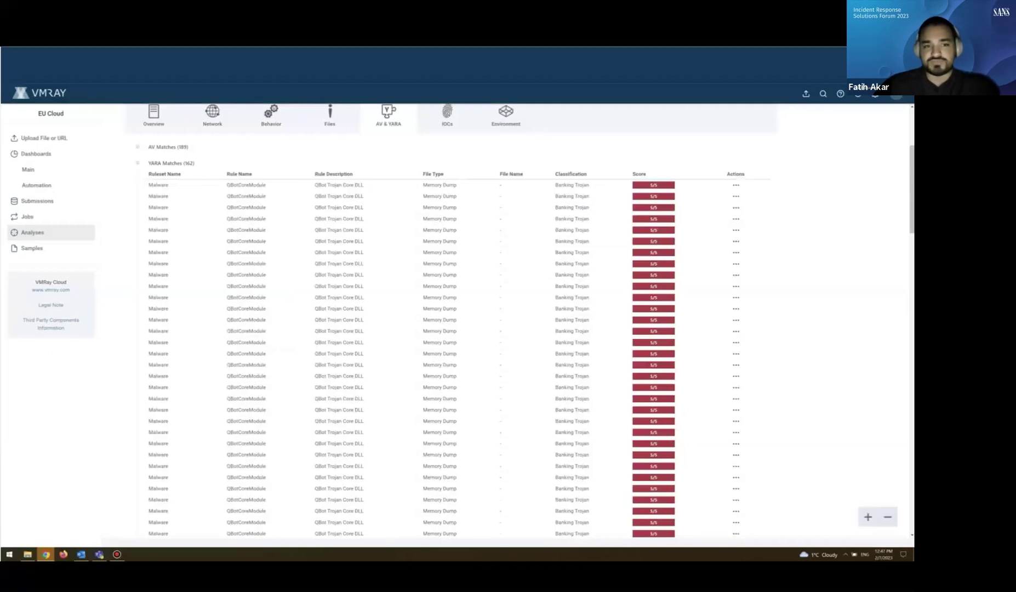
pyautogui.click(736, 185)
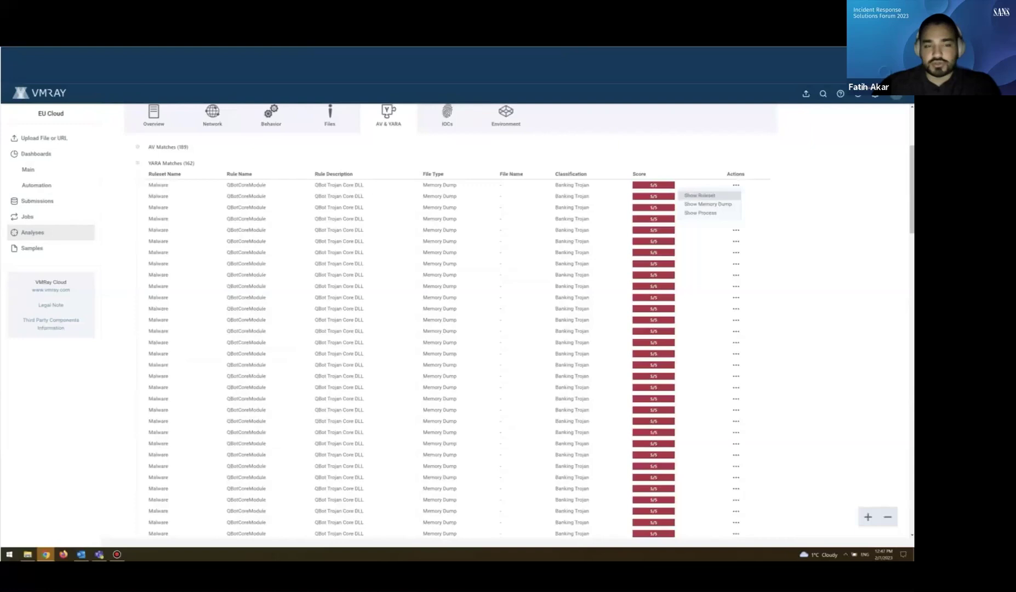
pyautogui.click(699, 195)
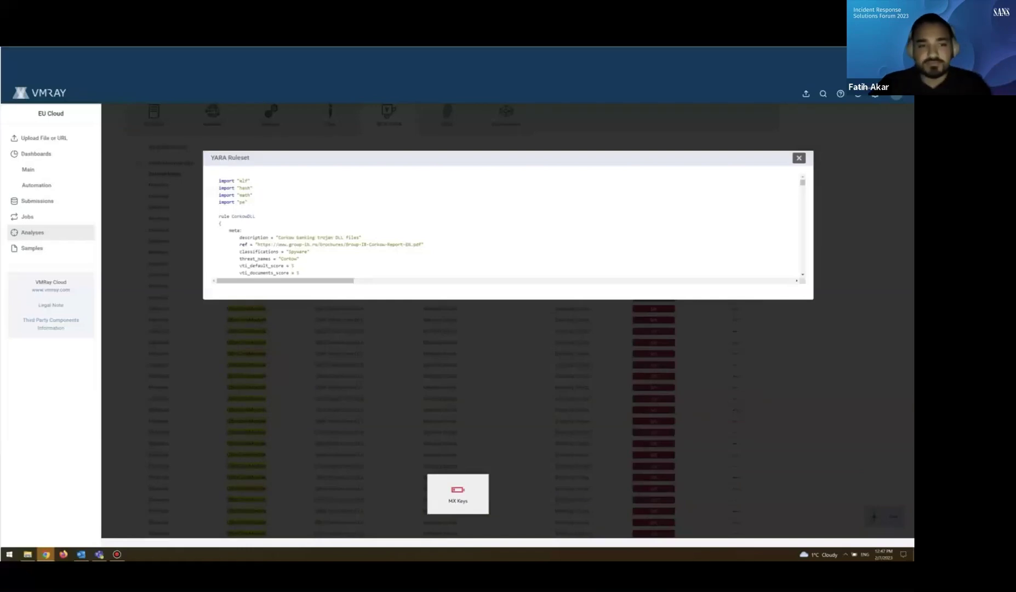
pyautogui.press('Return')
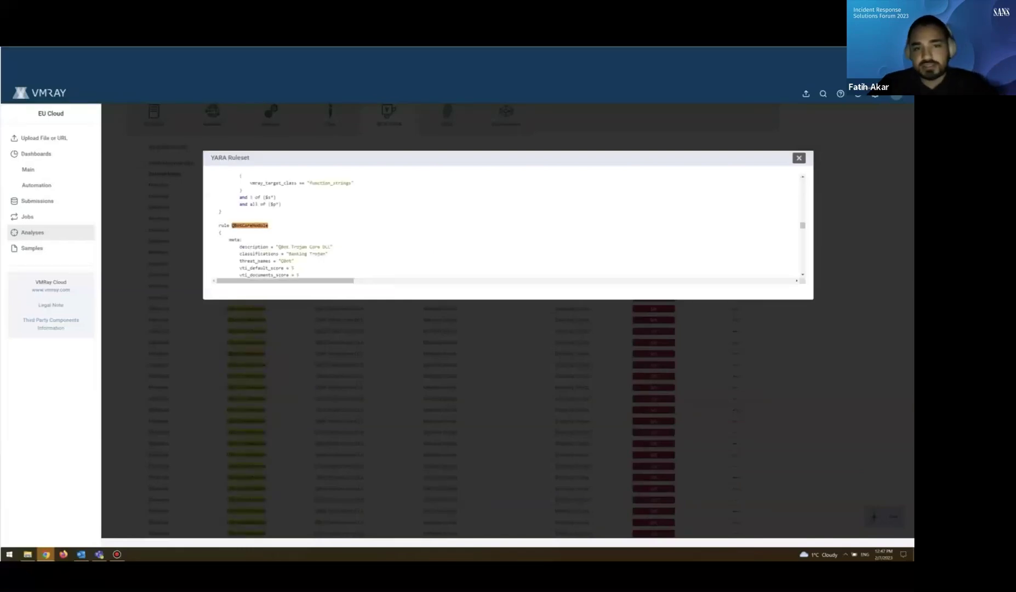
# Examine the QBotCoreModule rule's metadata and strings, highlighting its description text and the block of VTI score lines.
pyautogui.scroll(-1, 501, 225)
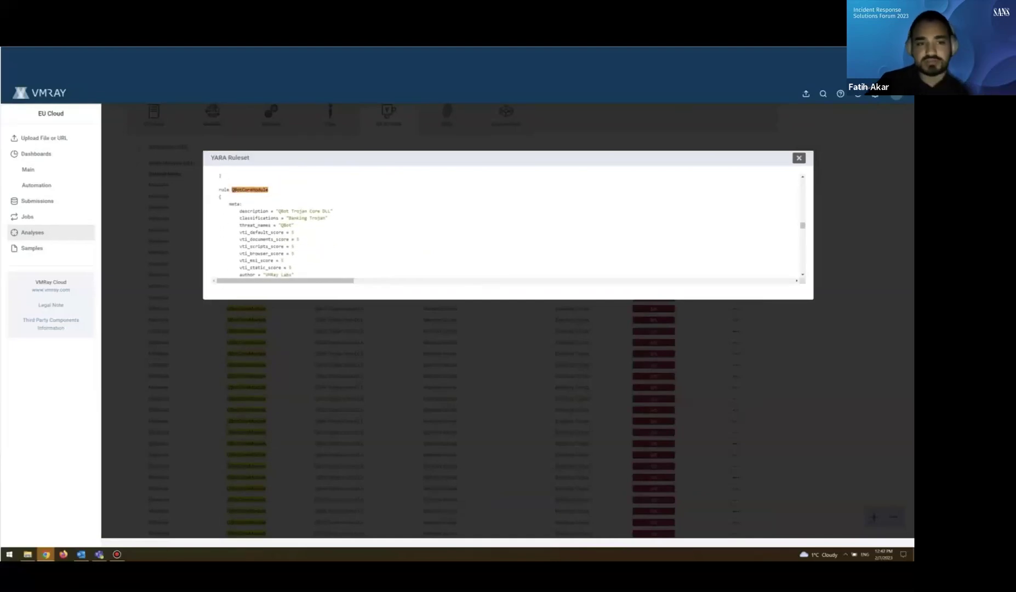
pyautogui.moveTo(277, 211); pyautogui.dragTo(325, 211)
pyautogui.scroll(-1, 325, 211)
pyautogui.scroll(-2, 326, 176)
pyautogui.scroll(2, 326, 176)
pyautogui.moveTo(241, 197); pyautogui.dragTo(291, 232)
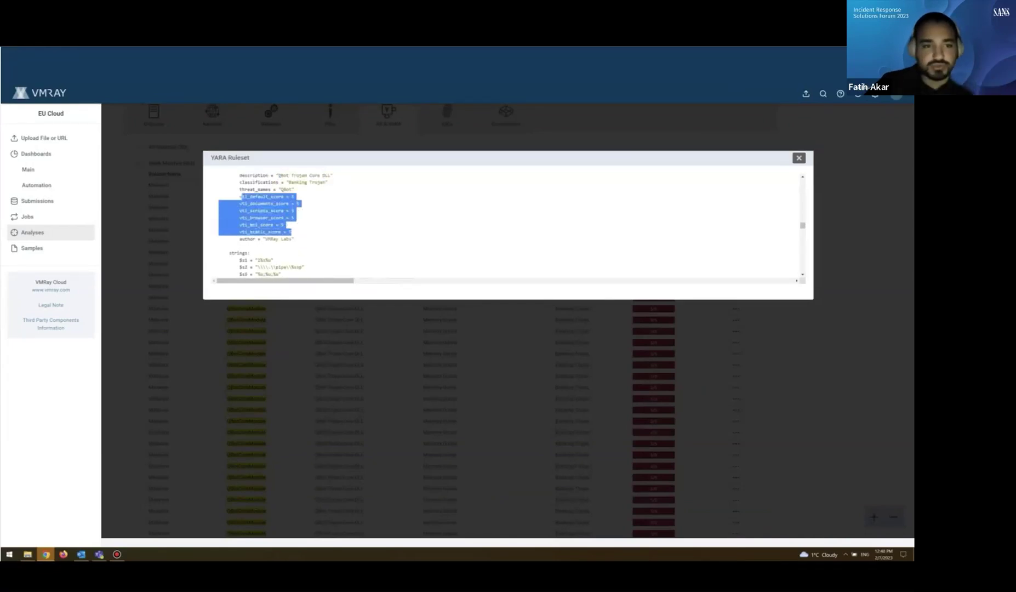
# Review the VTI score lines in the QBotCoreModule rule's metadata and continue to its strings section.
pyautogui.click(291, 232)
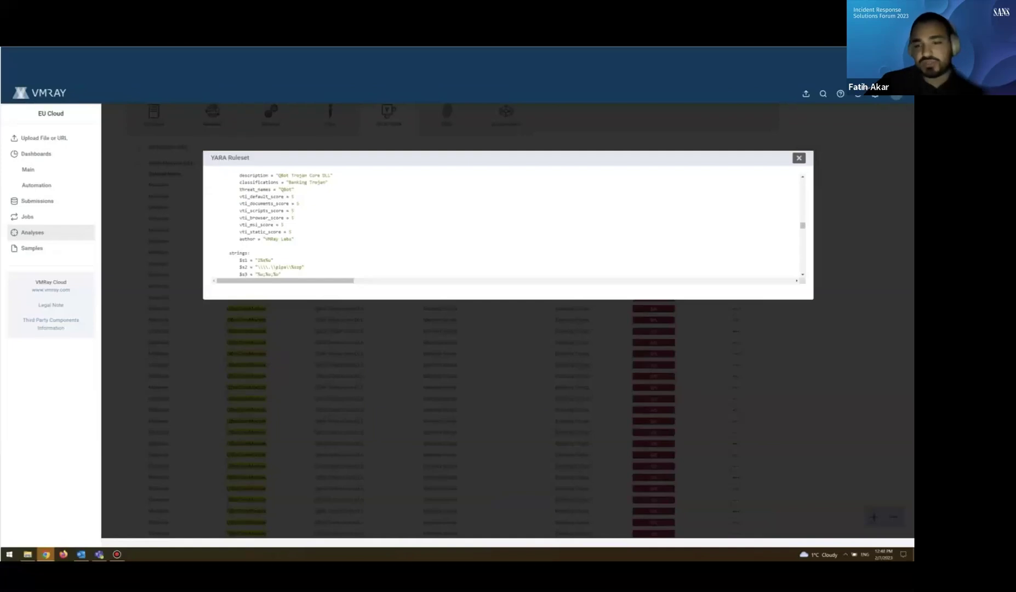
pyautogui.moveTo(291, 196); pyautogui.dragTo(295, 218)
pyautogui.click(295, 218)
pyautogui.scroll(-2, 503, 225)
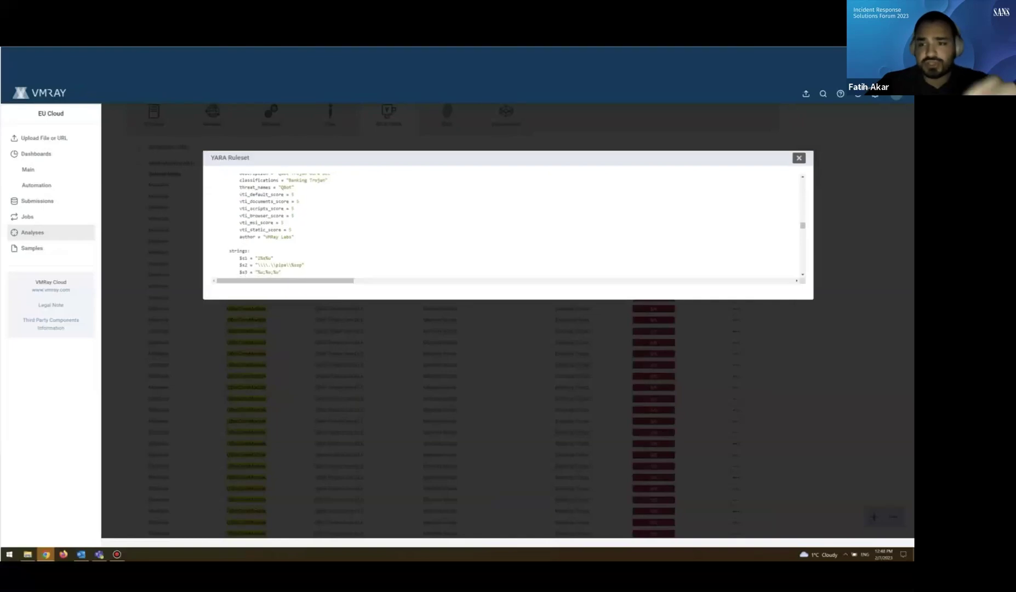
pyautogui.scroll(-2, 503, 224)
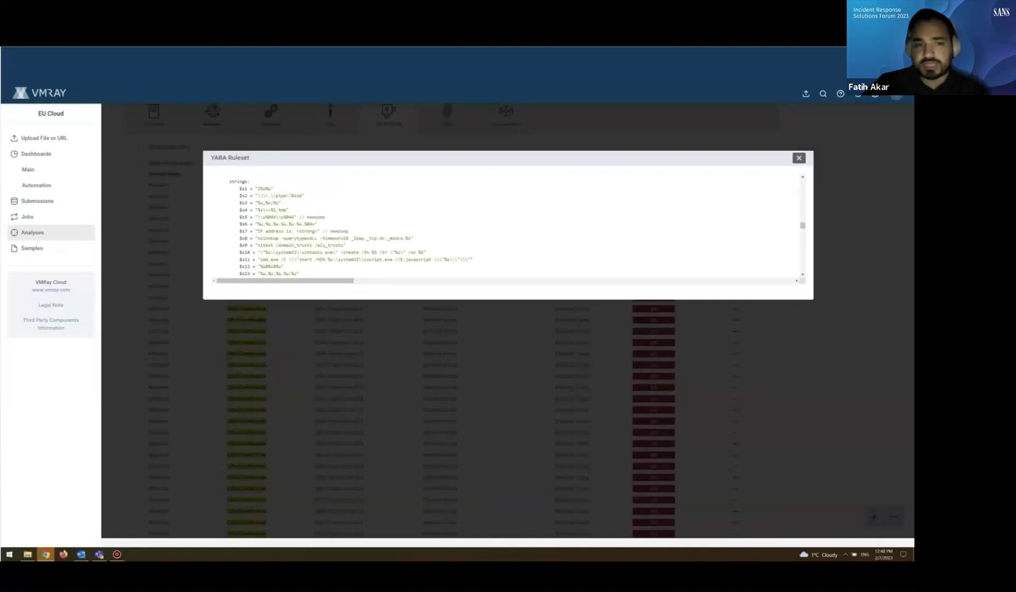
# Examine the rule's general strings from $s1 onward, highlighting the block of values and the memdump comment beside $s5.
pyautogui.scroll(-3, 503, 225)
pyautogui.scroll(3, 503, 224)
pyautogui.moveTo(255, 188)
pyautogui.mouseDown()
pyautogui.moveTo(283, 266)
pyautogui.moveTo(241, 260)
pyautogui.moveTo(256, 189)
pyautogui.mouseUp()
pyautogui.click(290, 267)
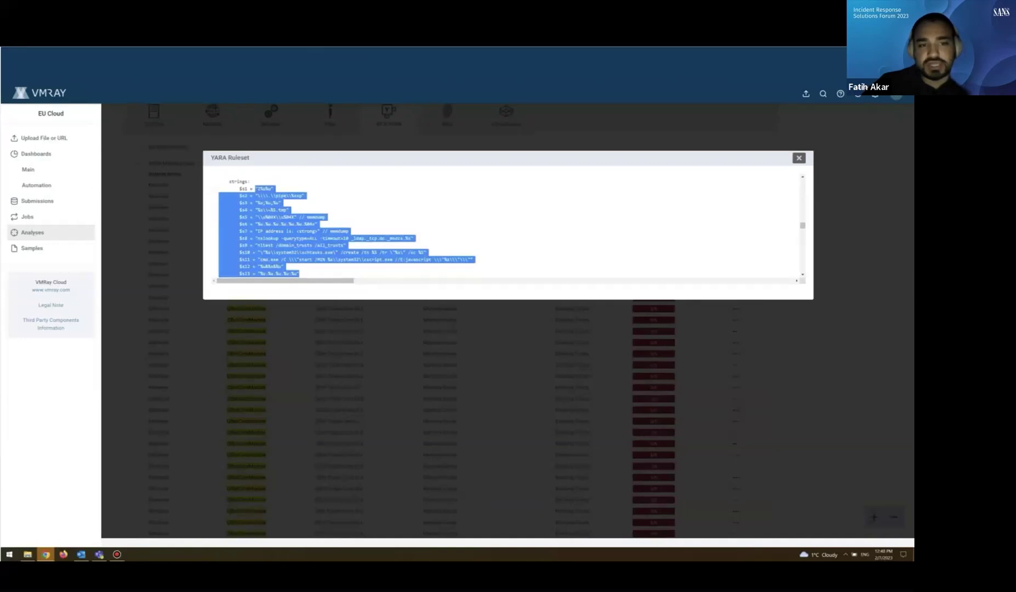
pyautogui.click(255, 189)
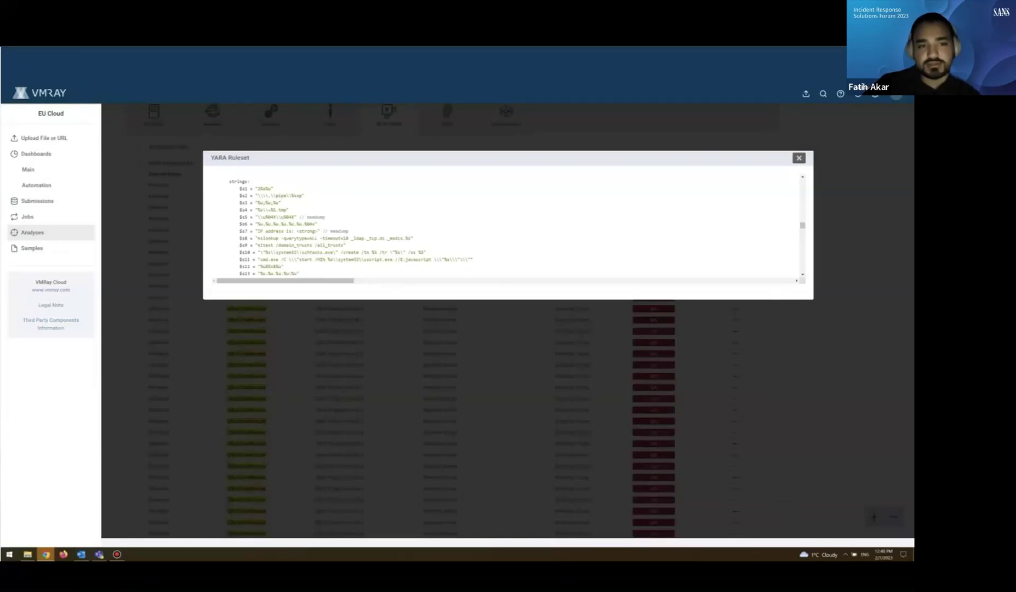
pyautogui.doubleClick(316, 217)
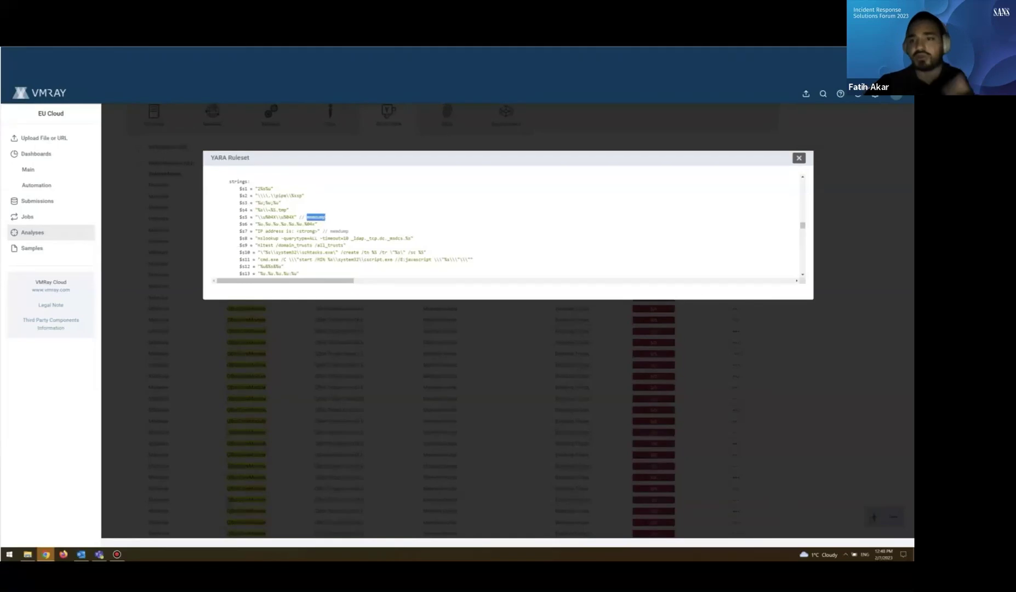
pyautogui.moveTo(256, 189); pyautogui.dragTo(312, 259)
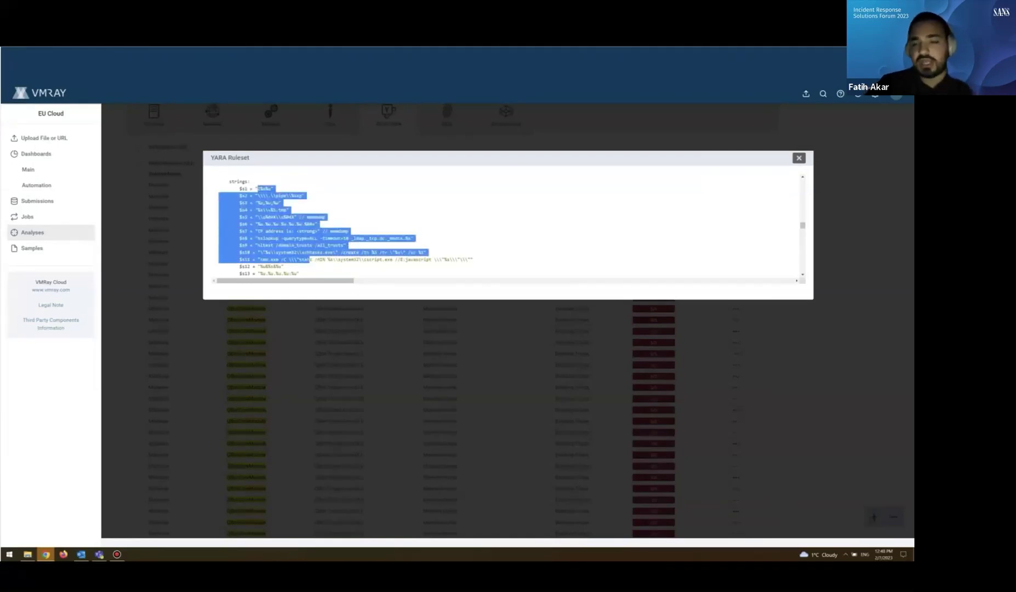
pyautogui.click(311, 259)
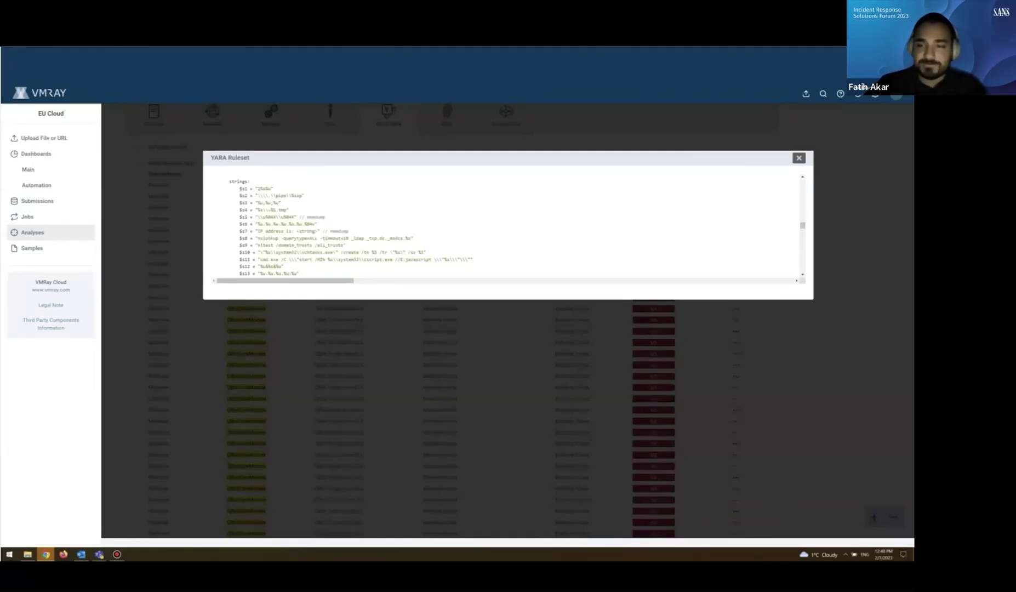
# Highlight the IP address text in string $s7 and review the rule's UPnP plugin and crypto patterns.
pyautogui.scroll(-2, 351, 228)
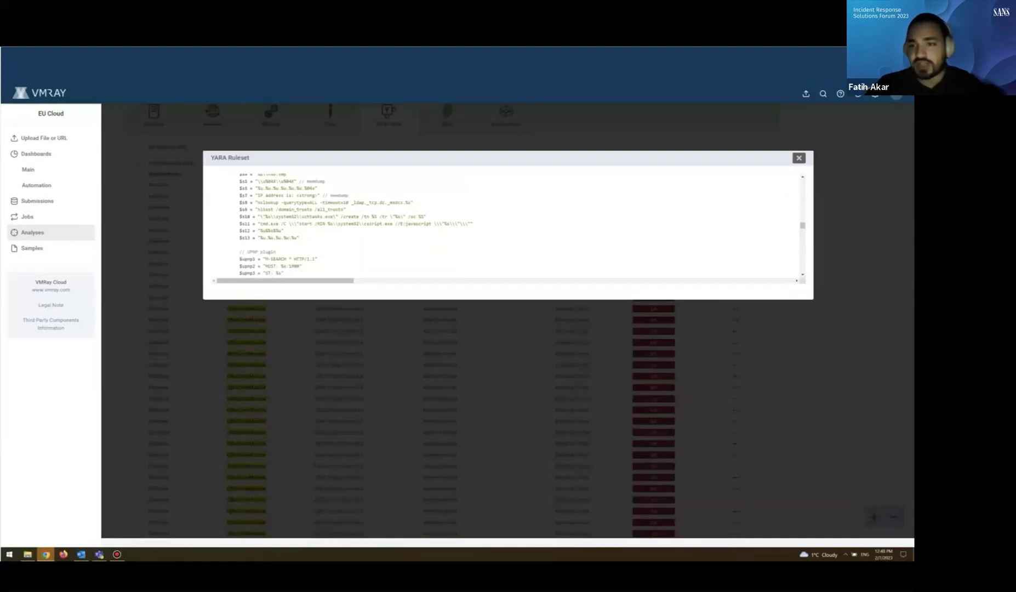
pyautogui.moveTo(257, 196); pyautogui.dragTo(284, 195)
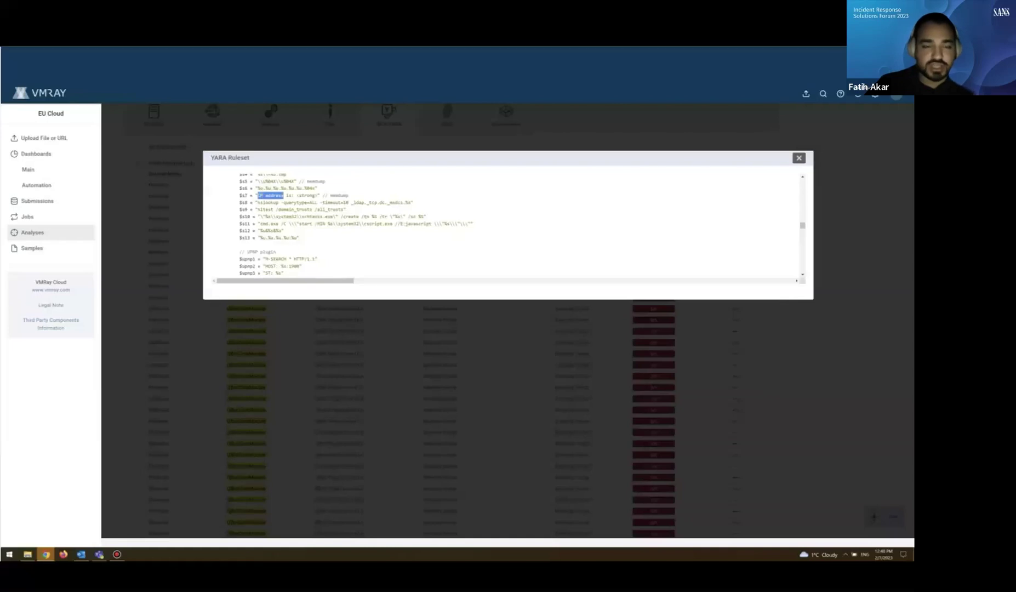
pyautogui.click(257, 194)
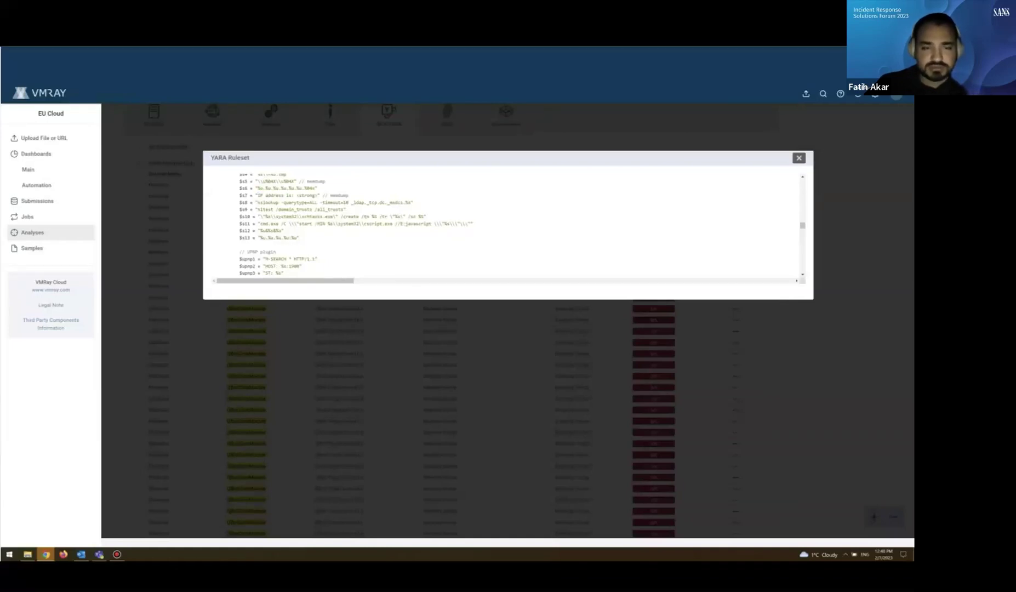
pyautogui.scroll(-2, 504, 224)
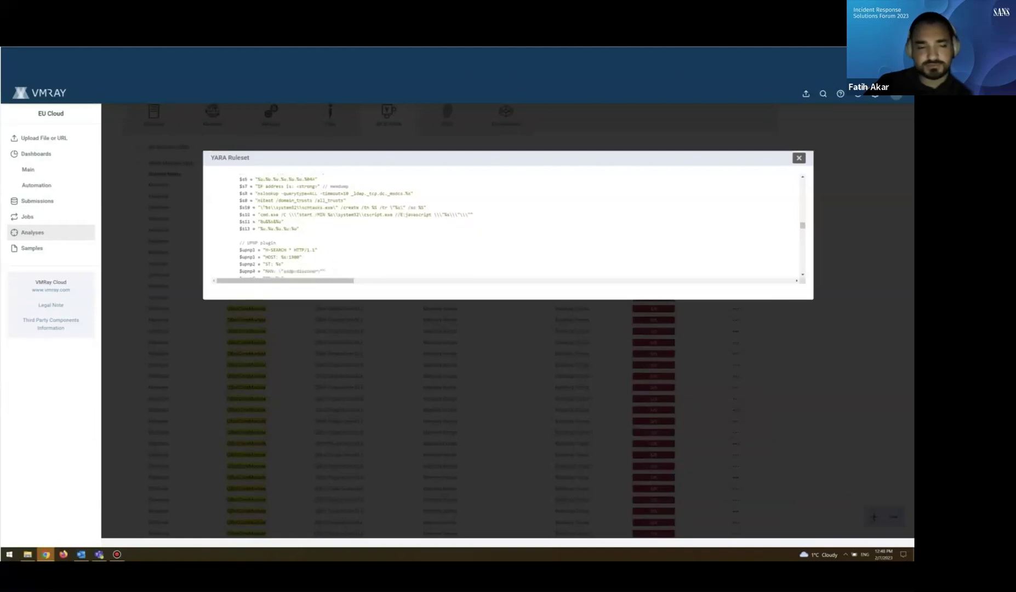
pyautogui.scroll(-2, 504, 224)
pyautogui.scroll(-2, 504, 225)
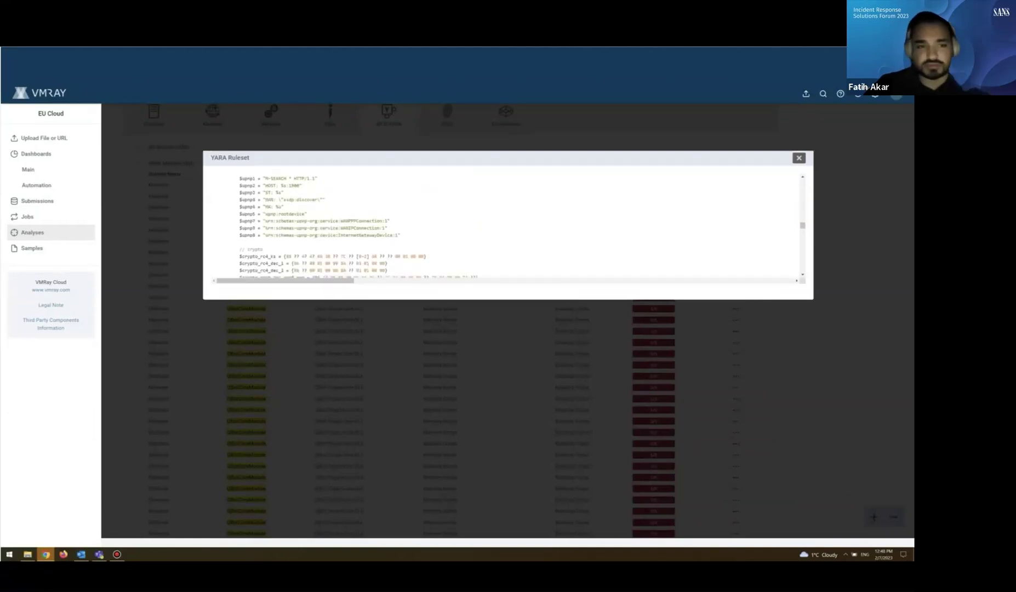
pyautogui.scroll(2, 504, 225)
pyautogui.scroll(-3, 504, 225)
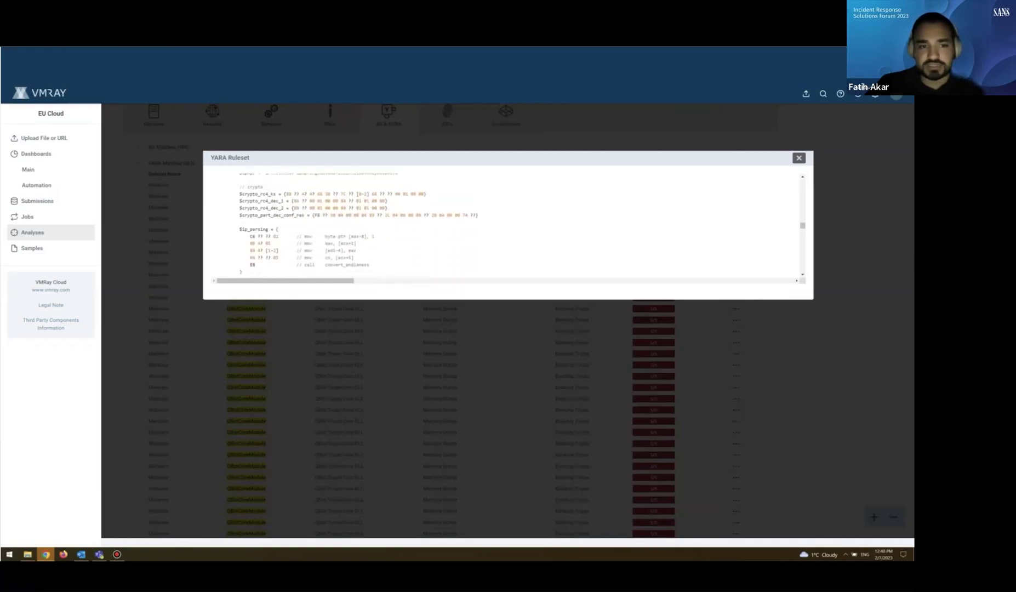
# Examine the rule's condition section to its end, highlighting the line that sets vmray_target_class to "function_strings".
pyautogui.scroll(-5, 504, 225)
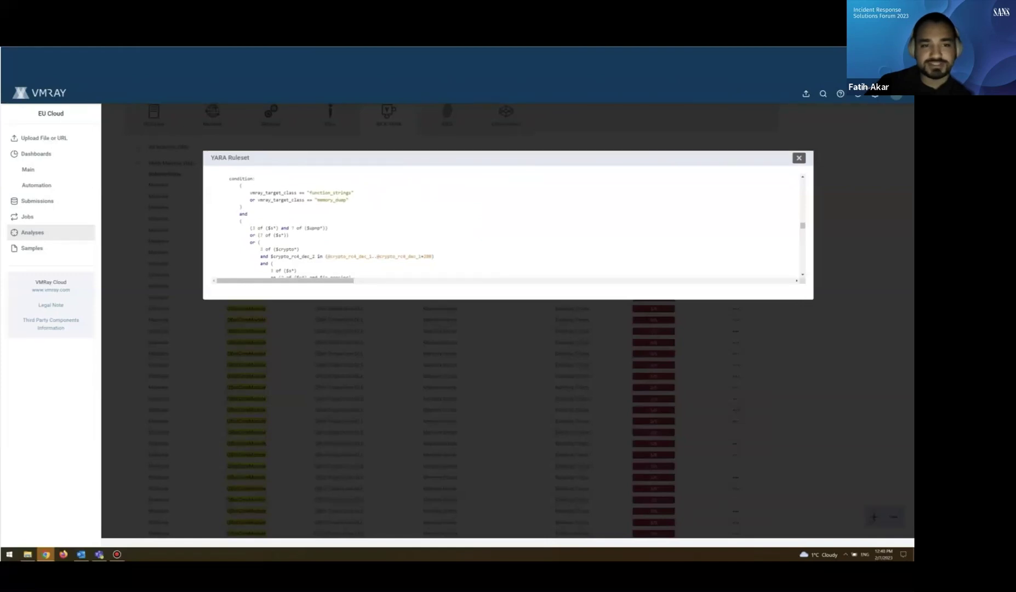
pyautogui.moveTo(250, 192); pyautogui.dragTo(355, 193)
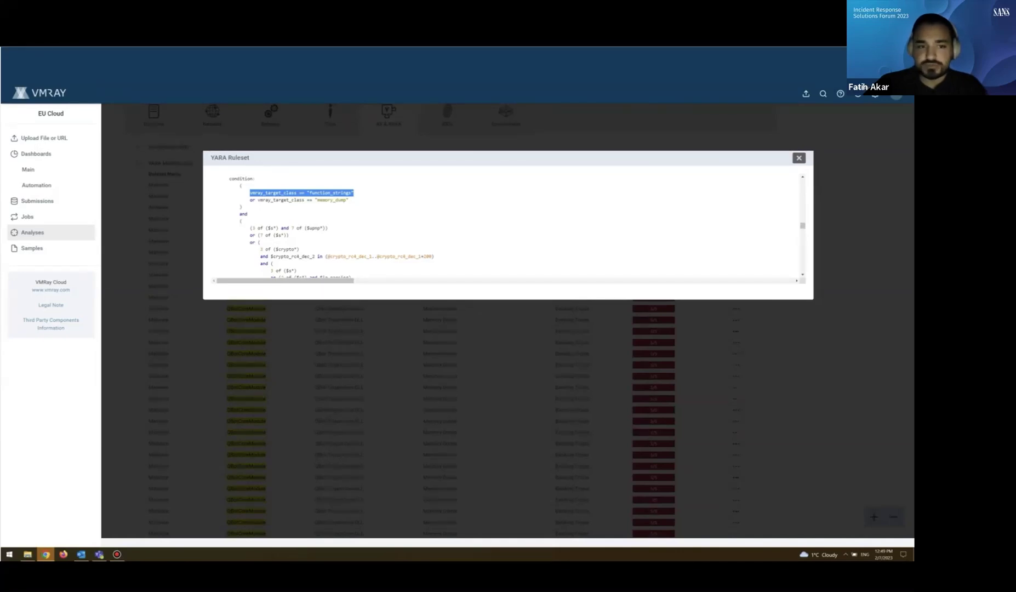
pyautogui.scroll(-1, 503, 225)
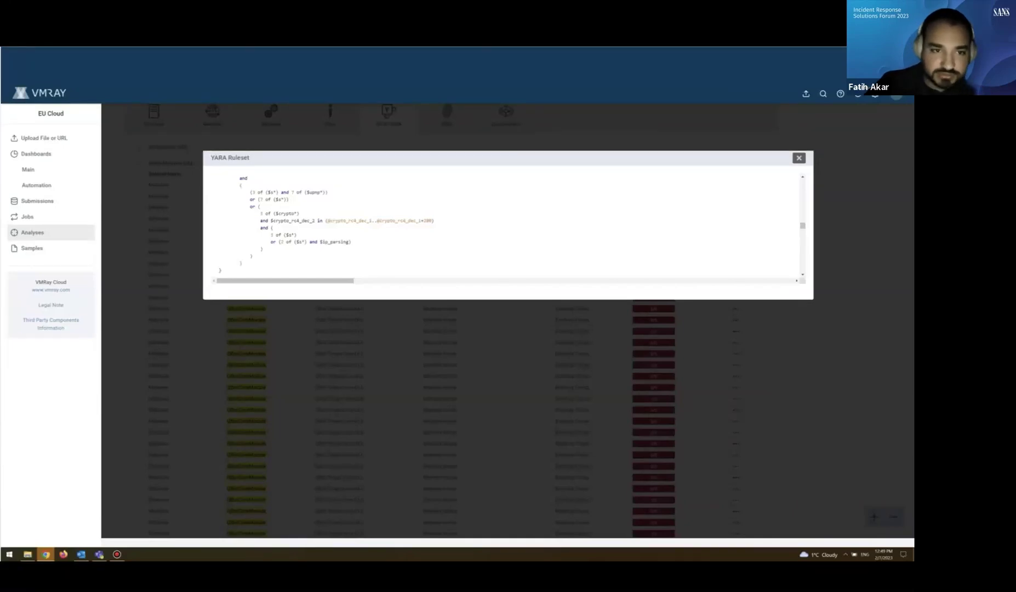
pyautogui.scroll(2, 502, 225)
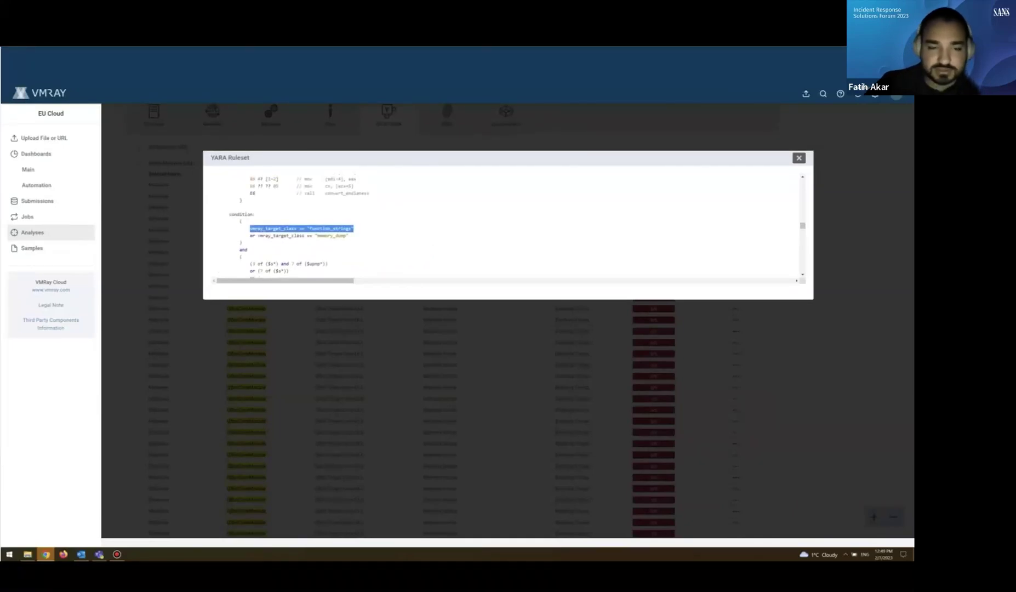
pyautogui.scroll(-2, 502, 225)
pyautogui.scroll(1, 503, 225)
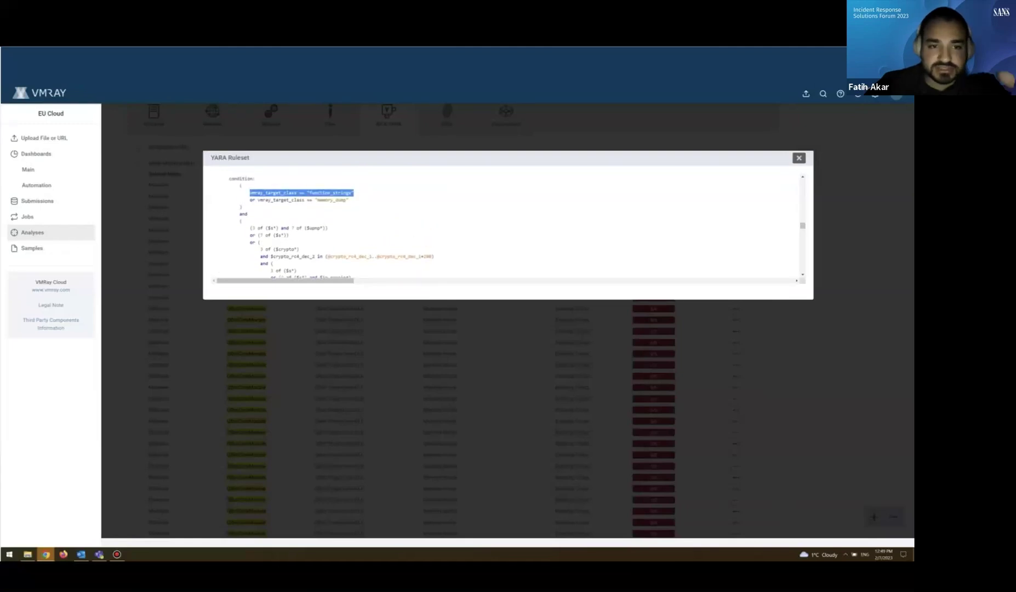
pyautogui.scroll(-1, 502, 224)
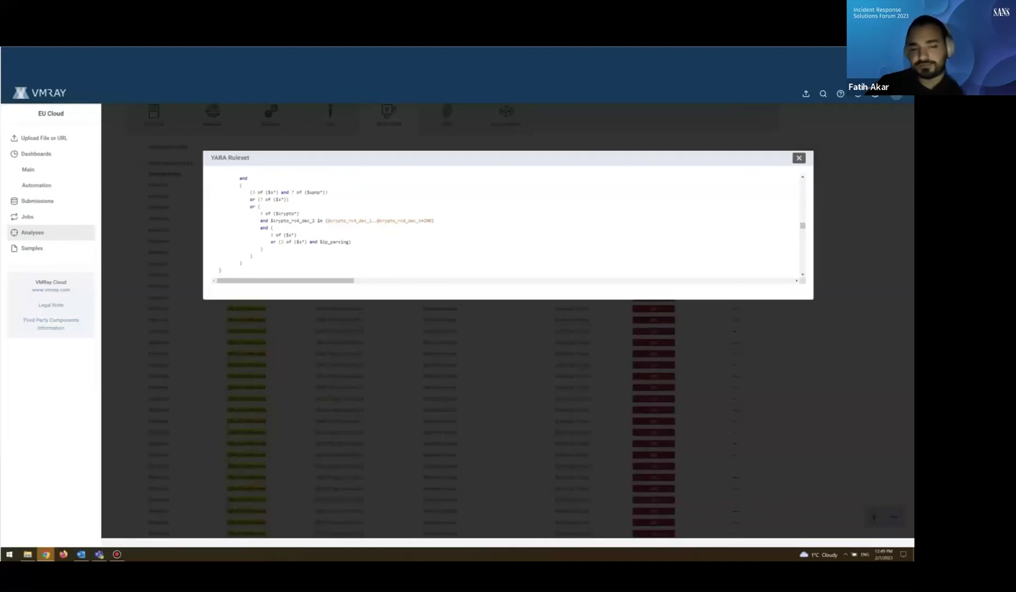
# Close the YARA ruleset, return to the report's overview, show all threat identifiers and expand the Data Collection entry.
pyautogui.press('Escape')
pyautogui.scroll(2, 507, 321)
pyautogui.click(271, 220)
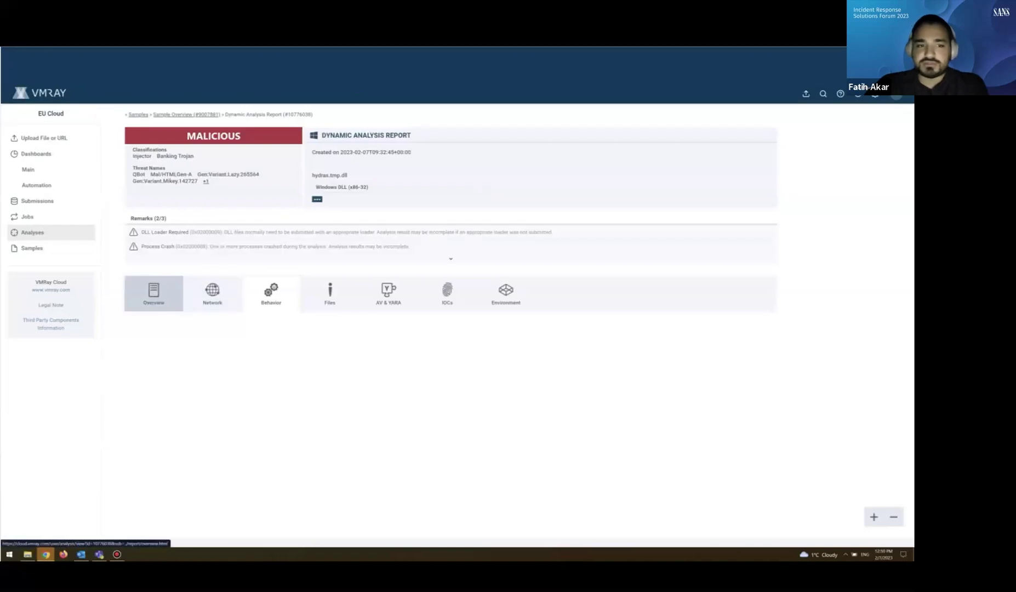
pyautogui.click(153, 293)
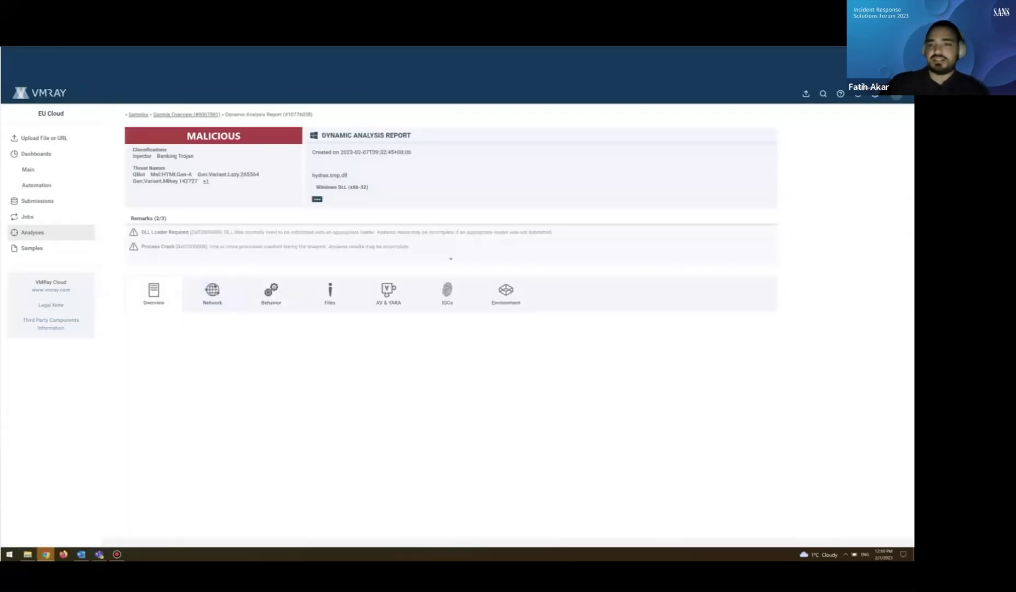
pyautogui.scroll(-1, 329, 290)
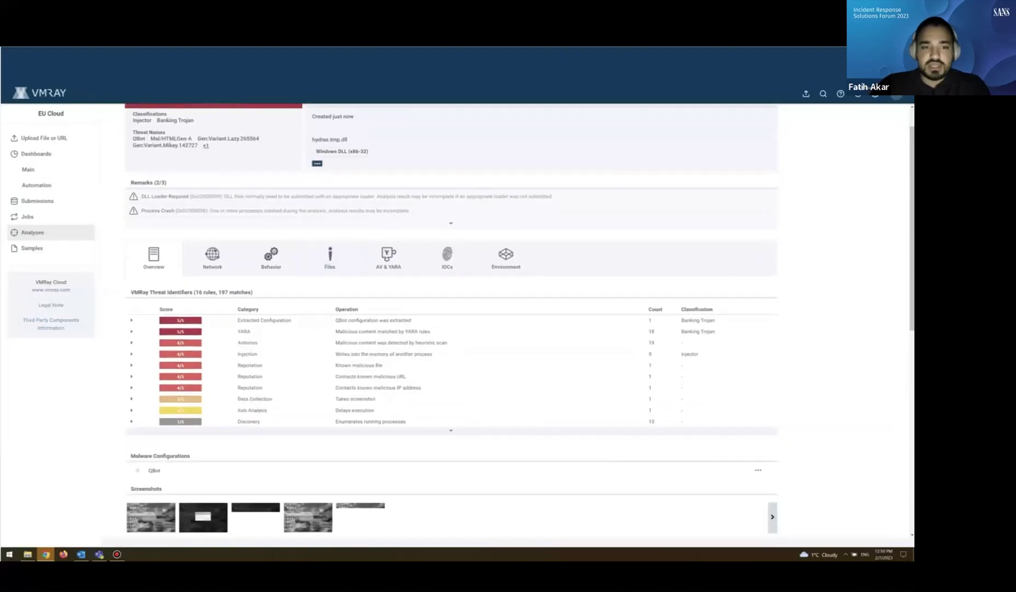
pyautogui.click(451, 430)
pyautogui.click(131, 399)
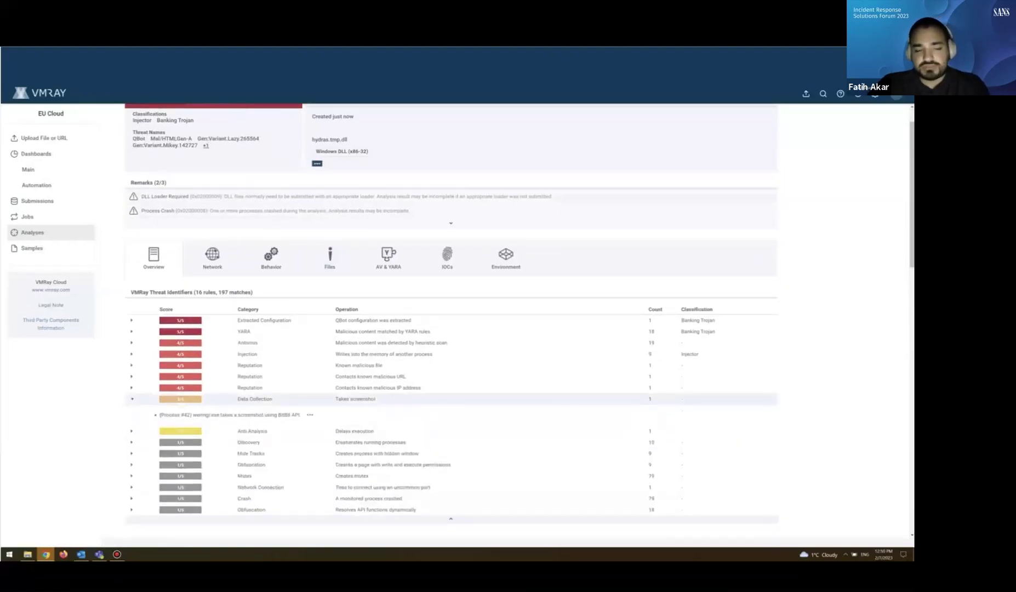
# Expand the Injection entry to view its memory modifications, and briefly check the Obfuscation entry for write-and-execute pages.
pyautogui.scroll(-1, 132, 399)
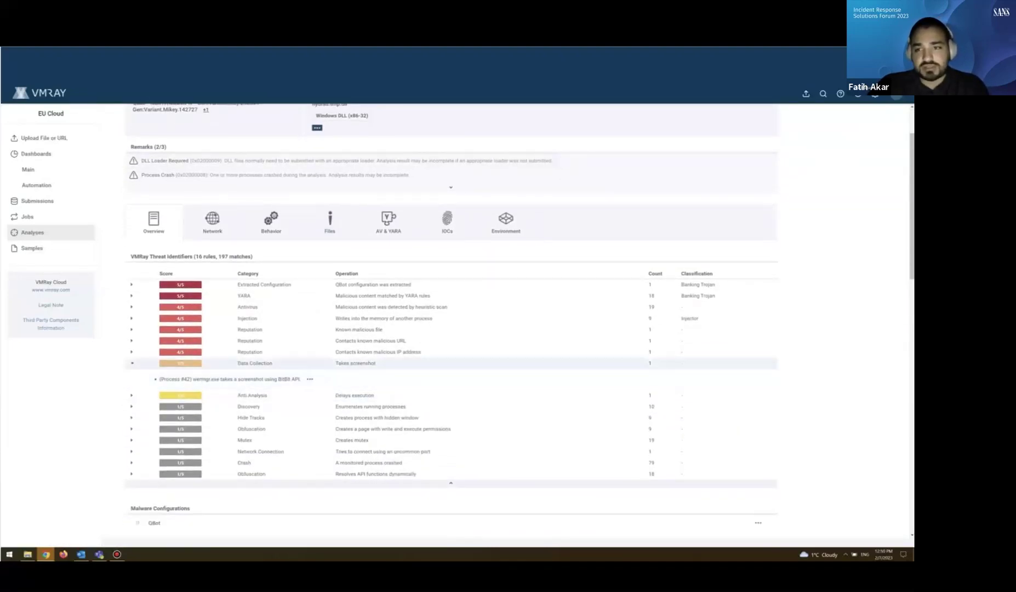
pyautogui.scroll(-1, 451, 340)
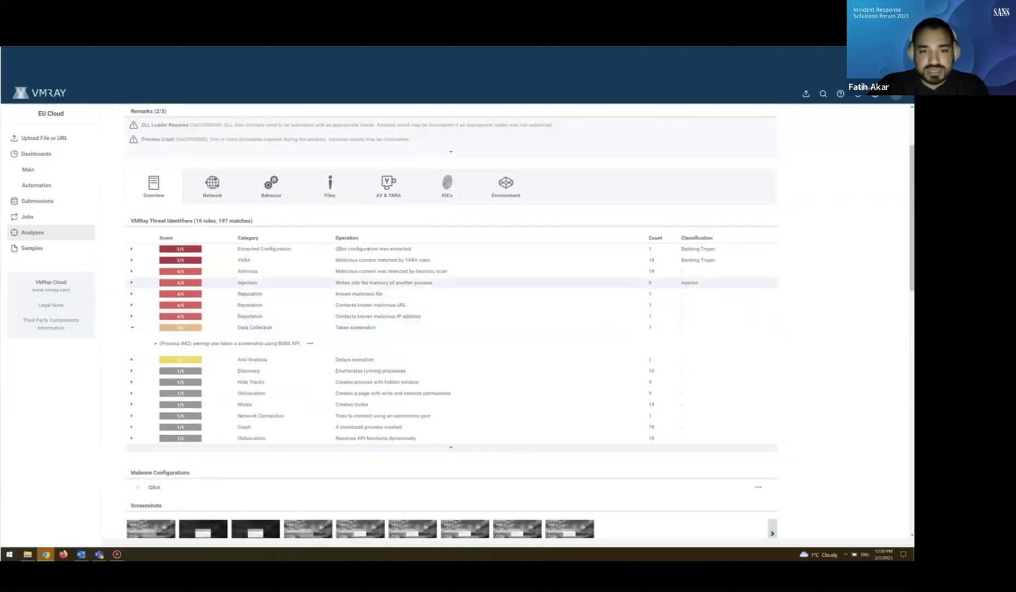
pyautogui.click(351, 283)
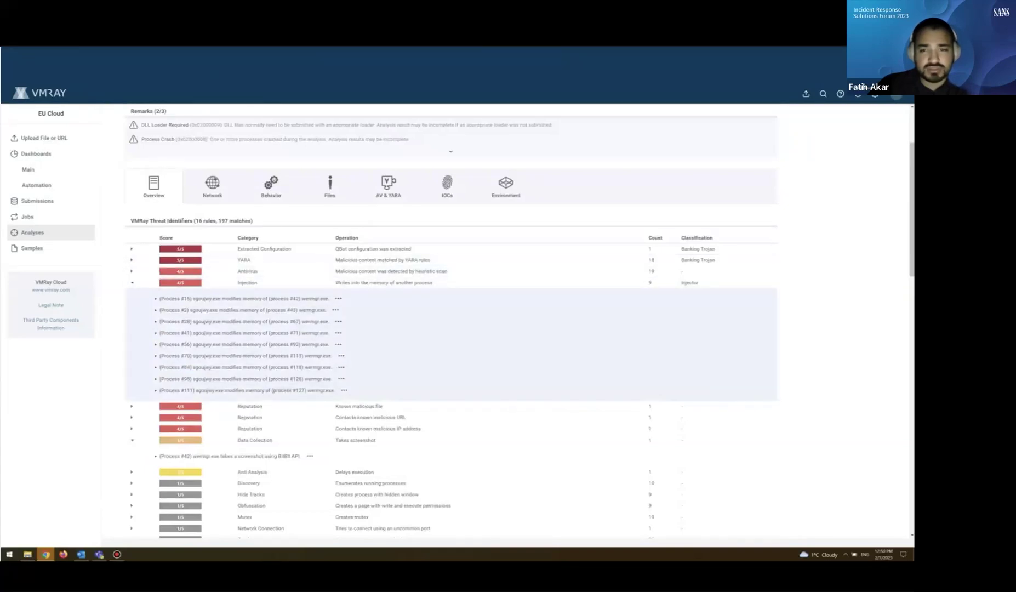
pyautogui.scroll(-2, 383, 387)
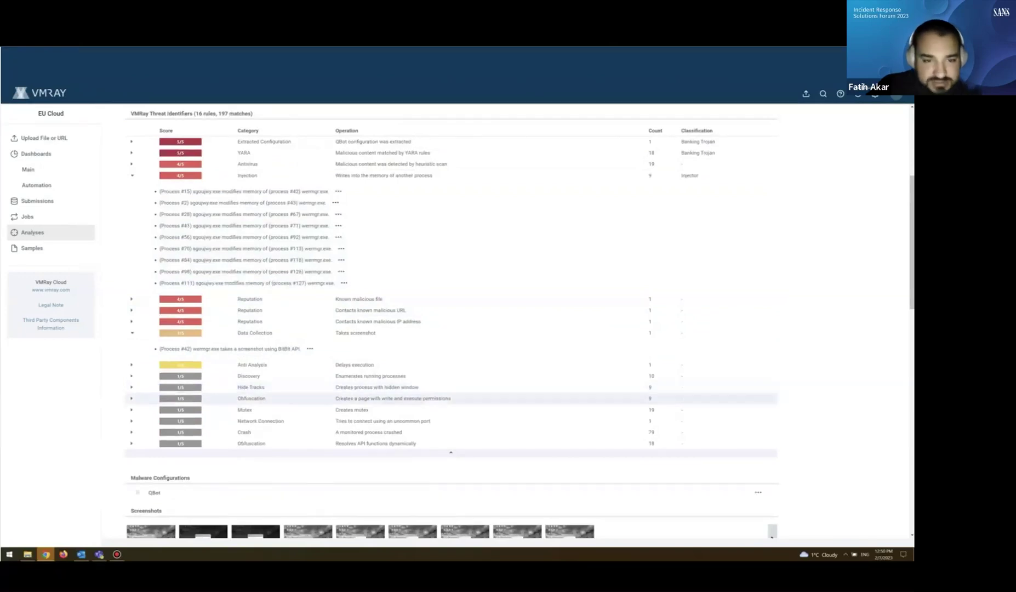
pyautogui.click(384, 398)
pyautogui.click(384, 398)
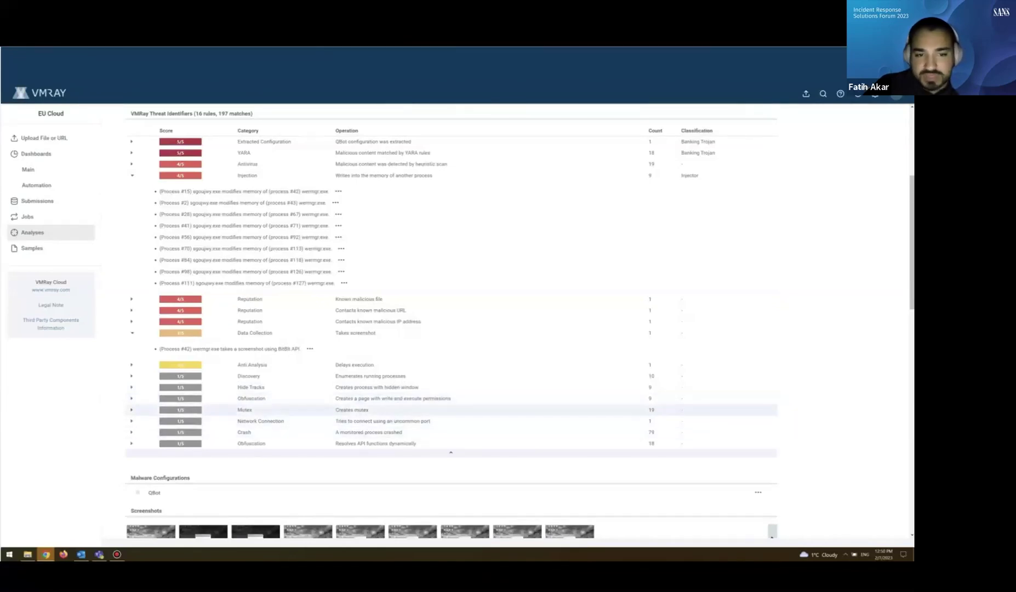
pyautogui.scroll(1, 449, 384)
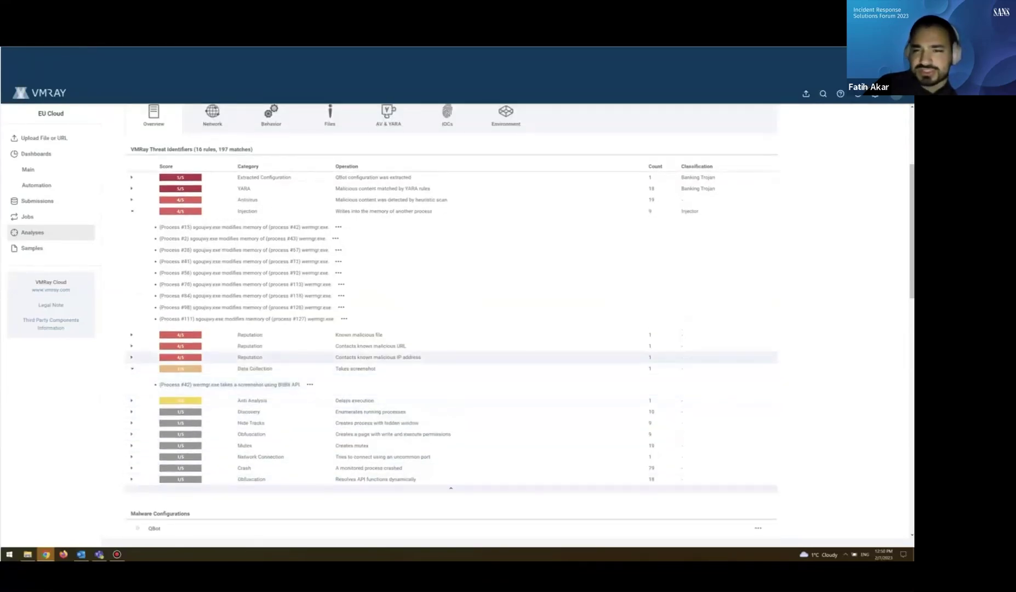
# Go to the behavior behind the first Injection match and examine process #15's details and memory operations on wermgr.exe.
pyautogui.click(336, 238)
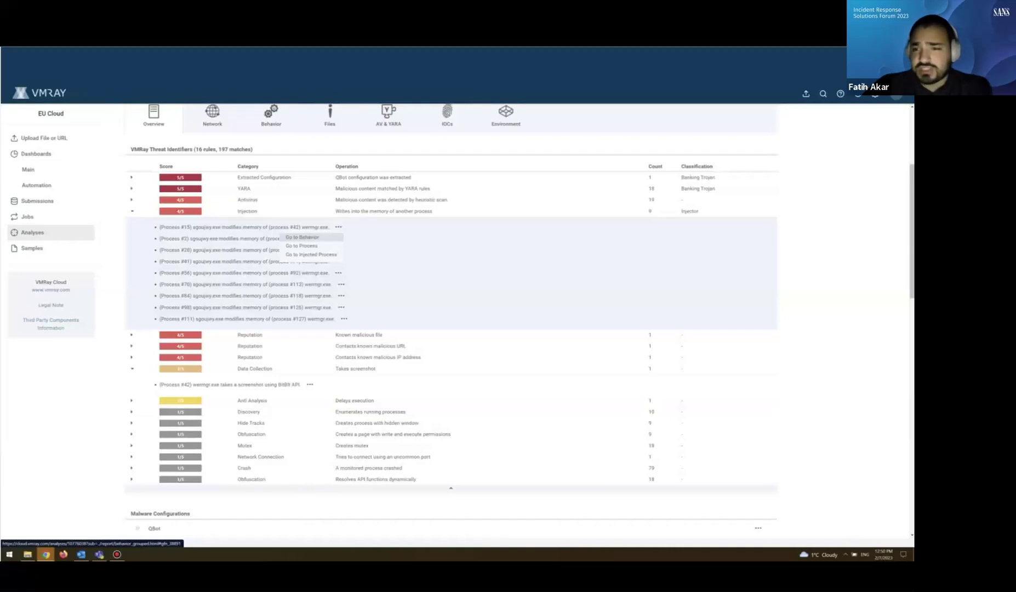
pyautogui.click(302, 238)
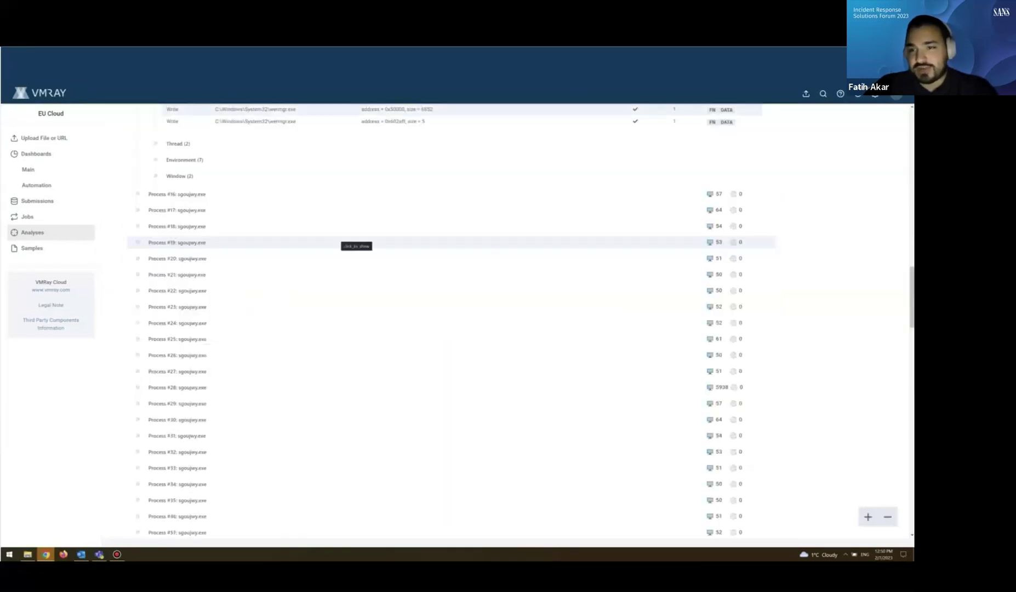
pyautogui.scroll(3, 356, 243)
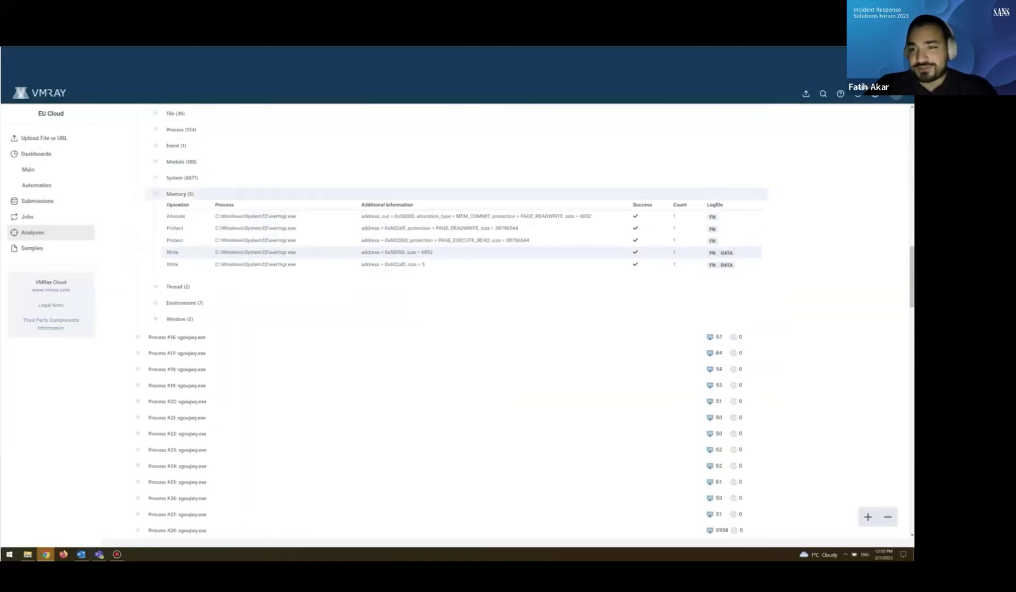
pyautogui.scroll(3, 455, 321)
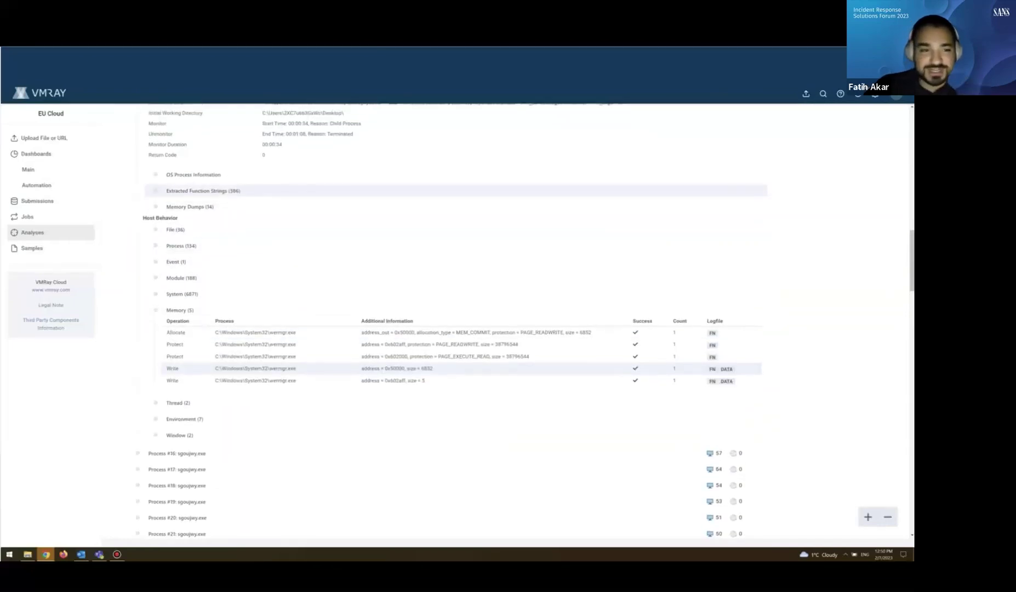
pyautogui.scroll(-1, 439, 285)
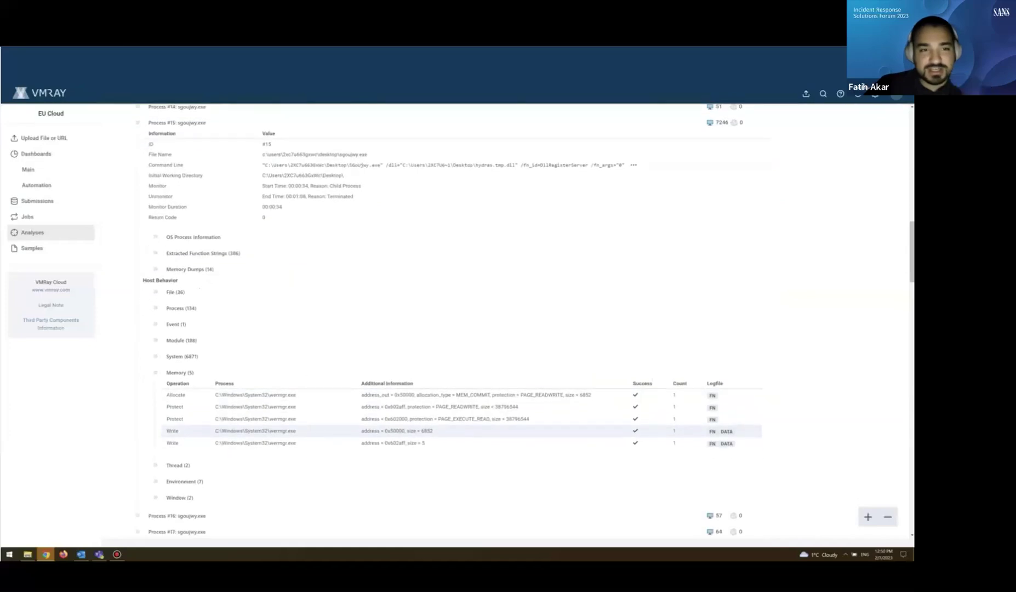
# Briefly inspect process #15's memory dumps and its process operations, including the creation of wermgr.exe, collapsing each list again.
pyautogui.click(190, 269)
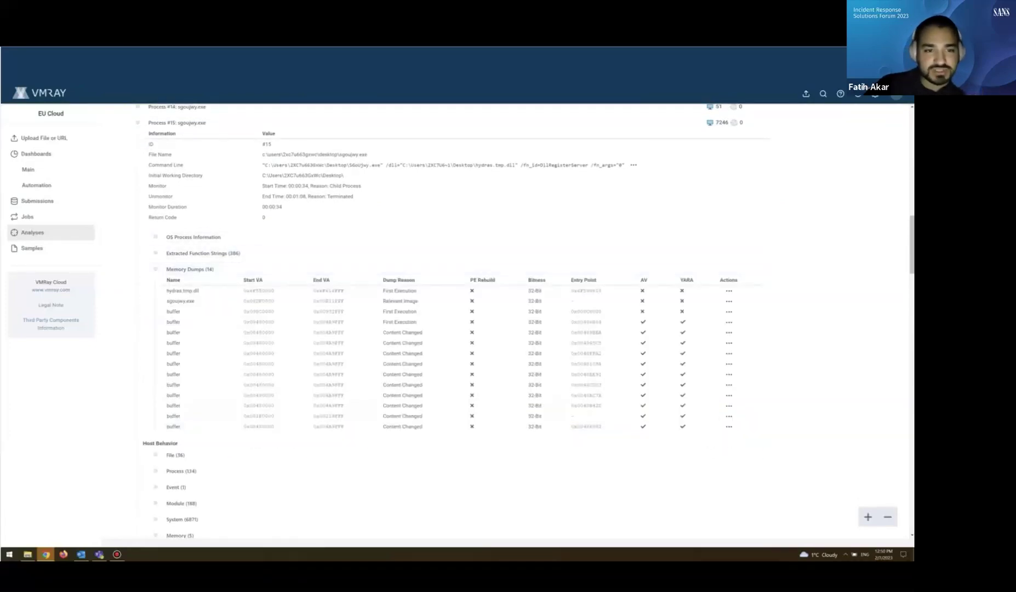
pyautogui.click(190, 270)
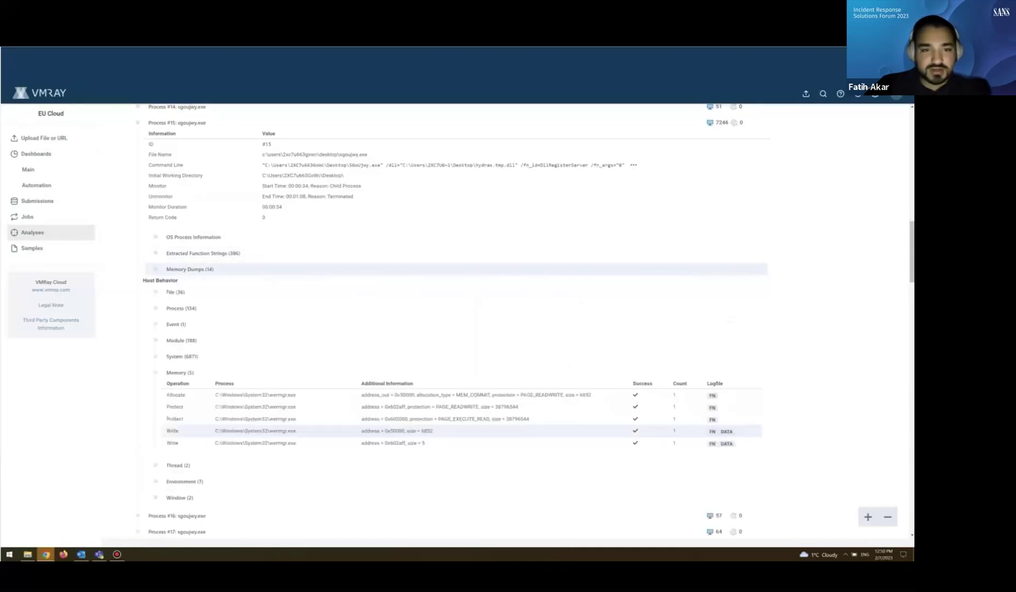
pyautogui.scroll(-1, 181, 292)
pyautogui.click(181, 273)
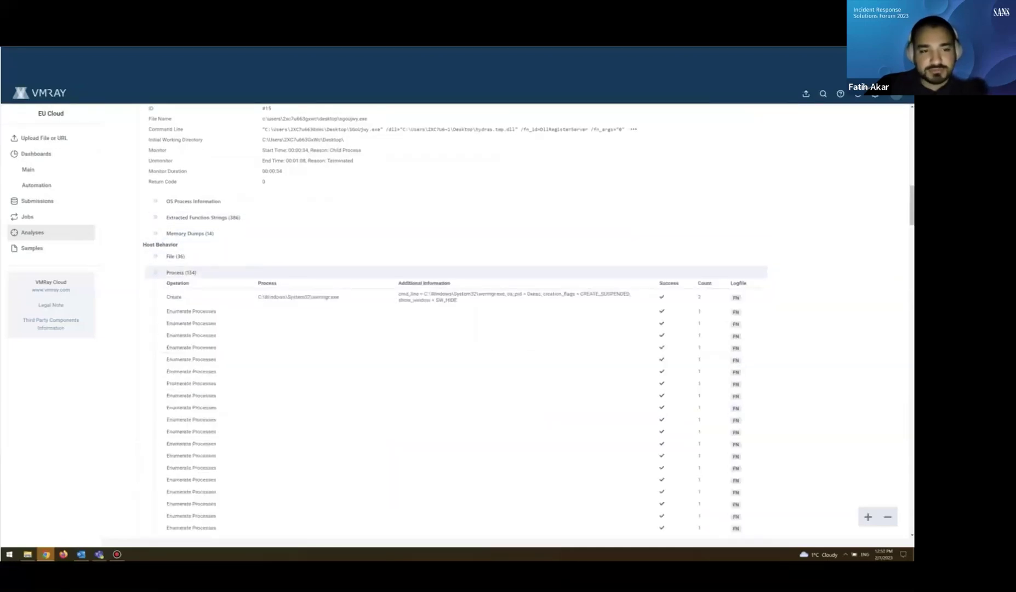
pyautogui.click(181, 272)
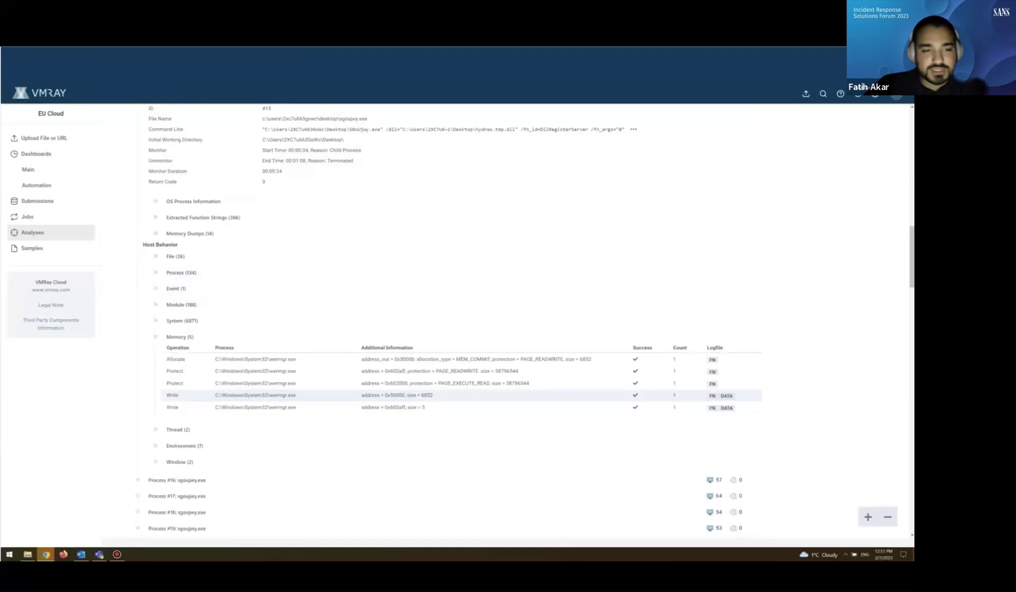
# Examine the WriteProcessMemory call in the function log for the 6852-byte write to wermgr.exe, and close the log.
pyautogui.scroll(-1, 384, 357)
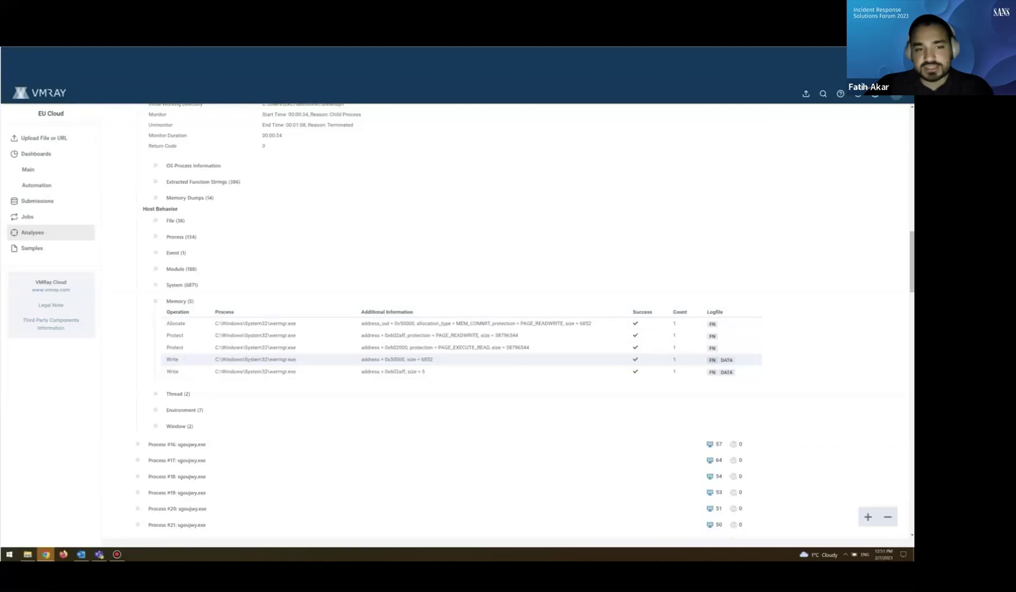
pyautogui.click(712, 360)
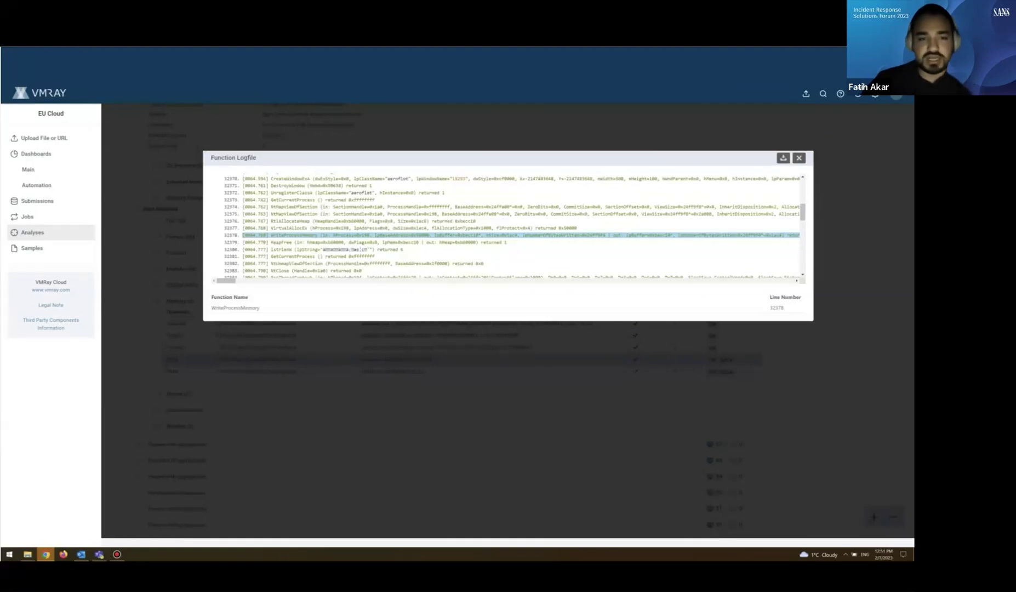
pyautogui.moveTo(271, 234); pyautogui.dragTo(317, 234)
pyautogui.moveTo(226, 281); pyautogui.dragTo(230, 281)
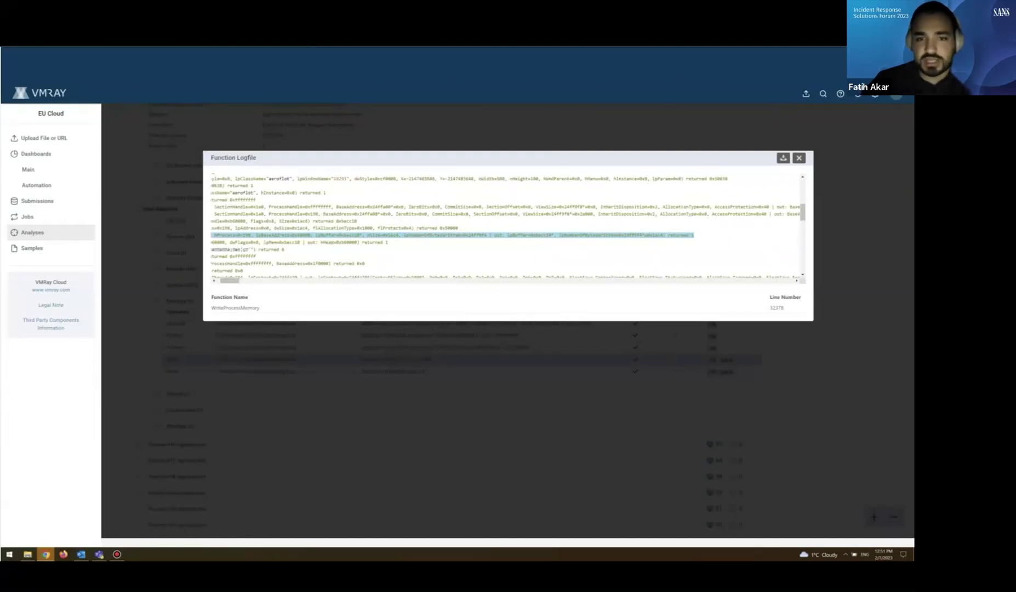
pyautogui.moveTo(229, 280); pyautogui.dragTo(224, 281)
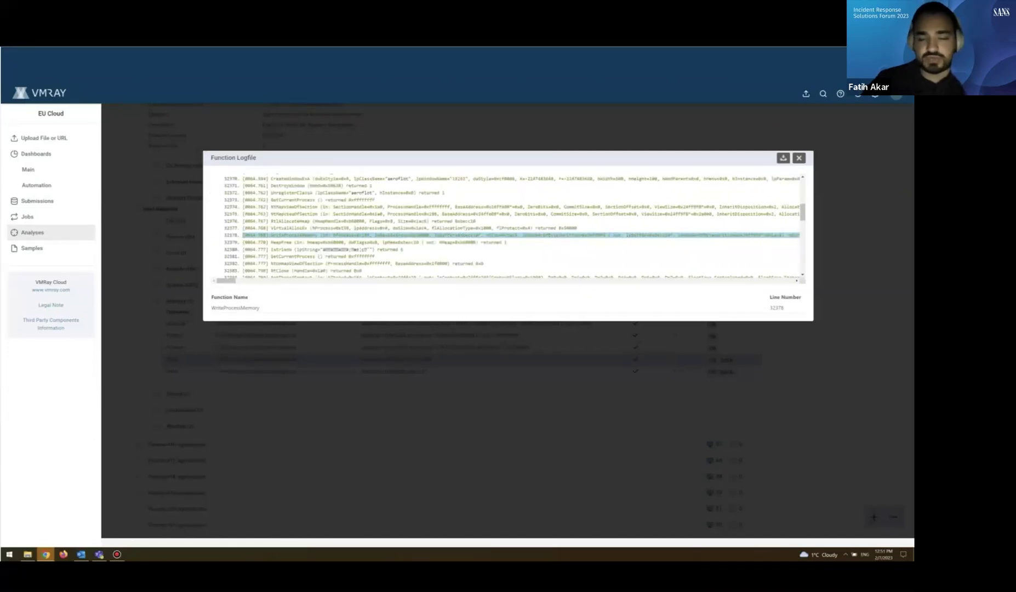
pyautogui.press('Escape')
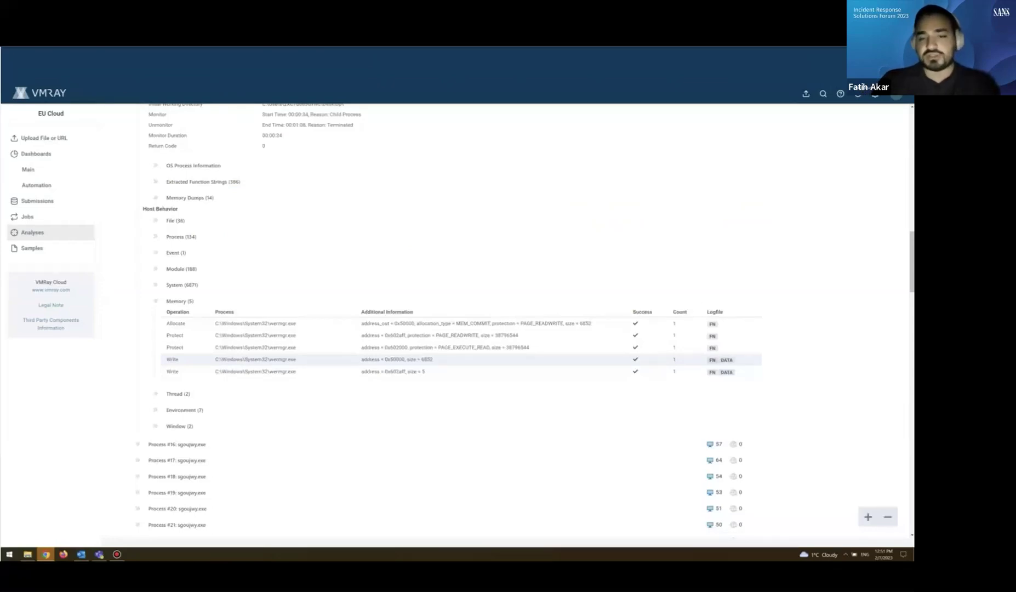
# Inspect the hex dump of the data in the 6852-byte write to wermgr.exe, and close it.
pyautogui.click(712, 360)
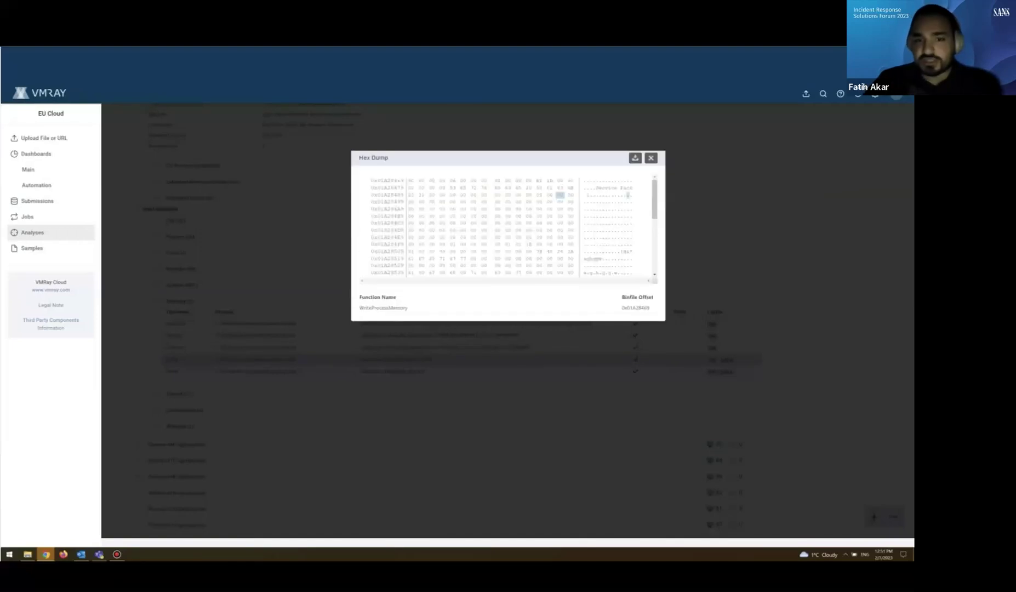
pyautogui.scroll(-5, 597, 190)
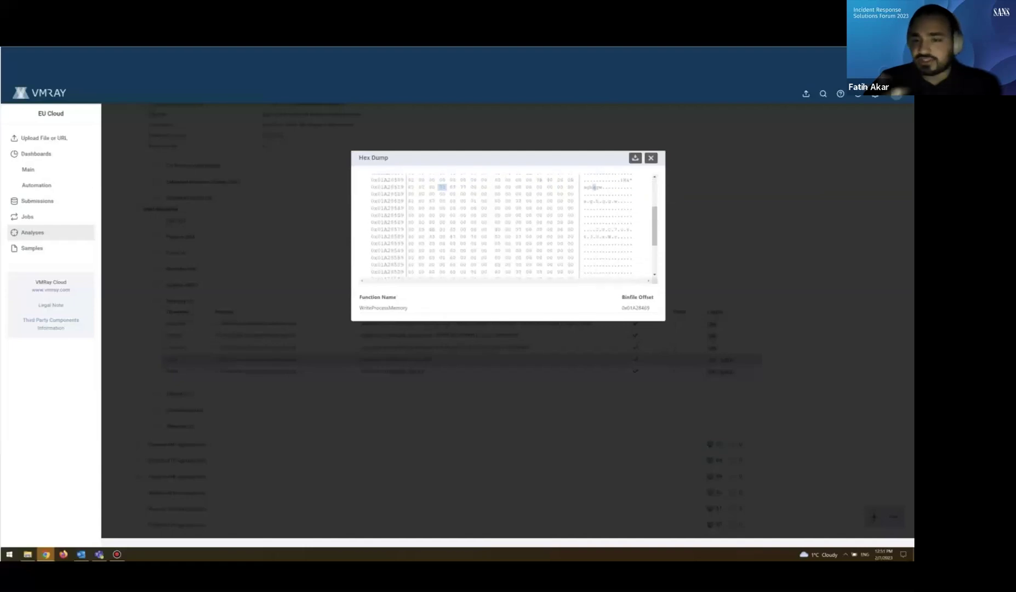
pyautogui.scroll(5, 597, 189)
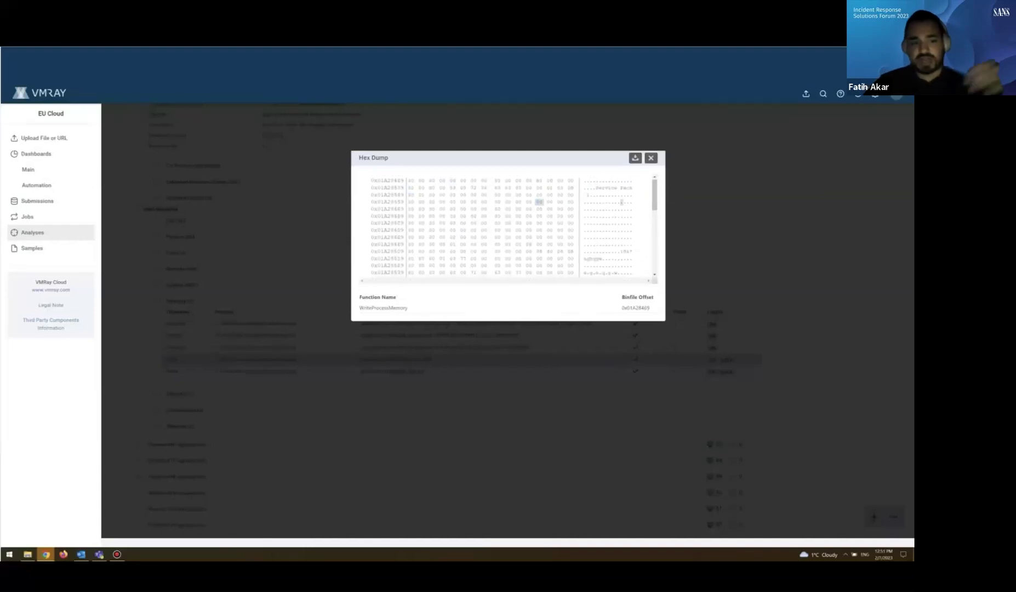
pyautogui.click(651, 159)
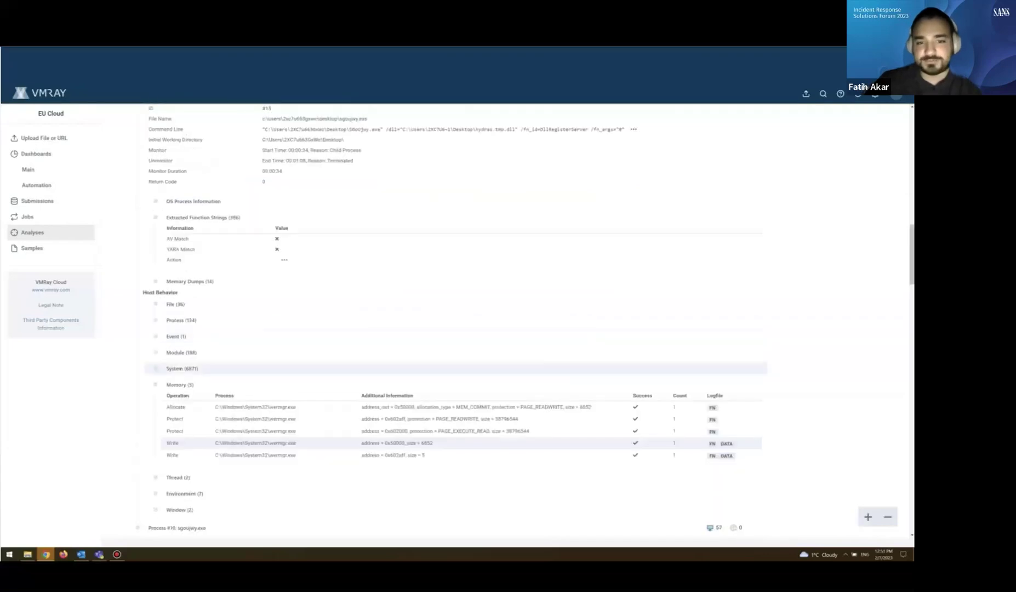
# Expand process #28 in the process list and view the entry for its extracted function strings.
pyautogui.scroll(-5, 508, 386)
pyautogui.scroll(-4, 451, 390)
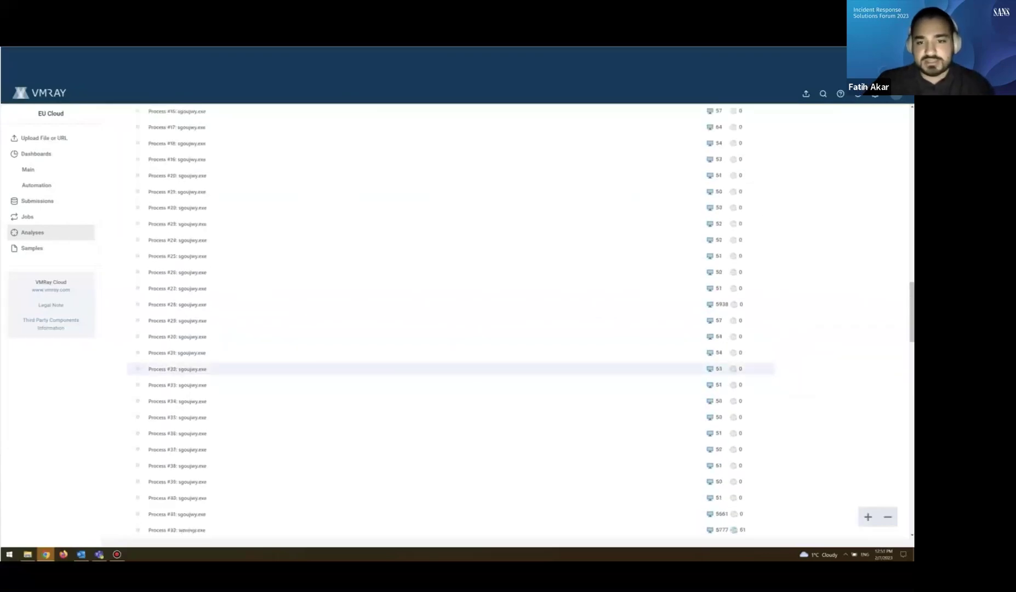
pyautogui.click(177, 293)
pyautogui.scroll(-1, 178, 259)
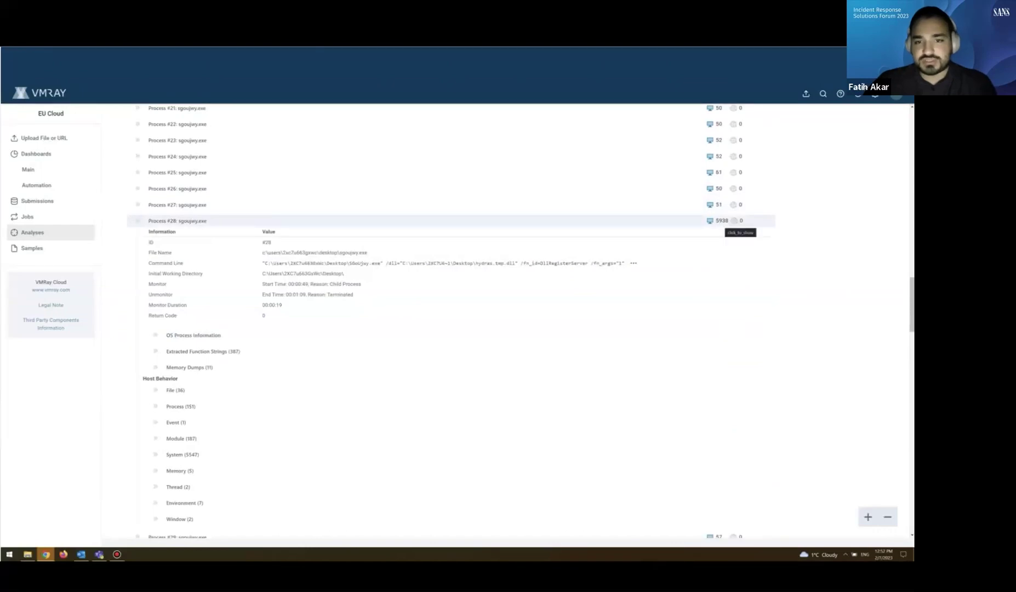
pyautogui.click(202, 351)
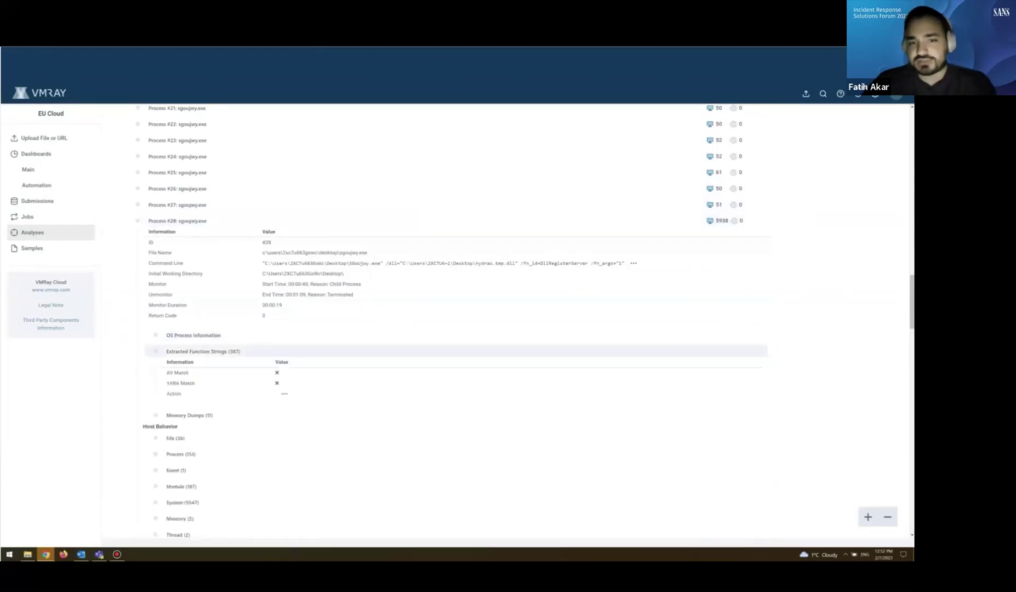
pyautogui.scroll(-6, 438, 372)
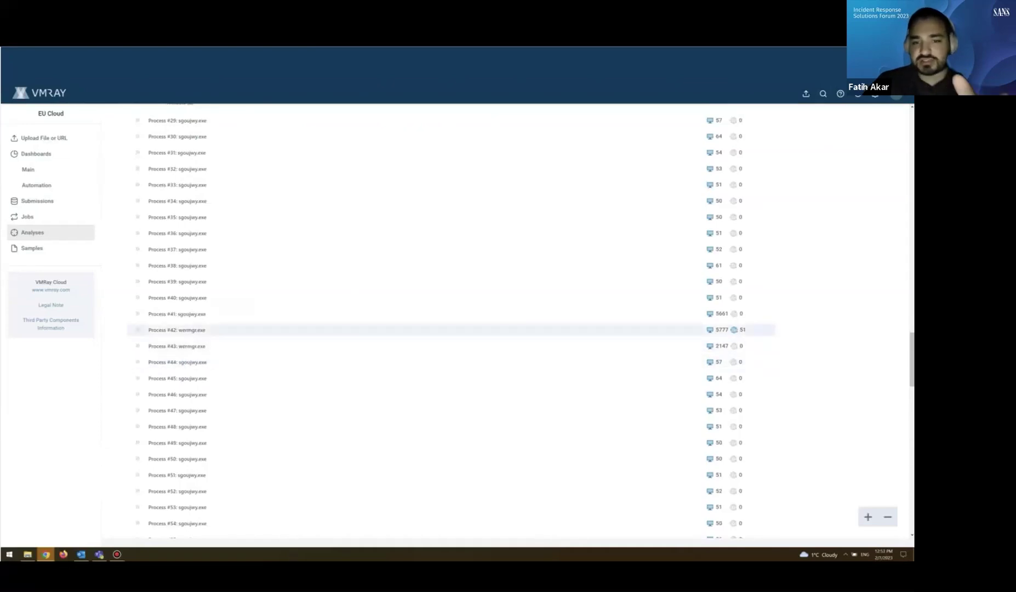
# Expand process #42, wermgr.exe, and open the text file of its extracted function strings.
pyautogui.click(176, 329)
pyautogui.scroll(-2, 438, 384)
pyautogui.click(203, 389)
pyautogui.scroll(-3, 204, 389)
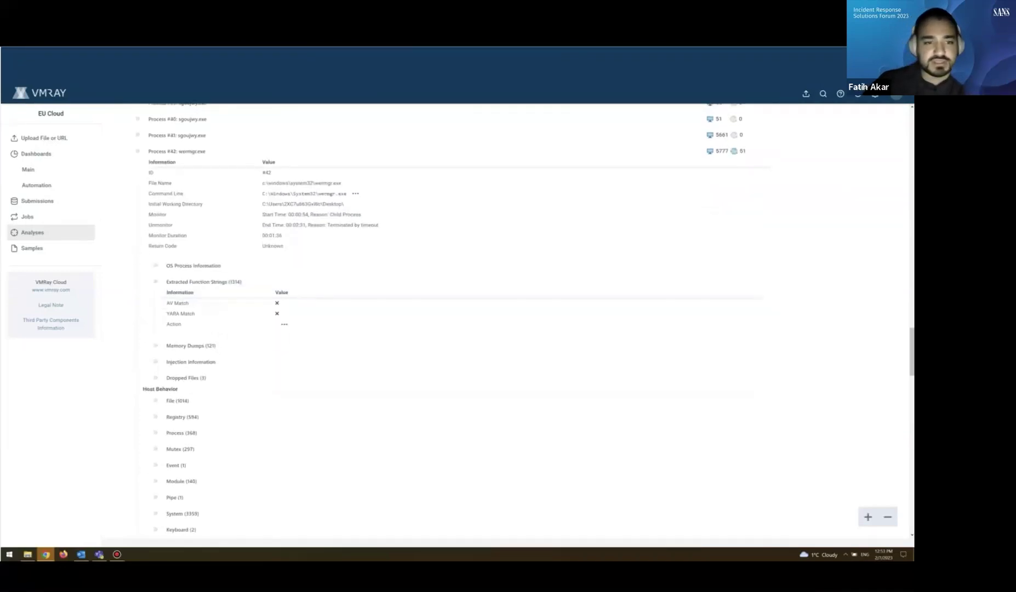
pyautogui.click(284, 324)
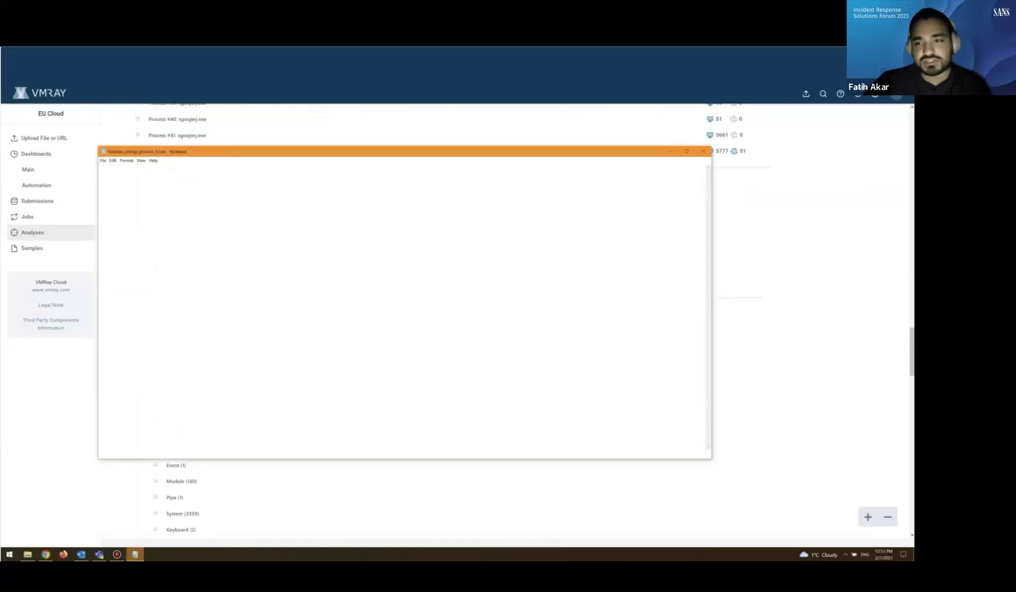
# Read through the function strings of process #42 and highlight the "%u;%u;%u" format string below the AppData\Roaming path.
pyautogui.scroll(-20, 403, 304)
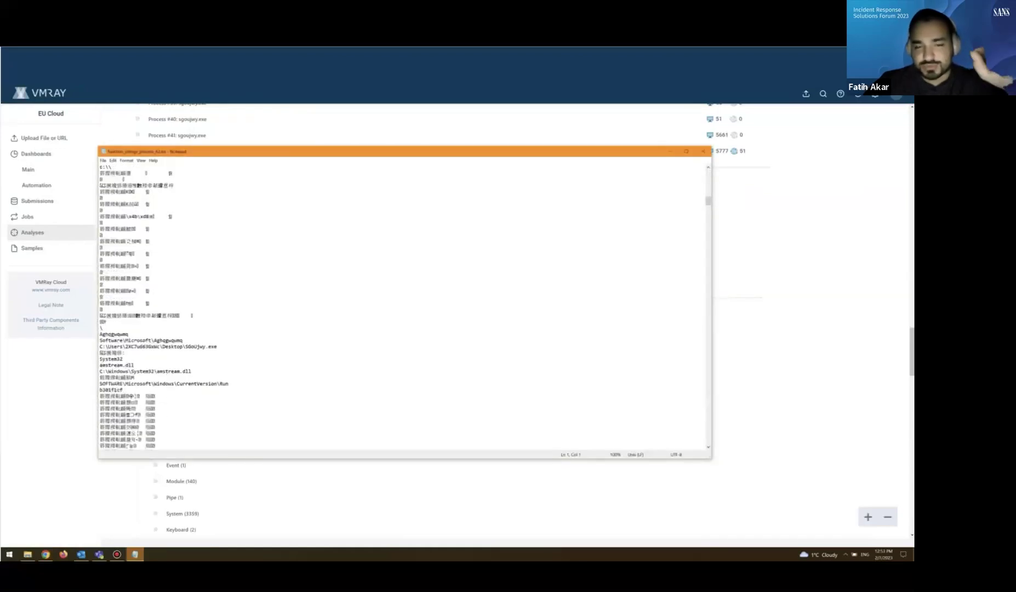
pyautogui.scroll(-10, 403, 304)
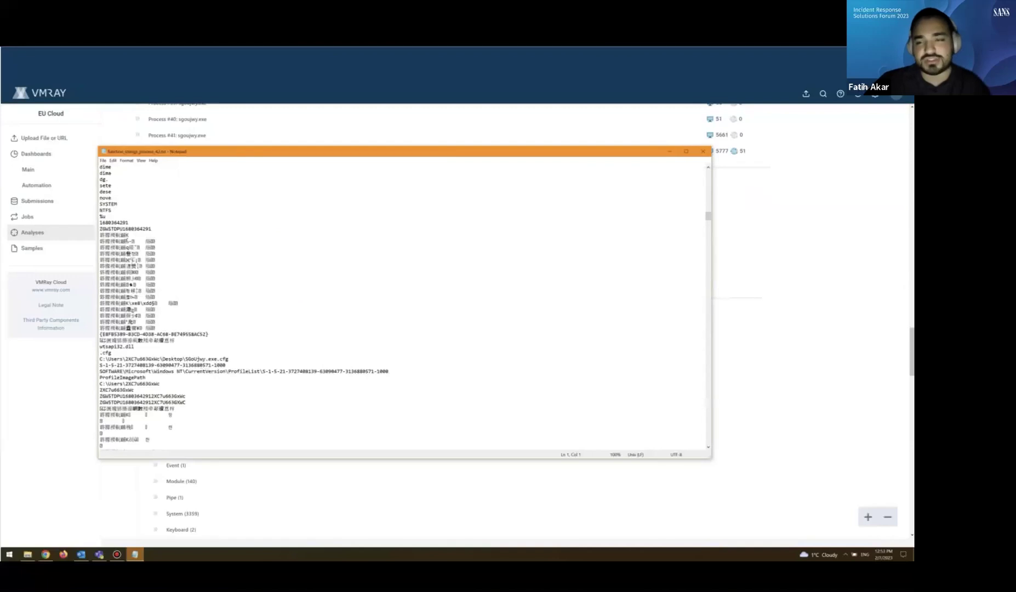
pyautogui.scroll(-20, 403, 304)
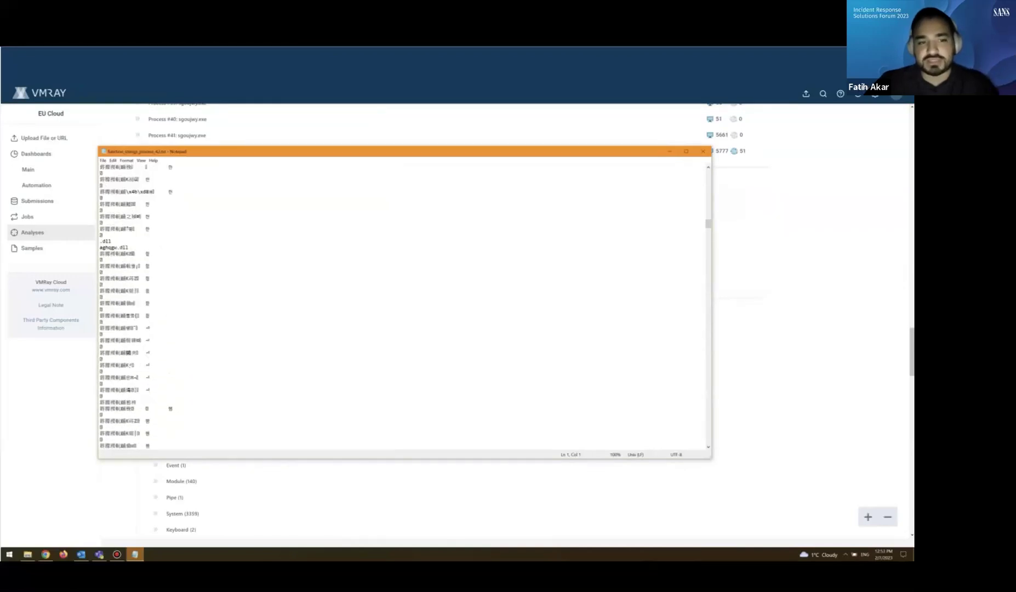
pyautogui.scroll(-15, 403, 305)
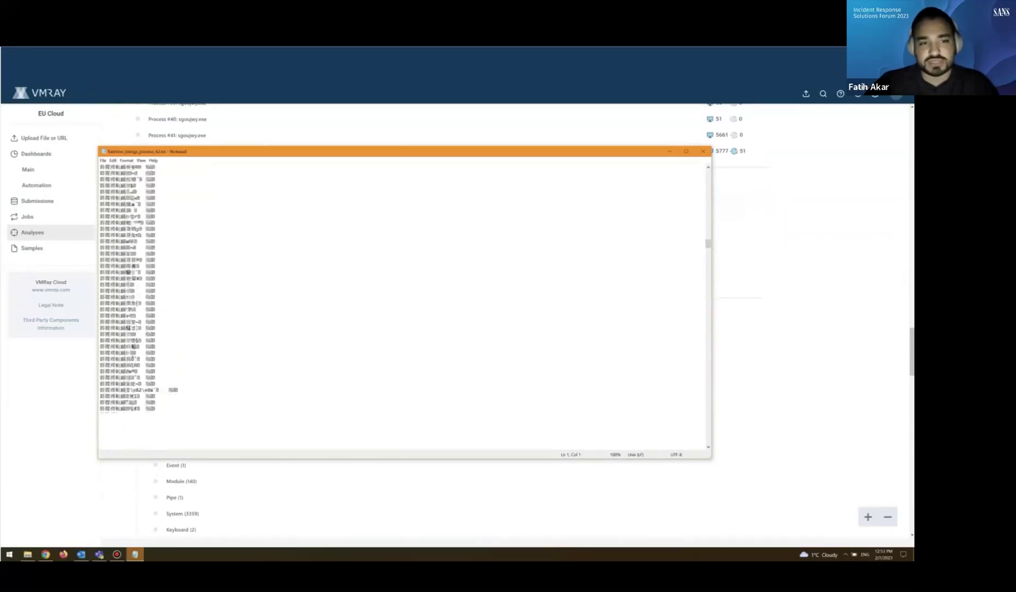
pyautogui.scroll(-20, 196, 402)
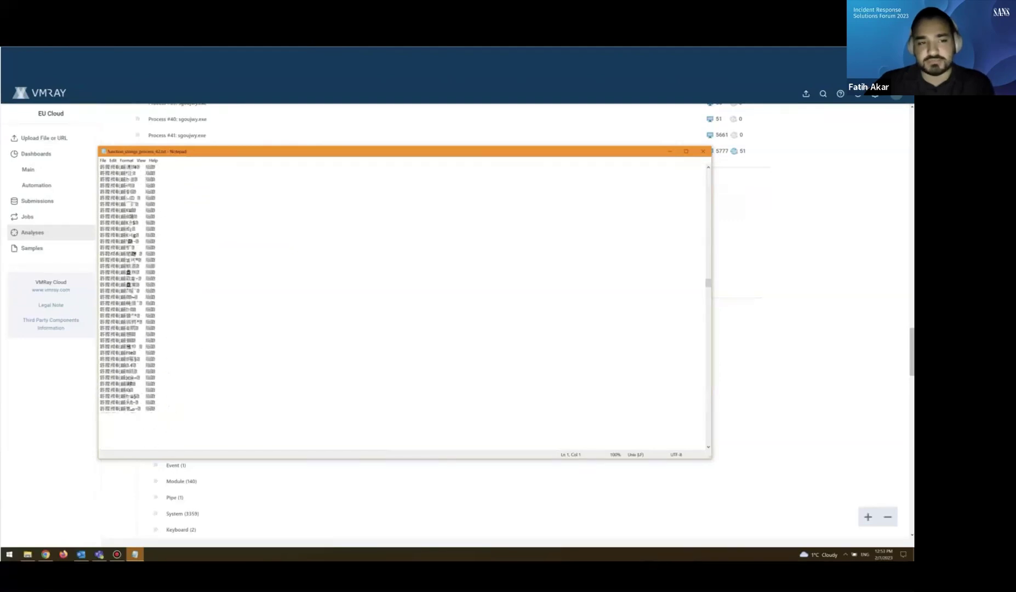
pyautogui.scroll(-15, 403, 304)
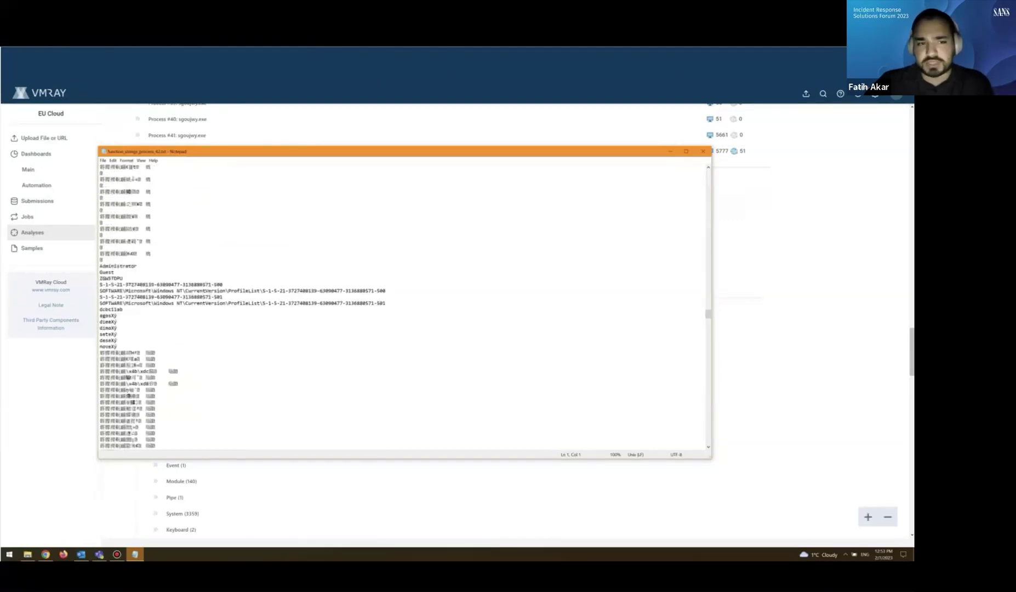
pyautogui.scroll(-20, 403, 304)
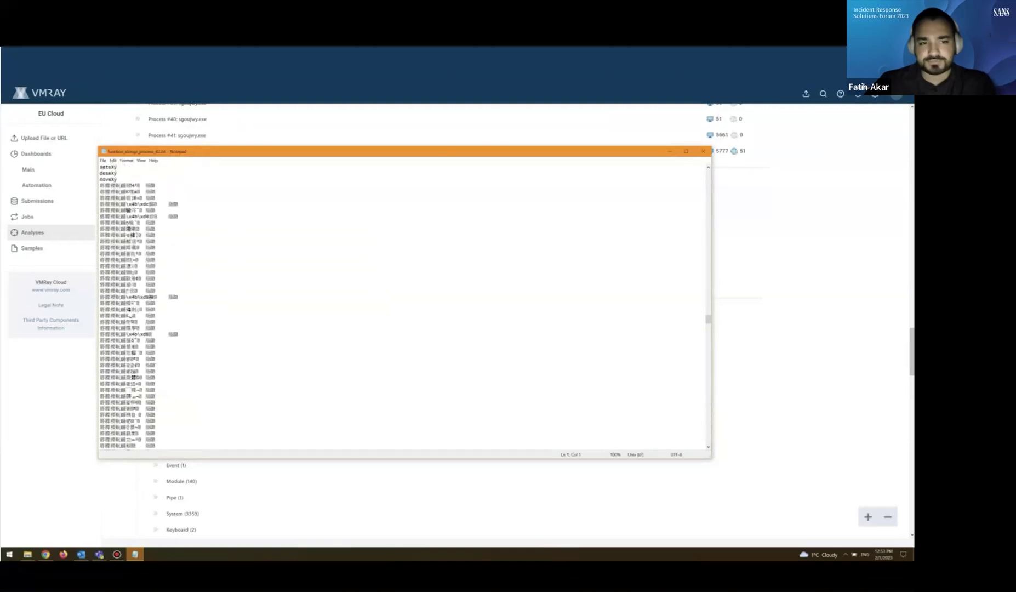
pyautogui.scroll(12, 403, 304)
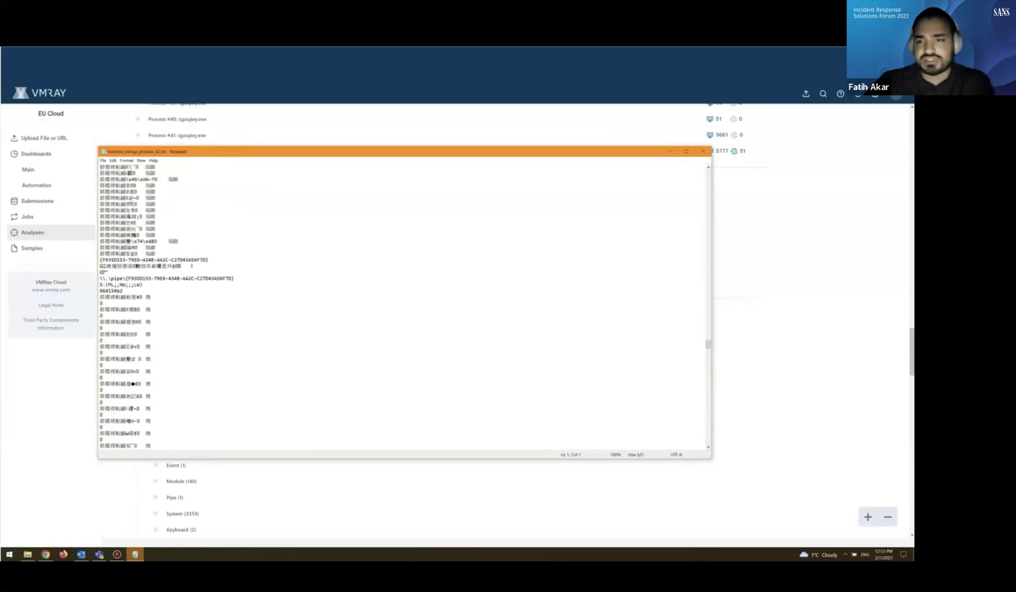
pyautogui.scroll(-20, 403, 304)
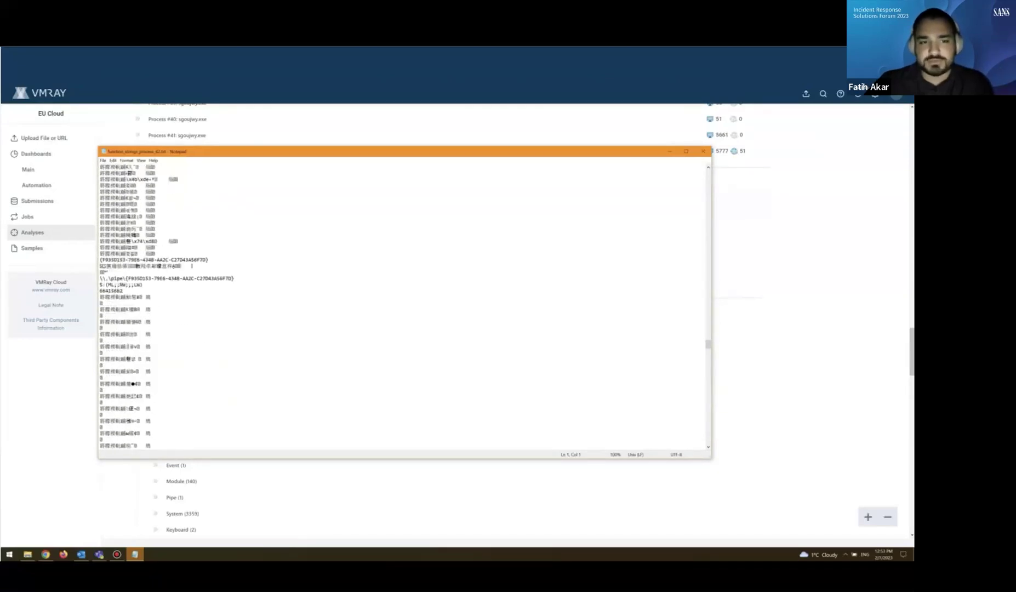
pyautogui.scroll(8, 403, 304)
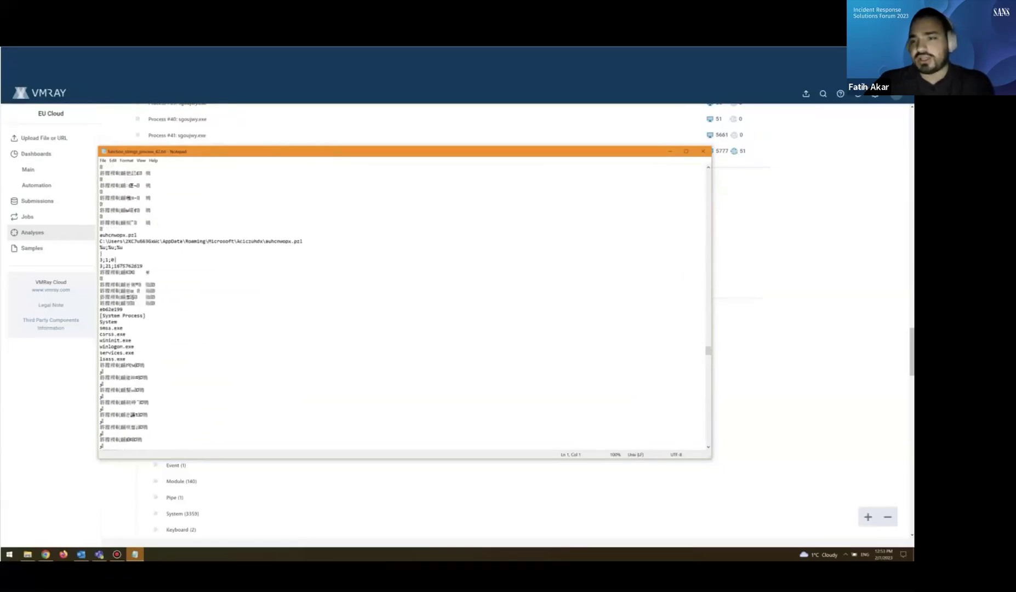
pyautogui.click(115, 279)
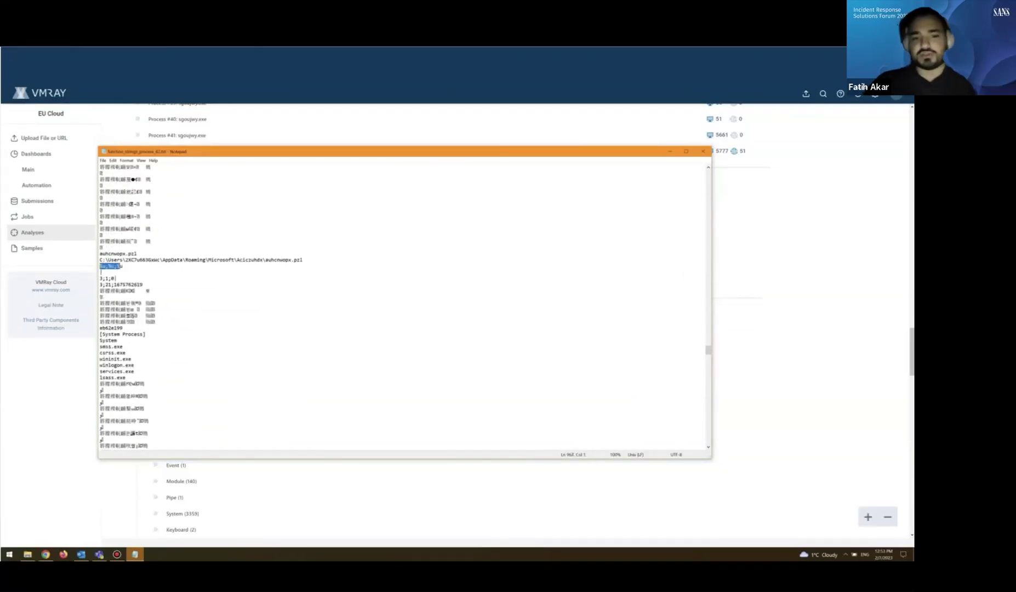
# Examine the strings that list process and DLL names, from lsm.exe and svchost.exe onward.
pyautogui.scroll(-15, 116, 278)
pyautogui.scroll(-4, 403, 304)
pyautogui.doubleClick(157, 229)
pyautogui.click(157, 229)
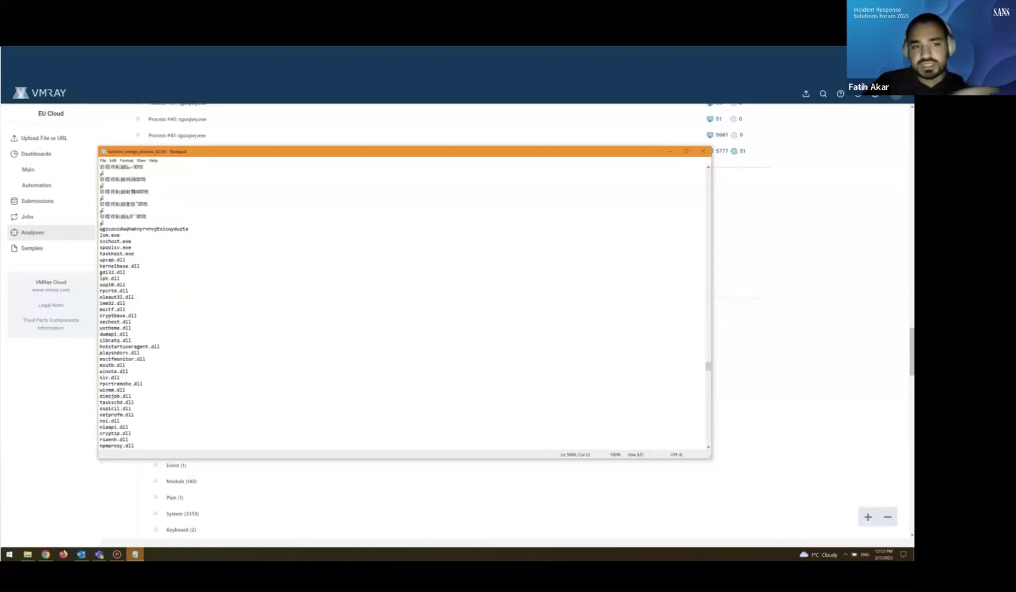
pyautogui.scroll(-1, 157, 229)
pyautogui.scroll(-20, 274, 304)
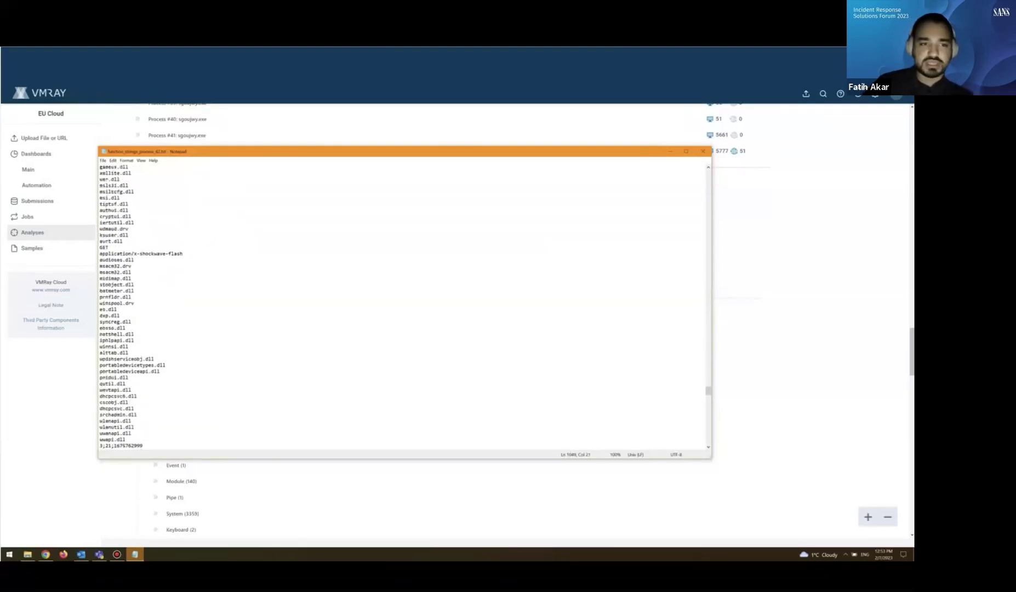
# Find and highlight the HTTPS URL on port 2222 with path /t5, and view the POST request strings below it.
pyautogui.scroll(-15, 274, 304)
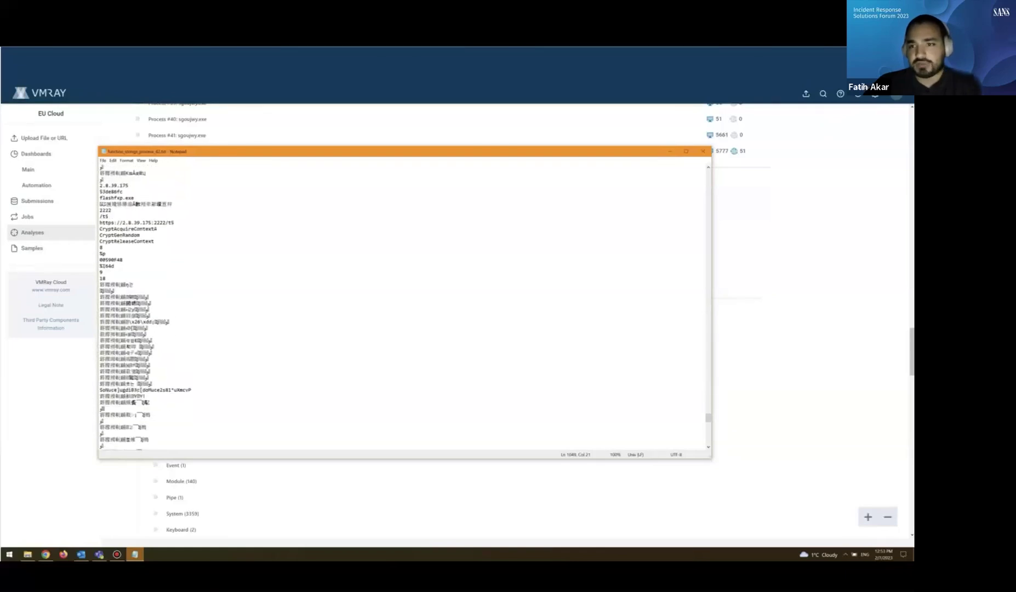
pyautogui.moveTo(175, 223); pyautogui.dragTo(100, 223)
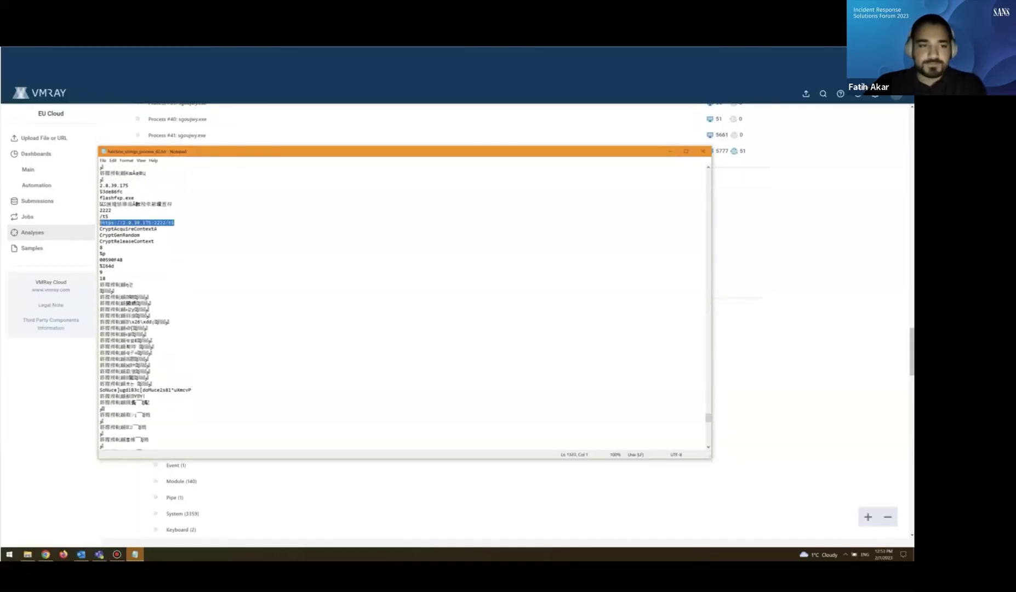
pyautogui.scroll(-13, 274, 305)
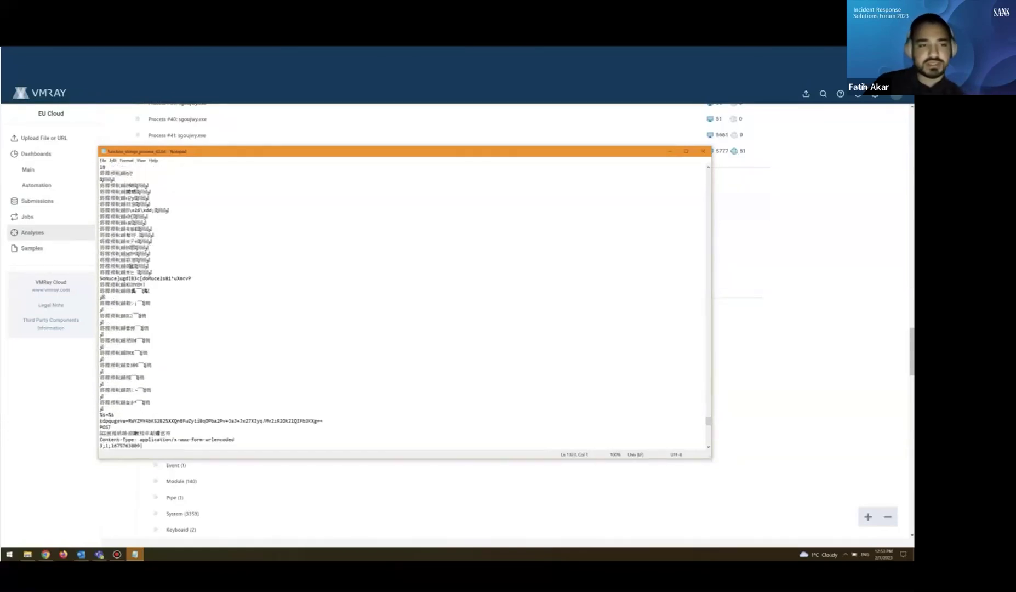
# Examine the remaining function strings below the POST request, down to the executable names from gmailnotifierpro.exe to absolutetelnet.exe.
pyautogui.scroll(-1, 274, 305)
pyautogui.moveTo(134, 272); pyautogui.dragTo(171, 272)
pyautogui.scroll(-5, 171, 272)
pyautogui.scroll(-14, 403, 305)
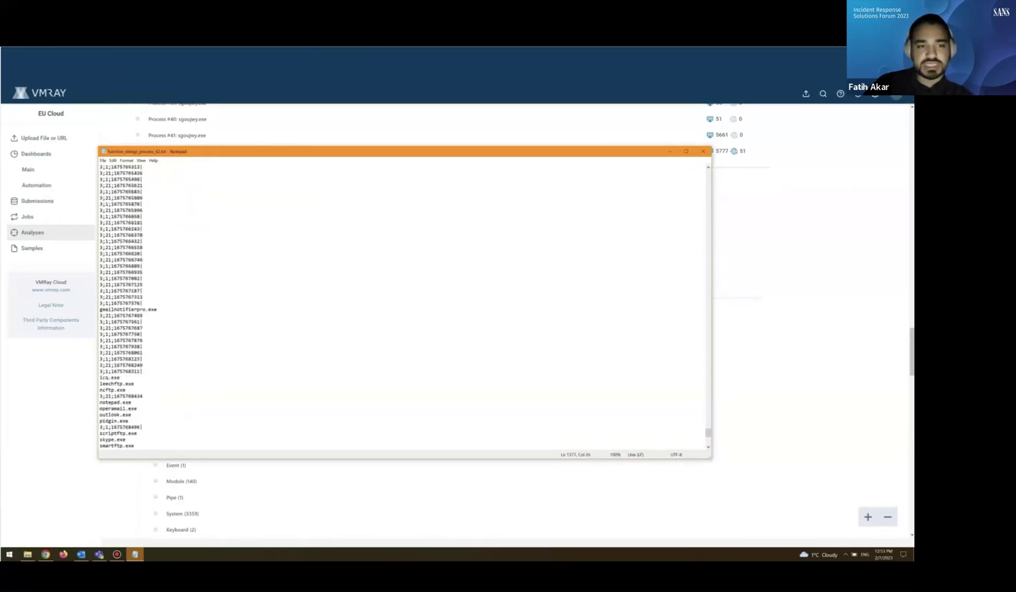
pyautogui.scroll(-6, 403, 304)
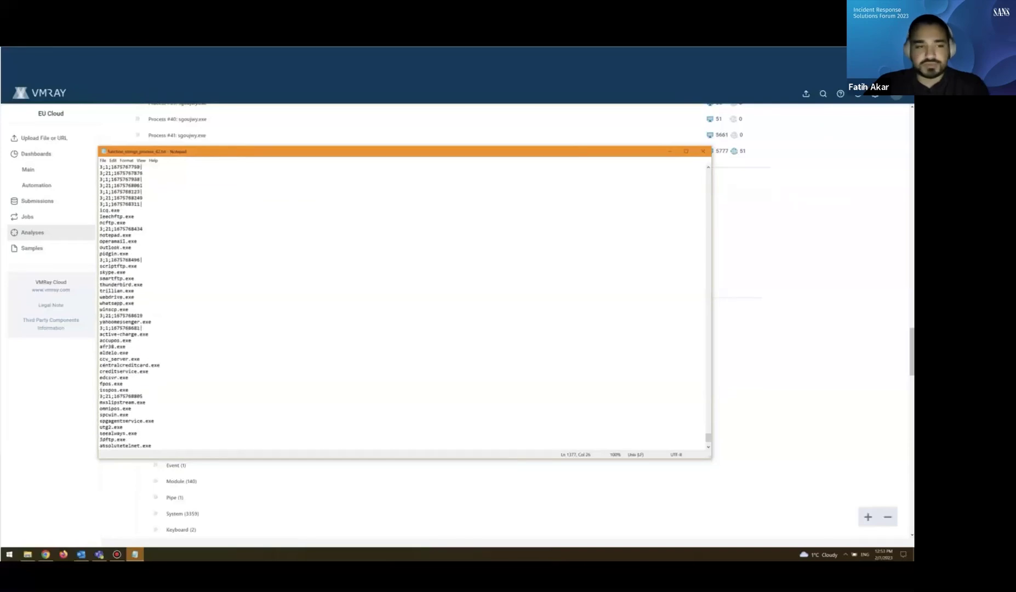
pyautogui.scroll(8, 403, 304)
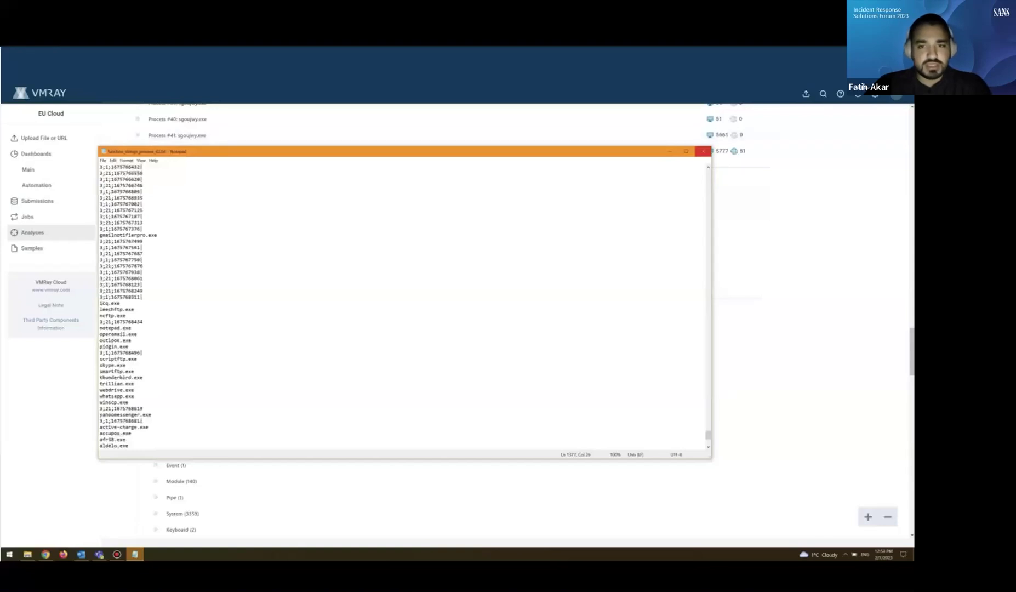
# Close the function strings text file and highlight the command line of process #42, wermgr.exe.
pyautogui.click(704, 151)
pyautogui.scroll(3, 704, 220)
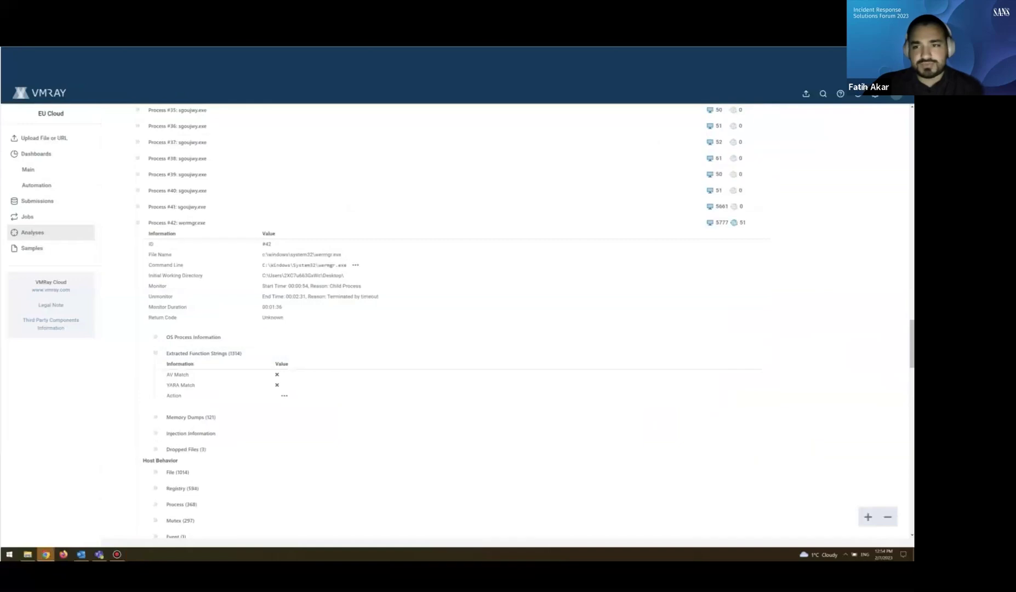
pyautogui.moveTo(262, 265); pyautogui.dragTo(351, 266)
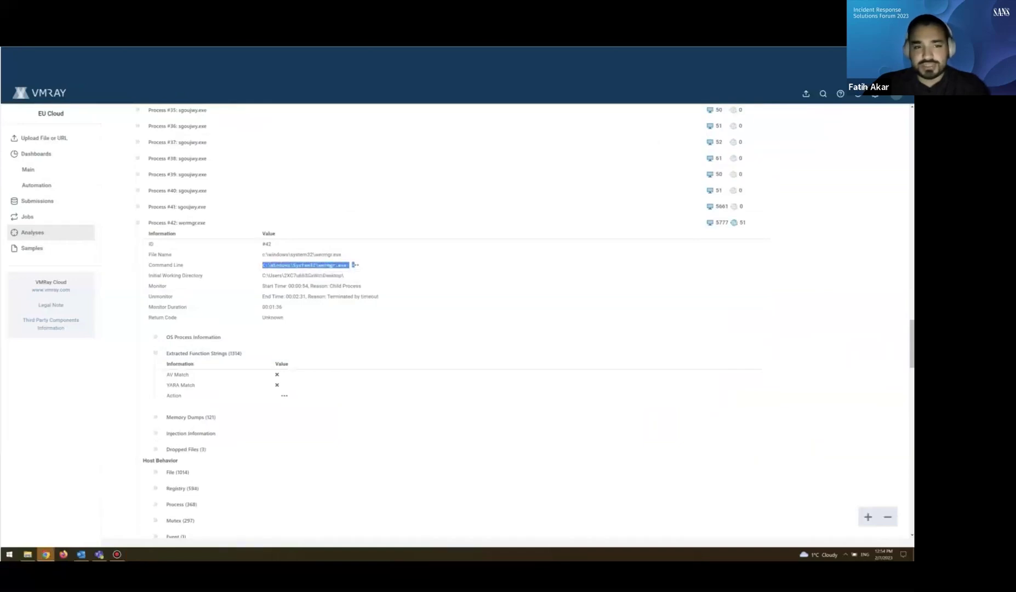
pyautogui.click(329, 265)
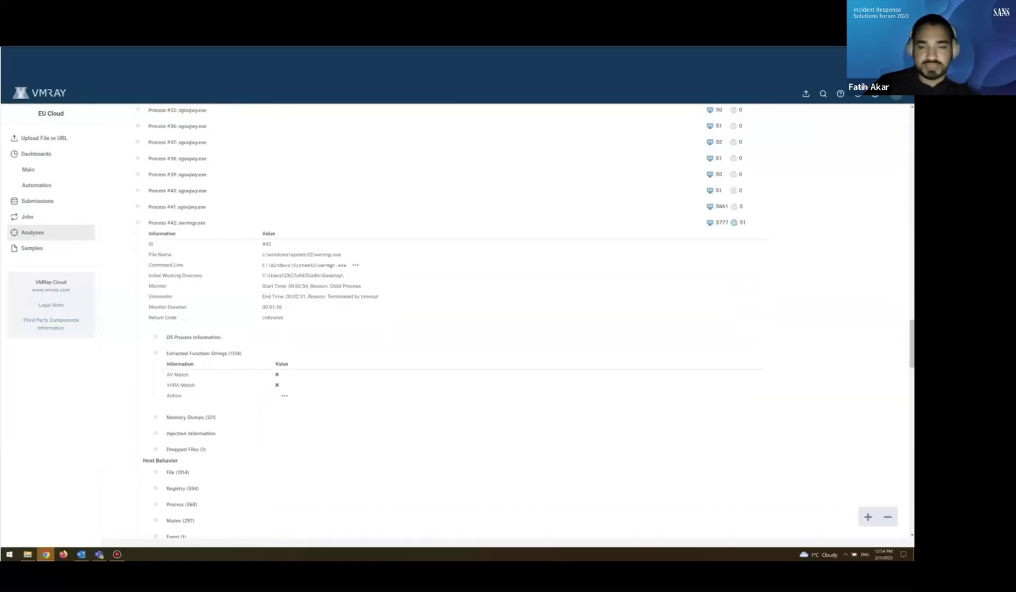
# Go back to process #9 in the behavior information and highlight its full command line with the DLL path.
pyautogui.scroll(20, 330, 283)
pyautogui.scroll(-20, 330, 282)
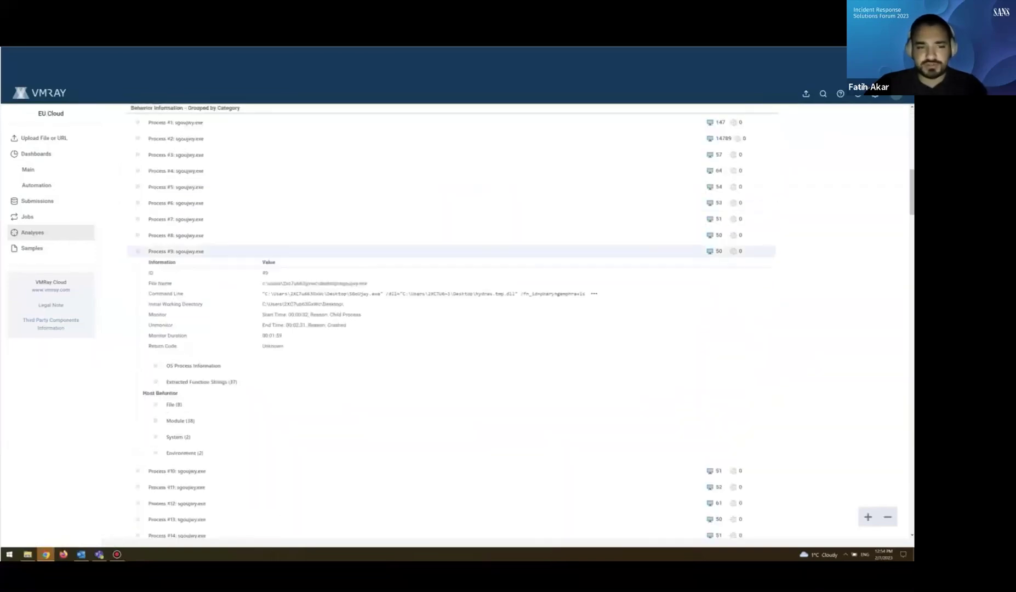
pyautogui.moveTo(262, 293); pyautogui.dragTo(594, 294)
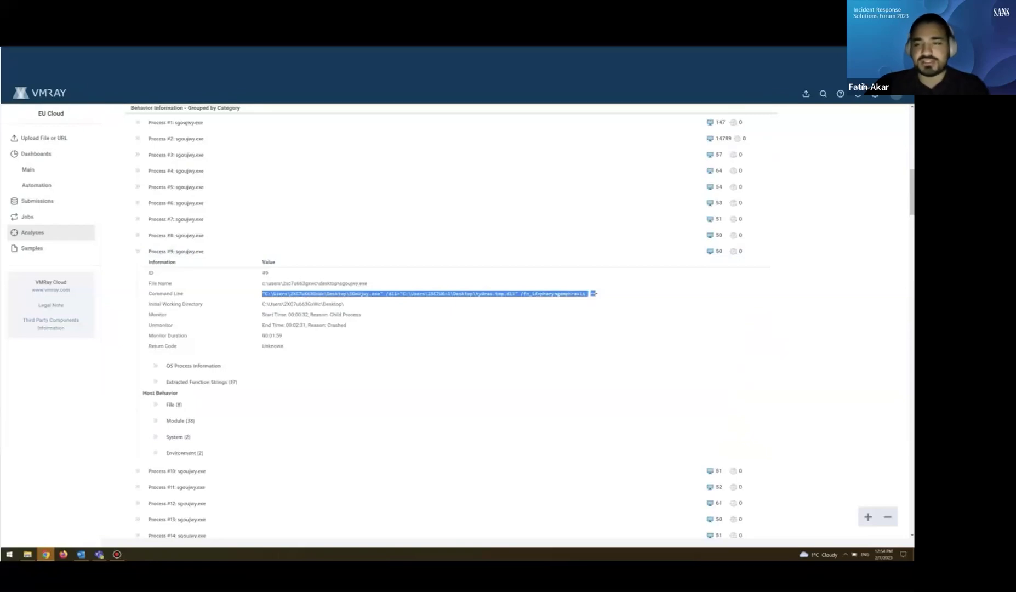
pyautogui.click(594, 295)
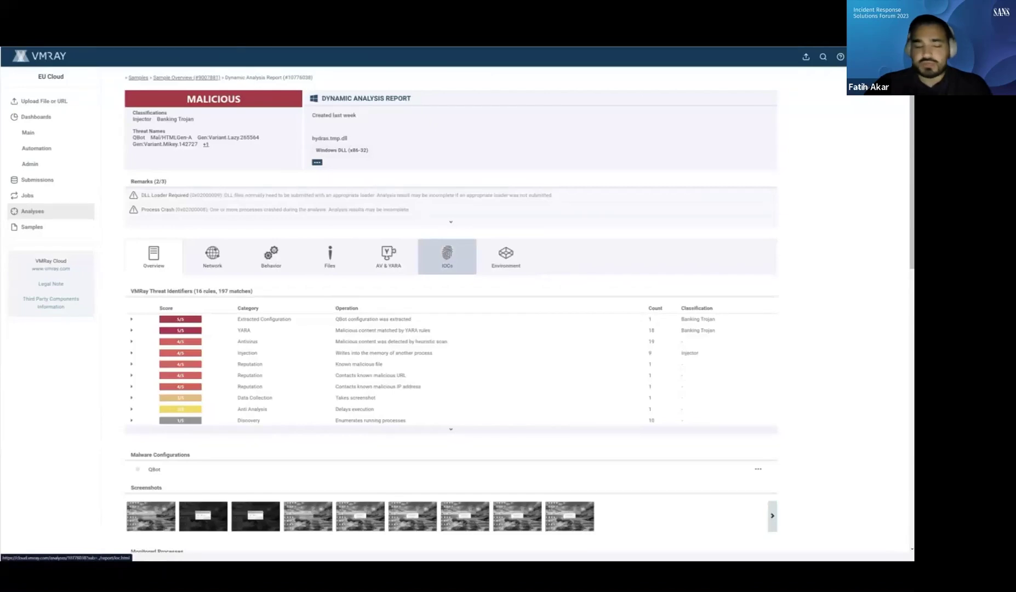
# Open the report's IOCs, include the other artifacts, and view the VTIs related to the hydras.tmp.dll file.
pyautogui.click(447, 255)
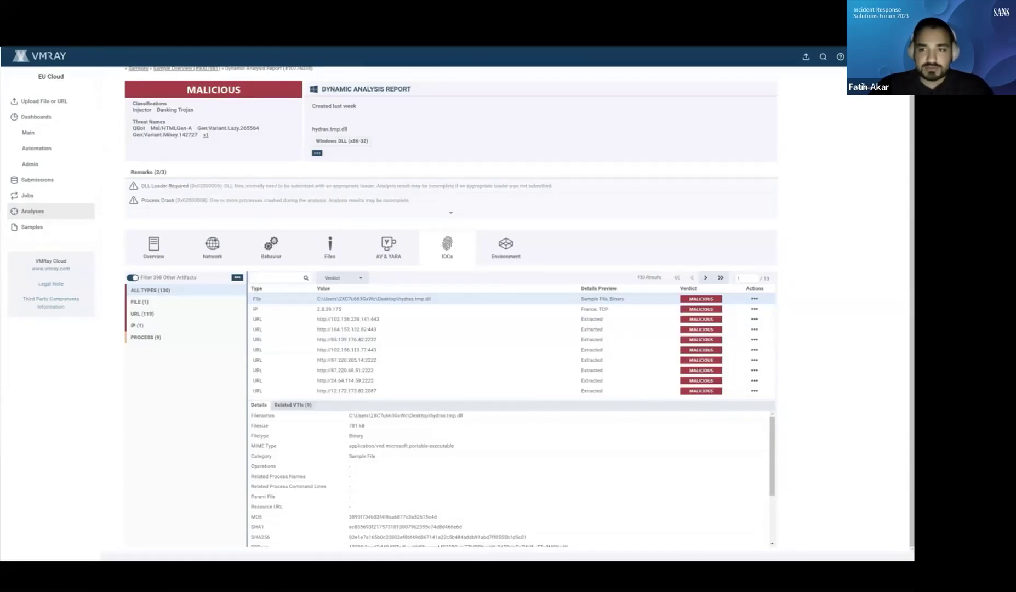
pyautogui.click(133, 278)
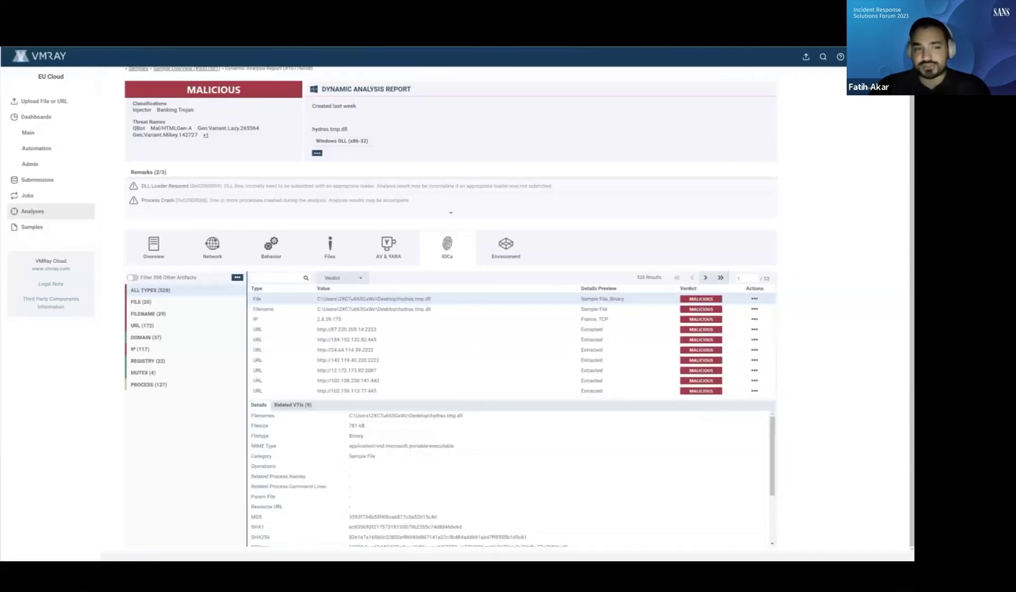
pyautogui.doubleClick(766, 278)
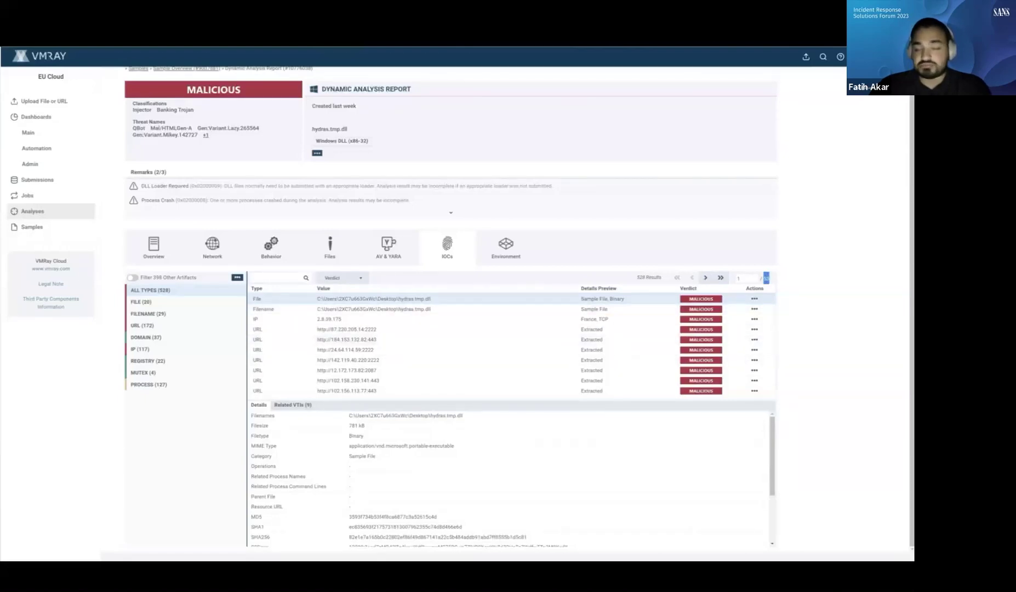
pyautogui.click(293, 405)
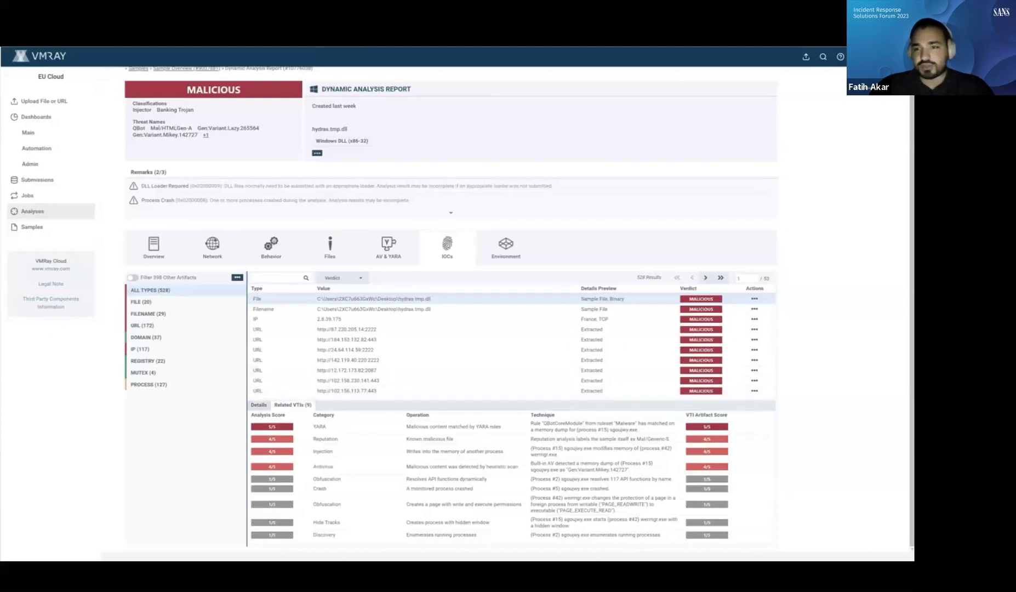
# Filter out the other artifacts again and view the VTIs related to the extracted URL on the last IOC page.
pyautogui.click(132, 277)
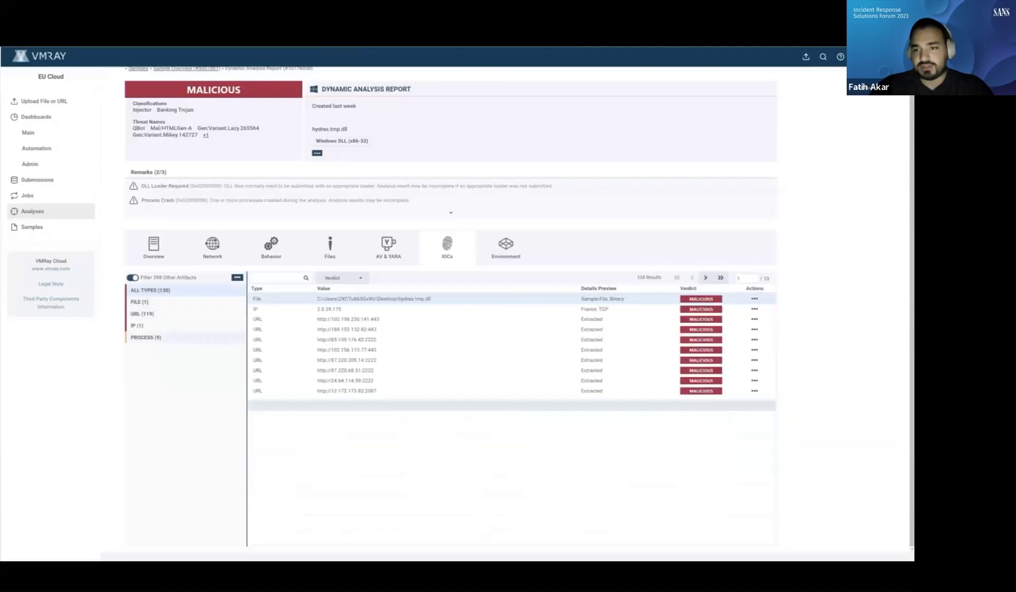
pyautogui.click(706, 278)
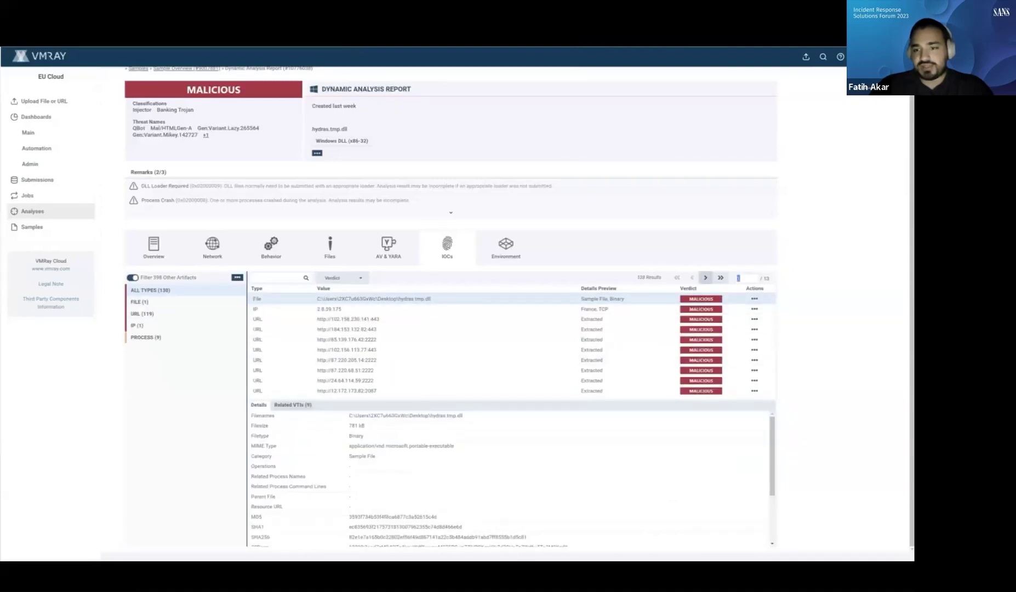
pyautogui.click(721, 278)
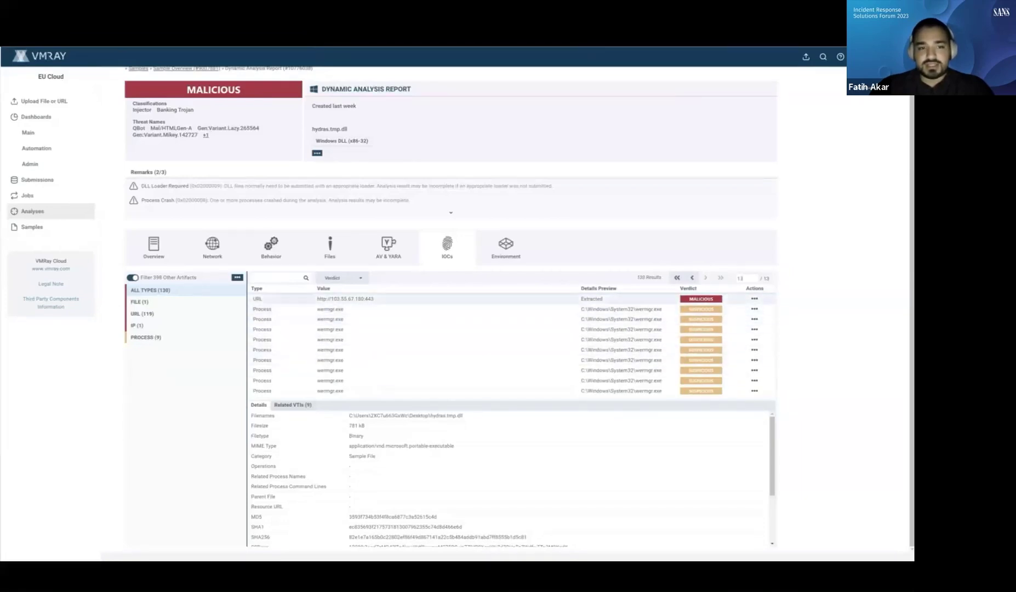
pyautogui.click(373, 299)
pyautogui.click(293, 404)
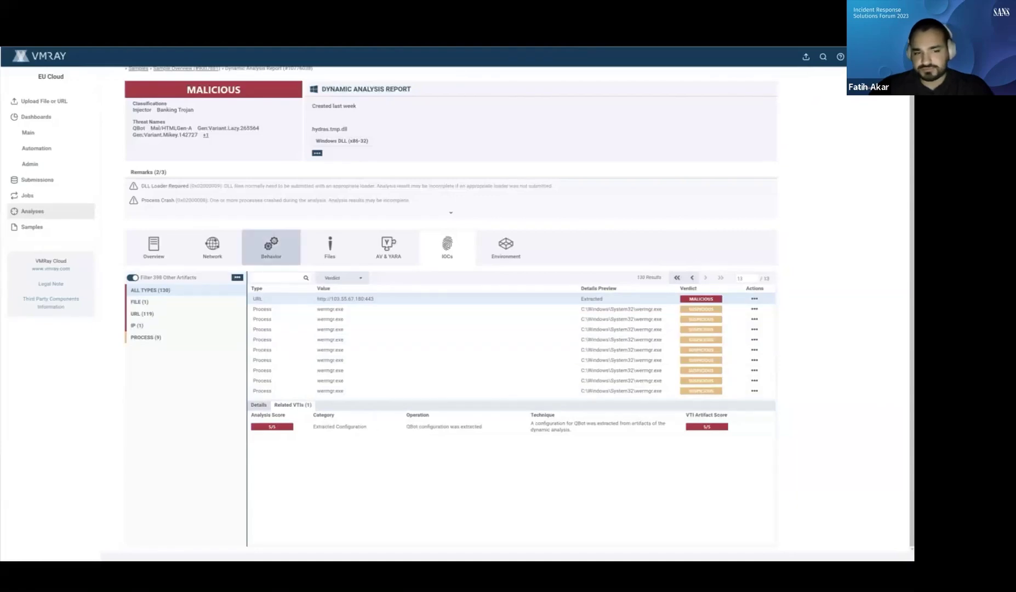
# View the CSV and STIX 2.0 download options for all IOCs, and return to the first results page.
pyautogui.click(237, 276)
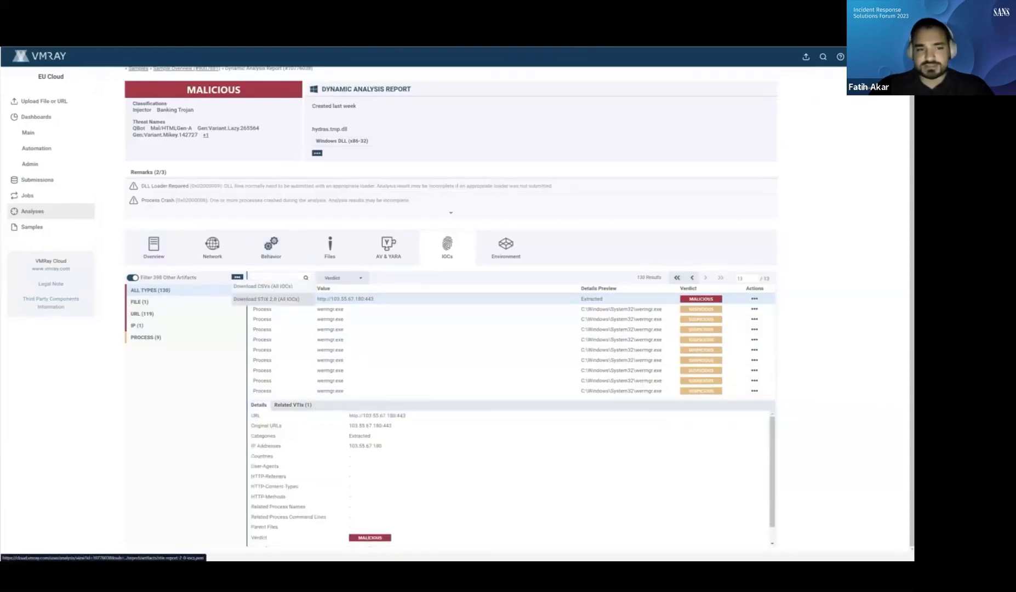
pyautogui.click(677, 278)
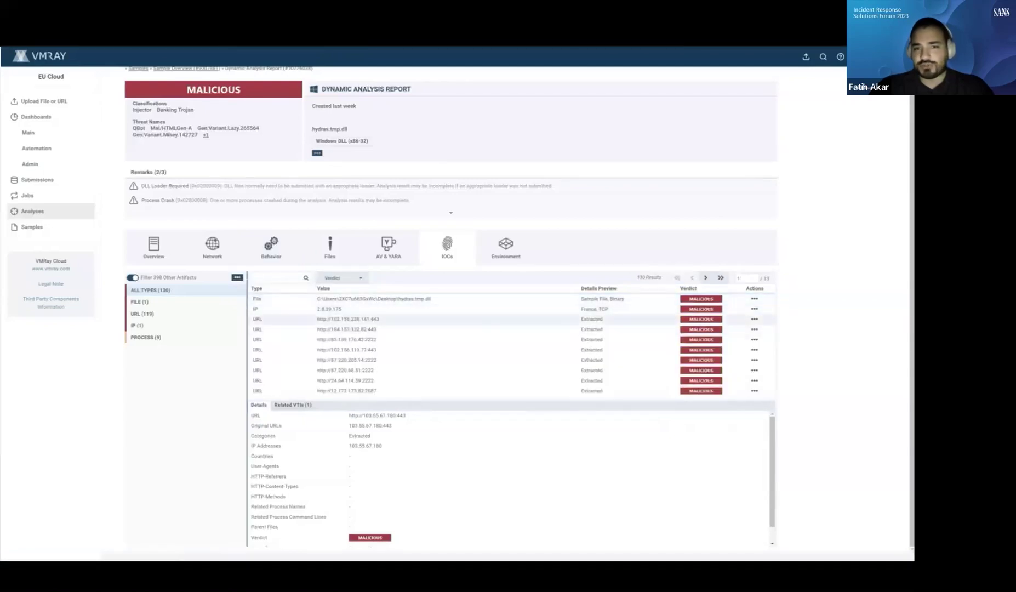
pyautogui.moveTo(357, 566)
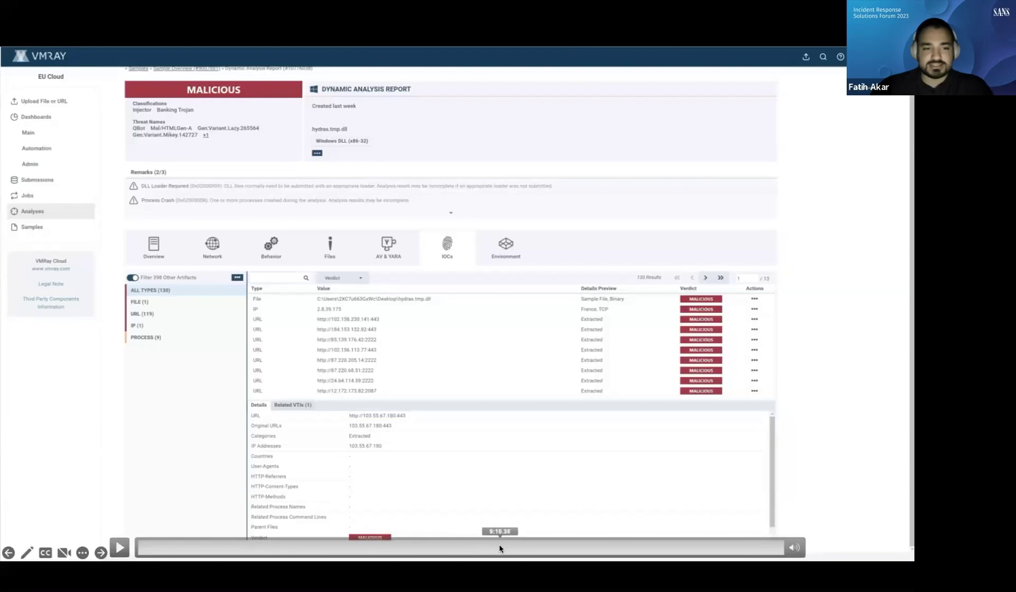
pyautogui.click(373, 547)
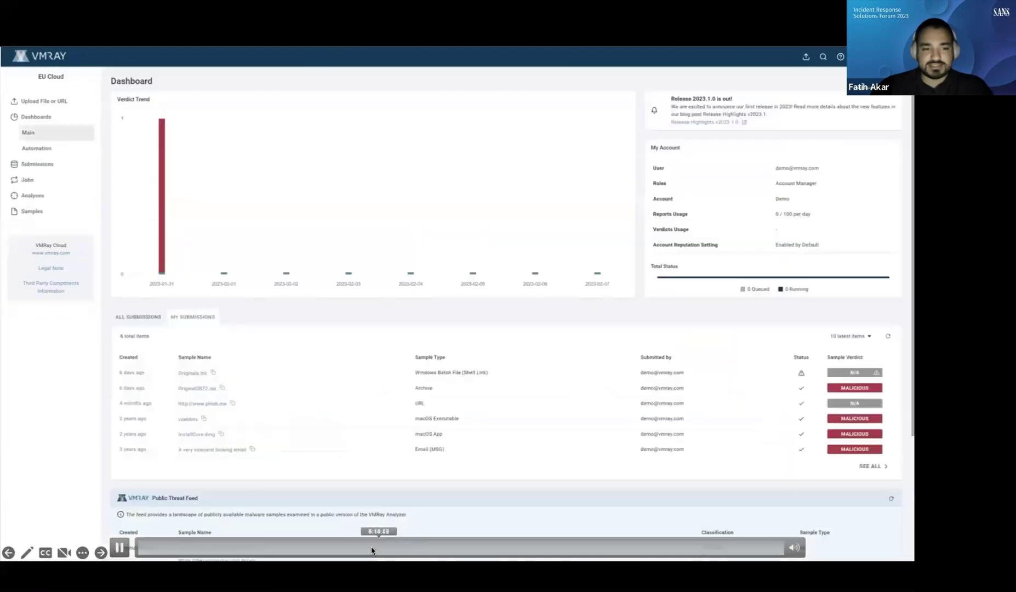
pyautogui.press('Right')
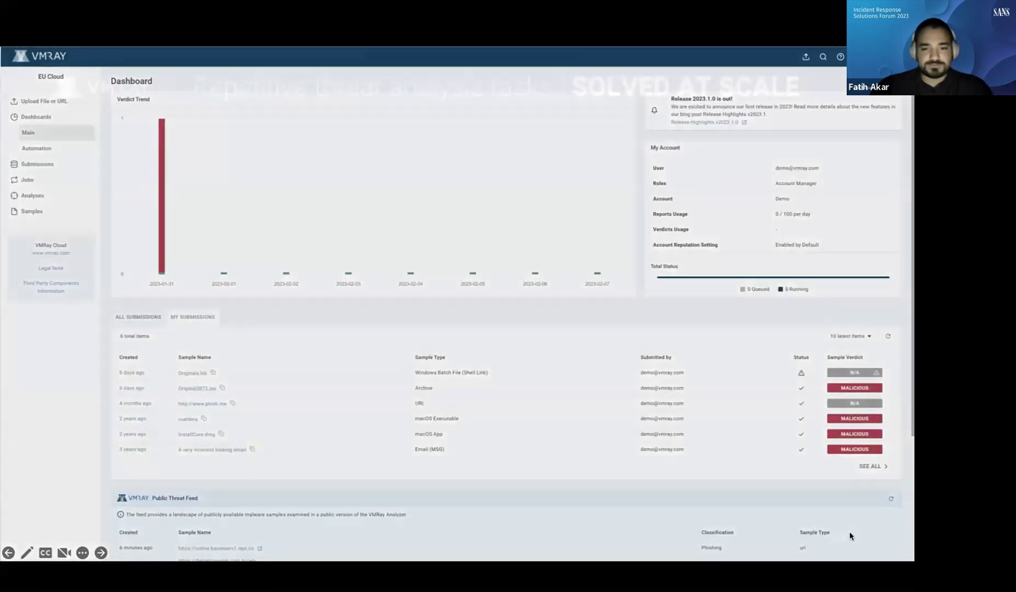